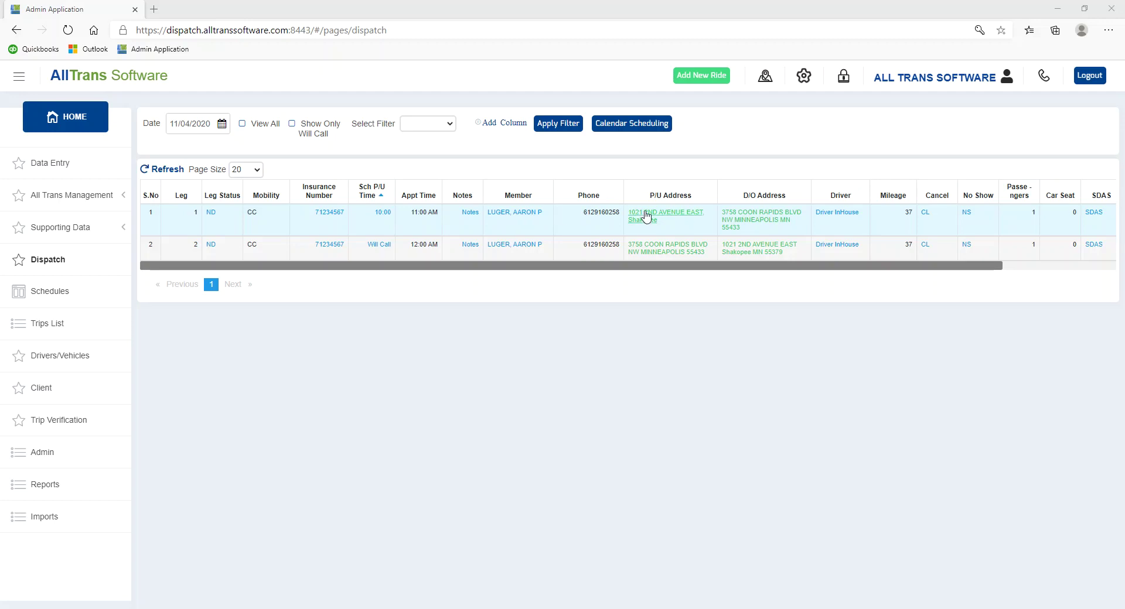
pyautogui.click(212, 215)
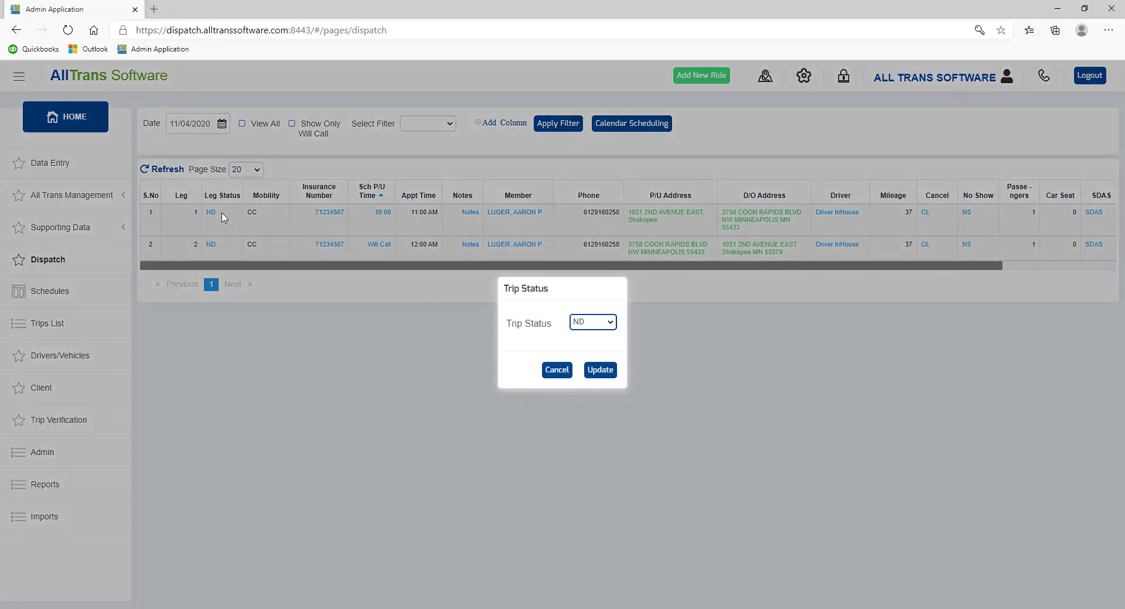
pyautogui.click(557, 370)
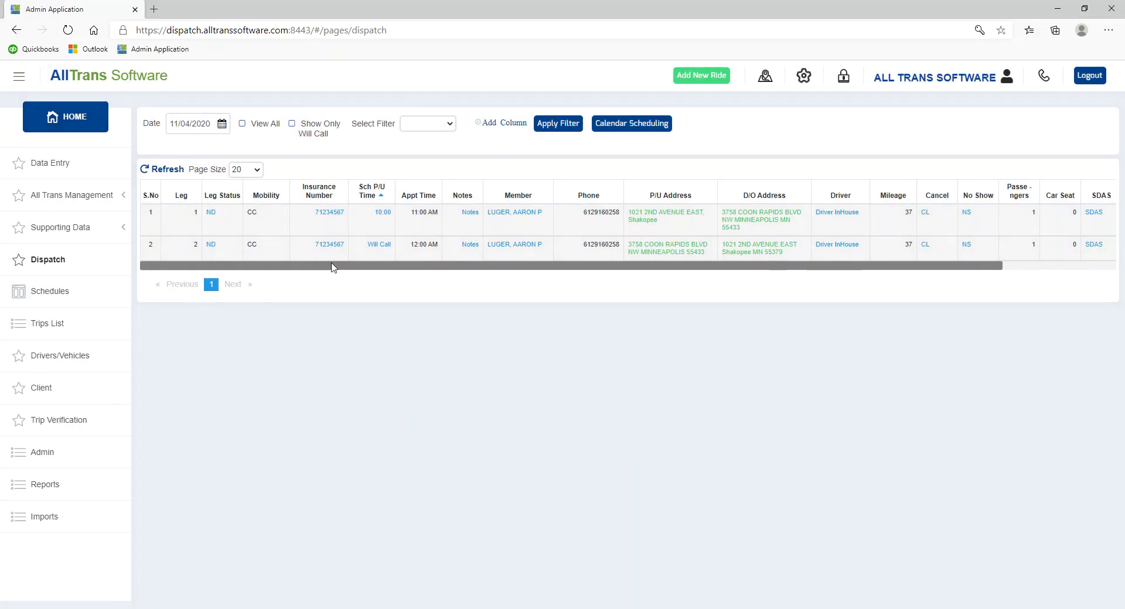
pyautogui.click(328, 216)
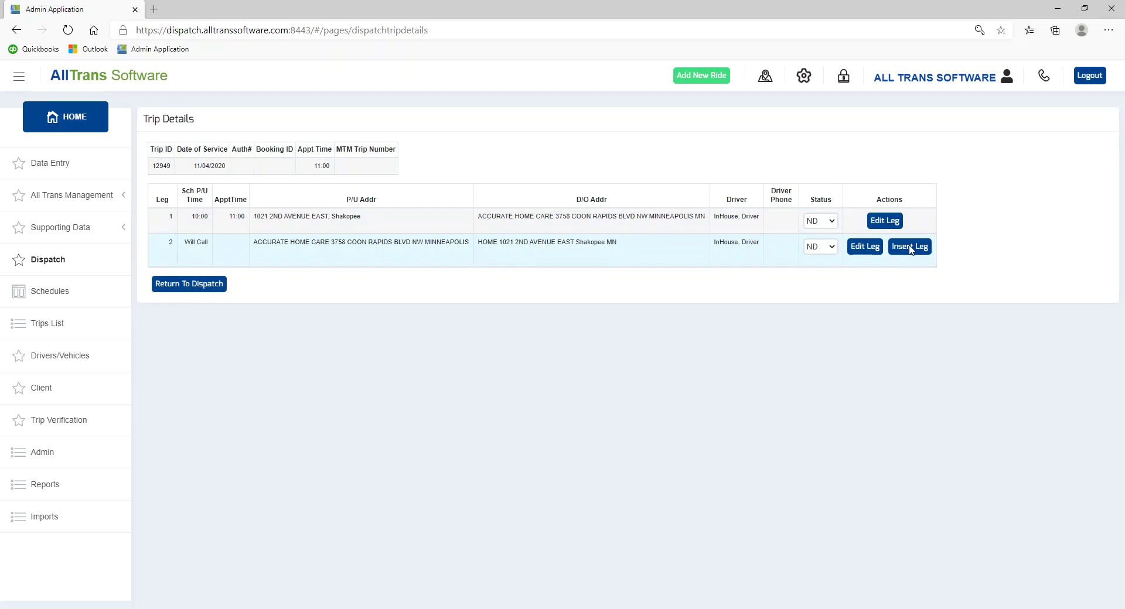
pyautogui.click(884, 222)
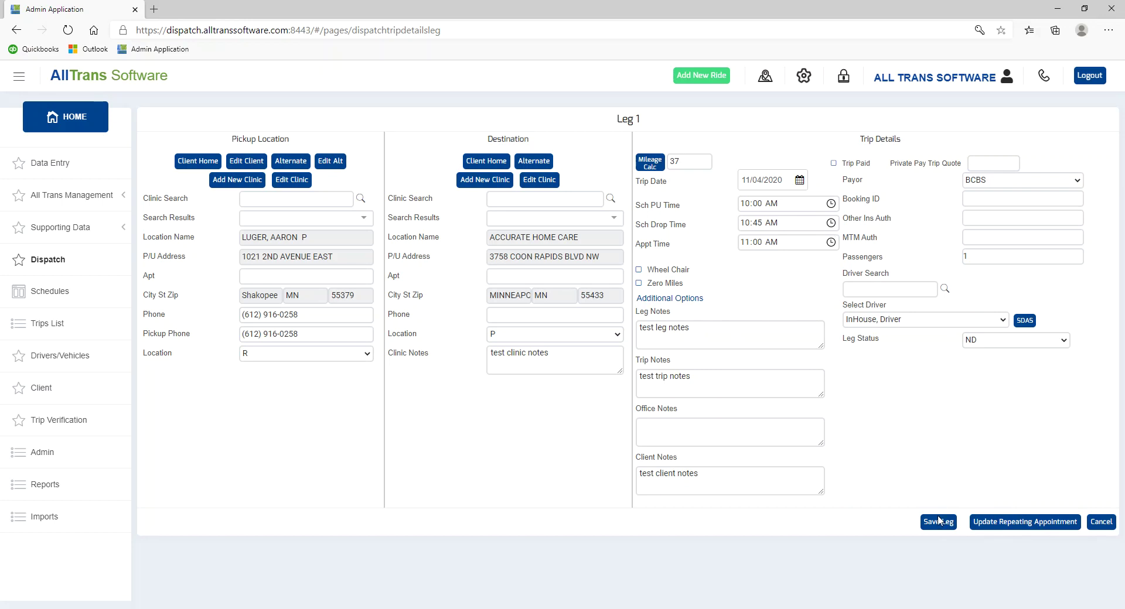
pyautogui.click(1106, 522)
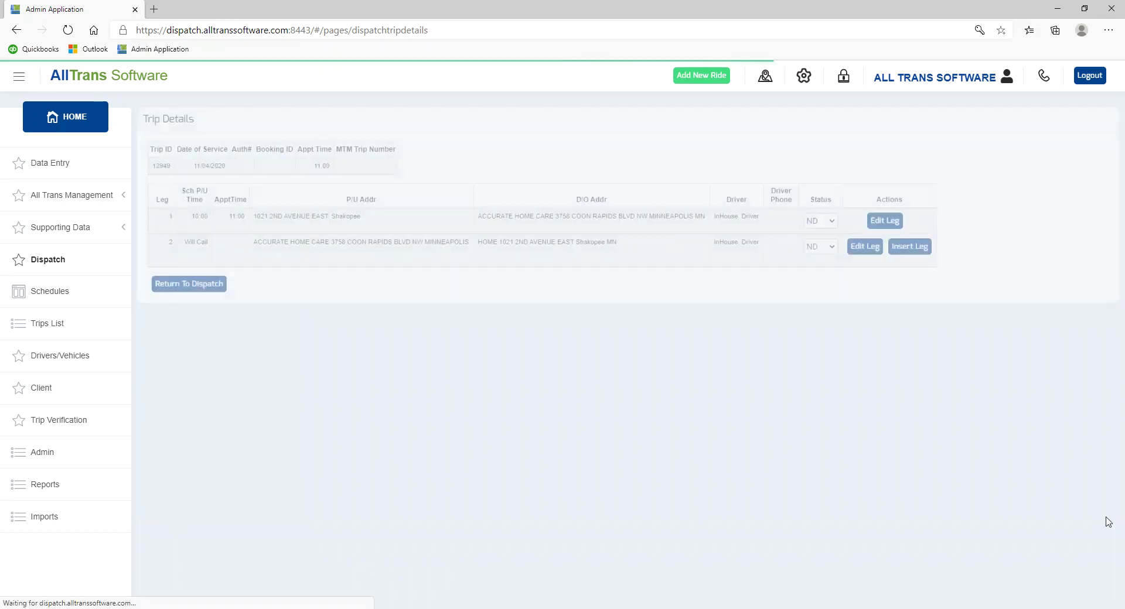
pyautogui.click(219, 287)
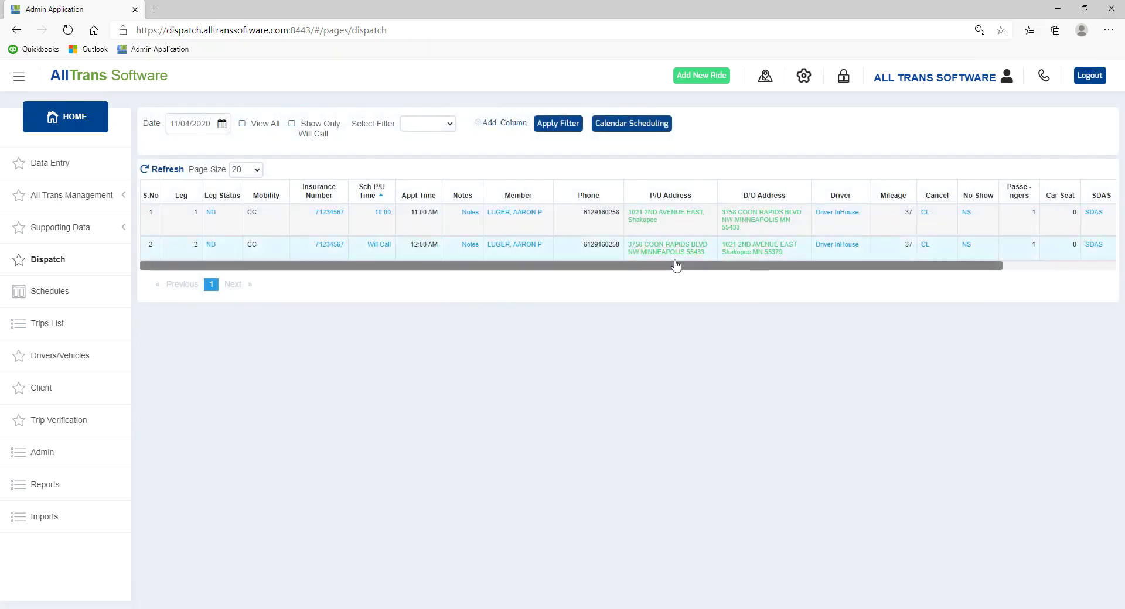
pyautogui.click(833, 216)
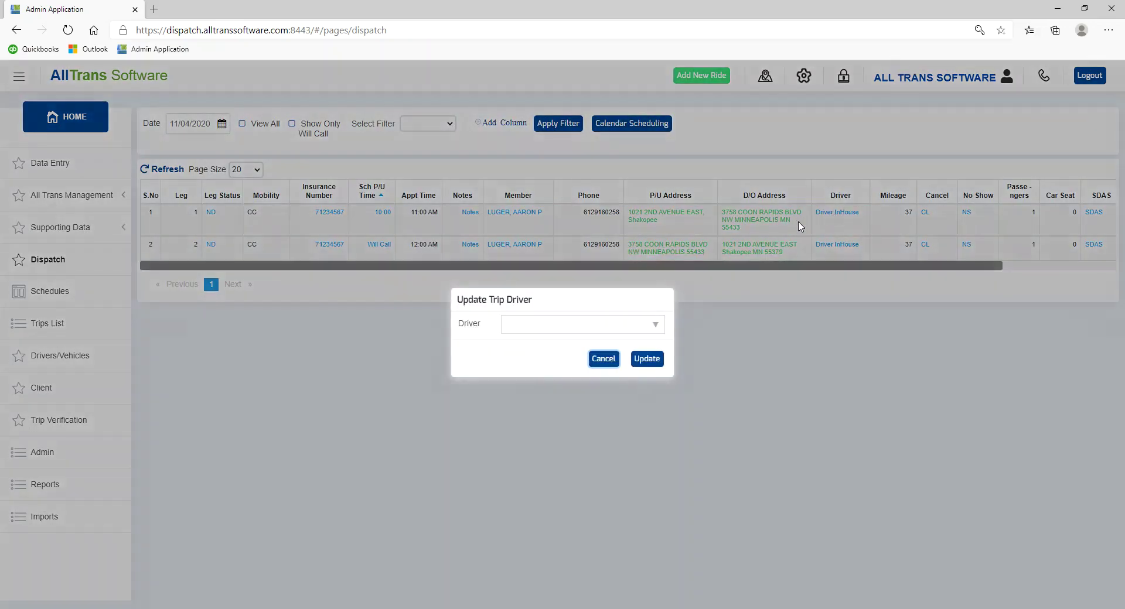
pyautogui.click(604, 359)
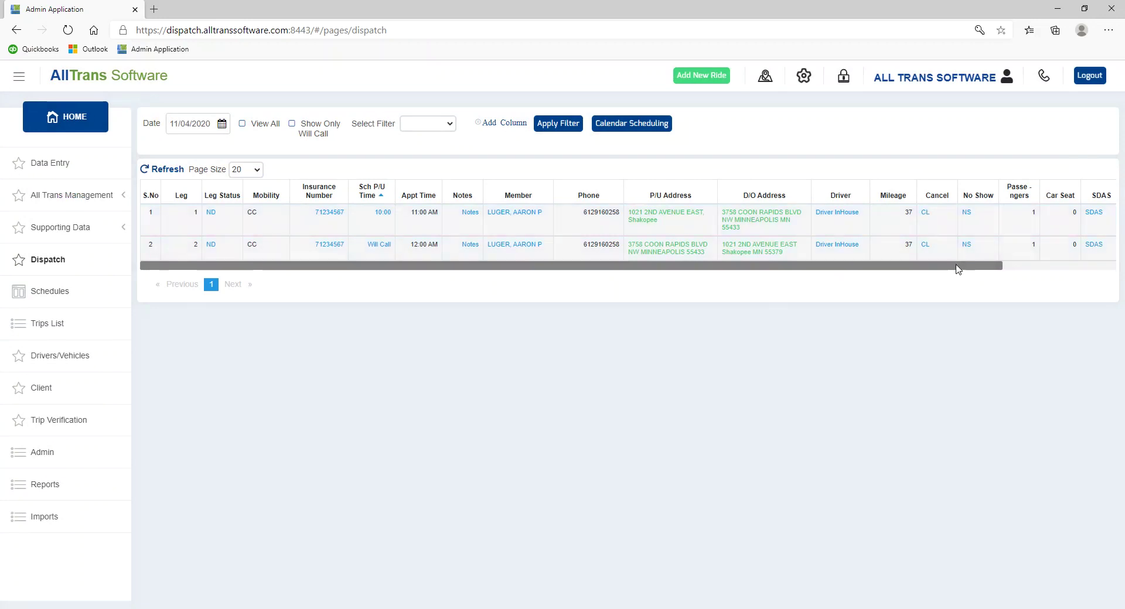
pyautogui.moveTo(957, 269); pyautogui.dragTo(1077, 264)
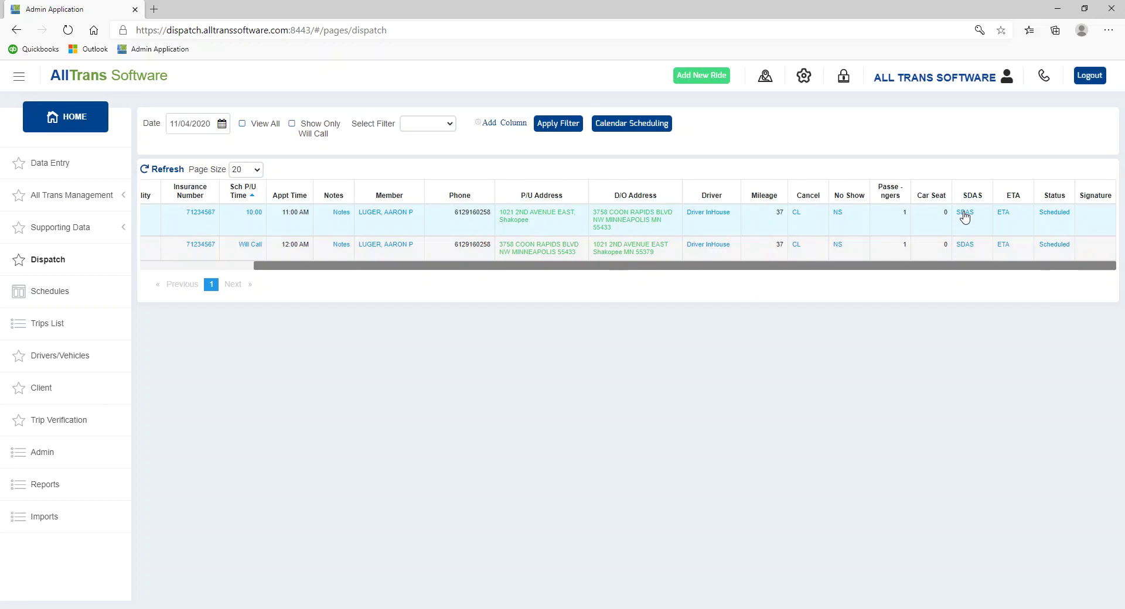
pyautogui.click(965, 215)
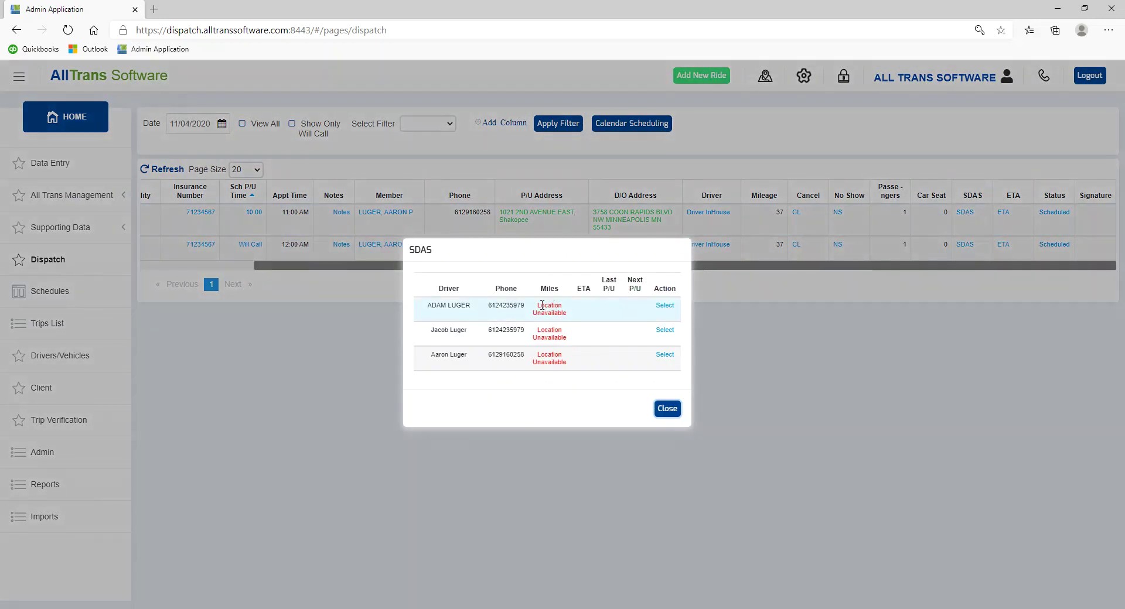
pyautogui.moveTo(540, 308); pyautogui.dragTo(569, 316)
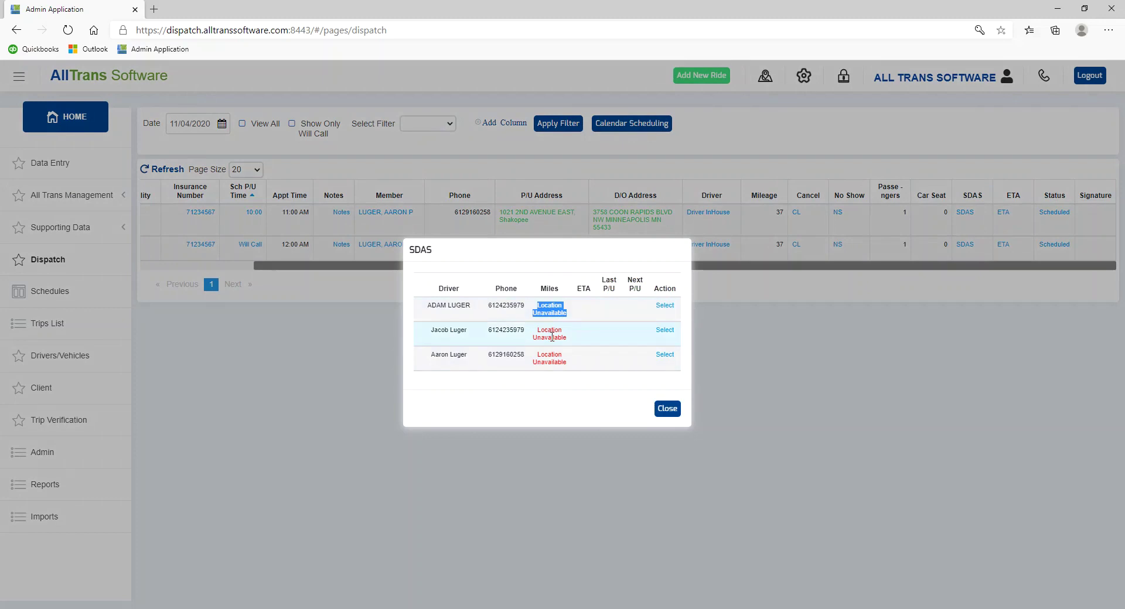
pyautogui.click(668, 408)
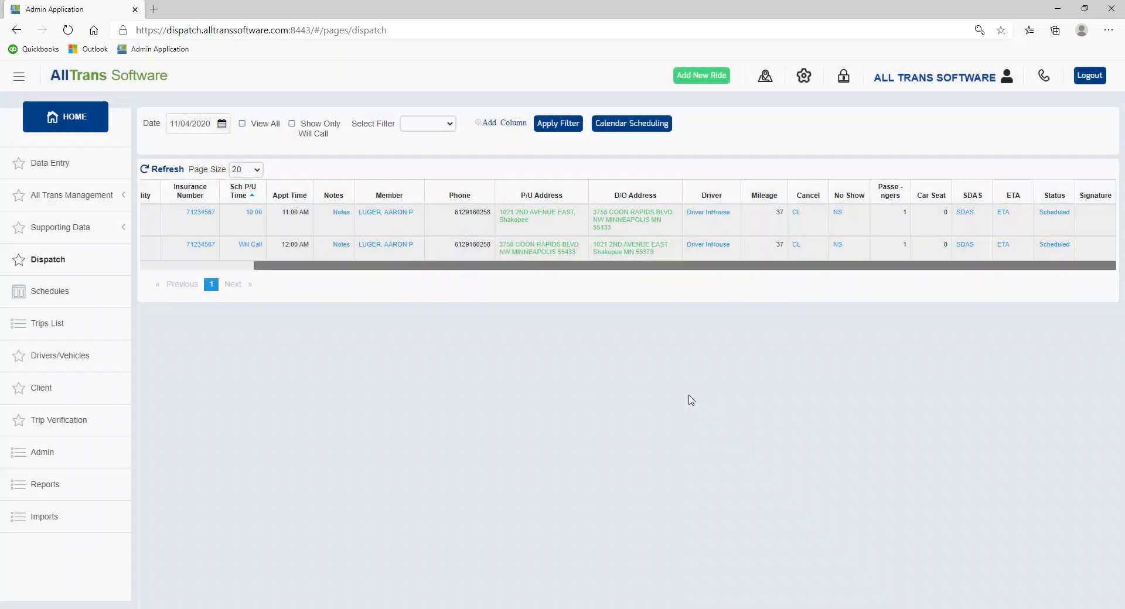
pyautogui.click(998, 214)
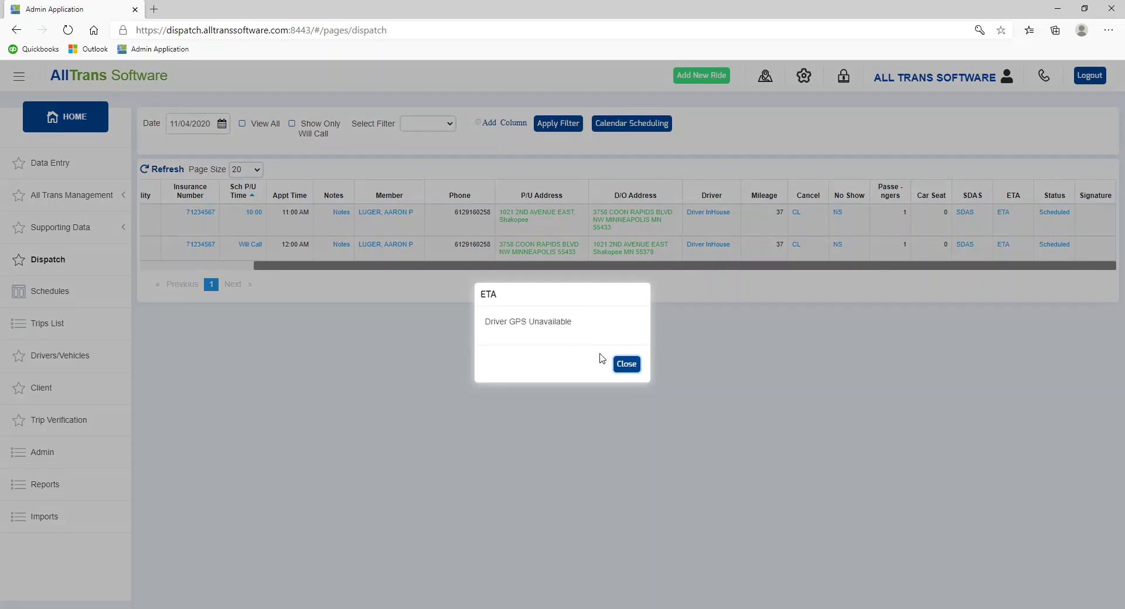
pyautogui.click(623, 366)
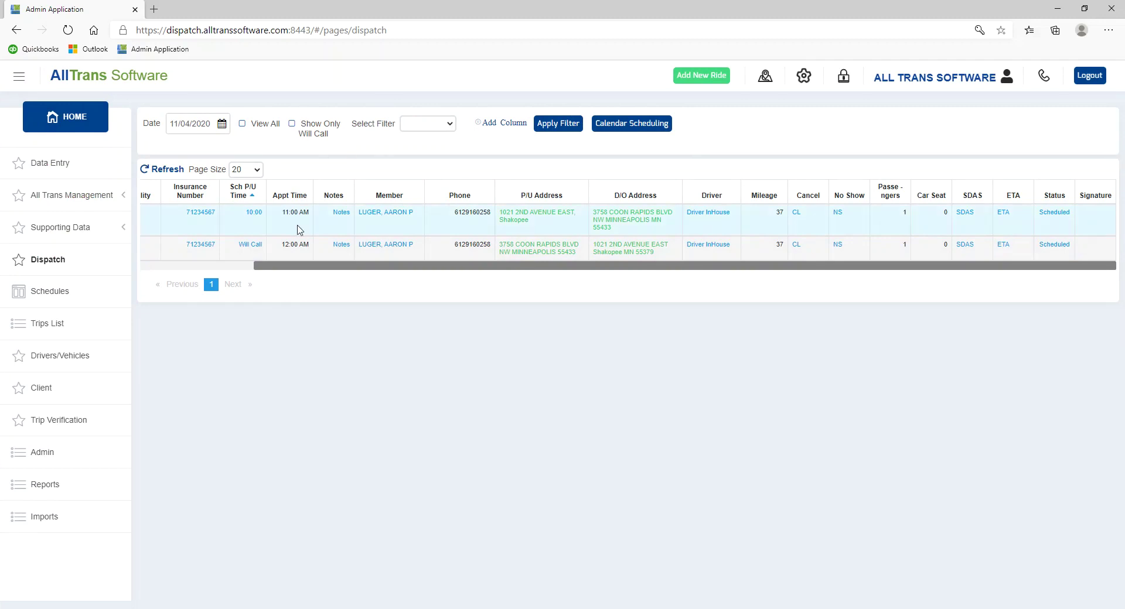
pyautogui.moveTo(300, 269); pyautogui.dragTo(161, 267)
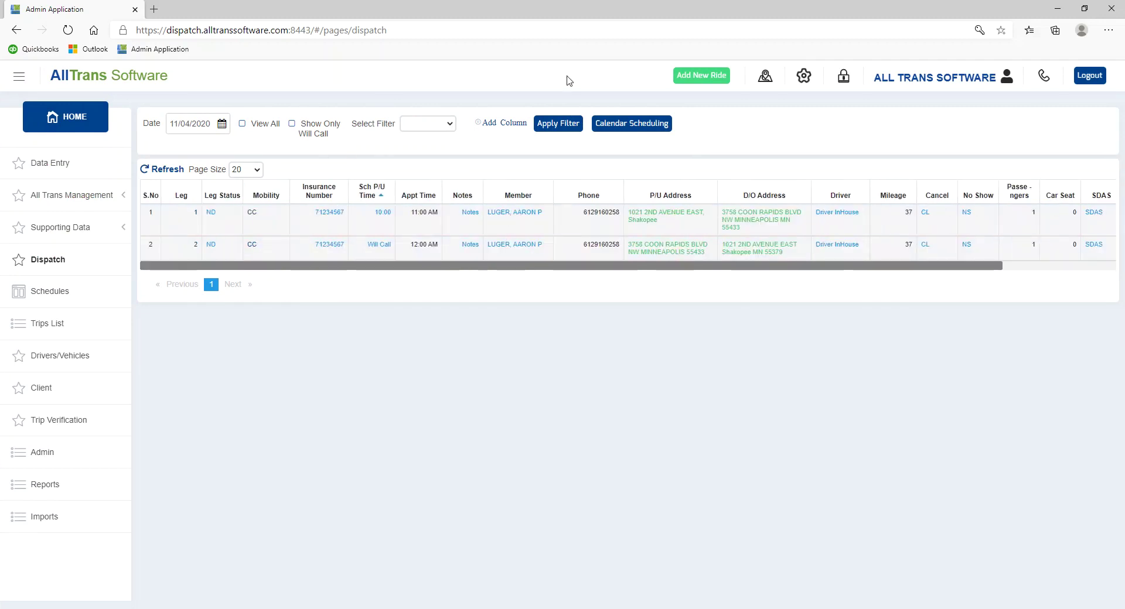
# - Start a new ride, search clients for 'lug' then '12', and select the Ucare client
pyautogui.click(714, 79)
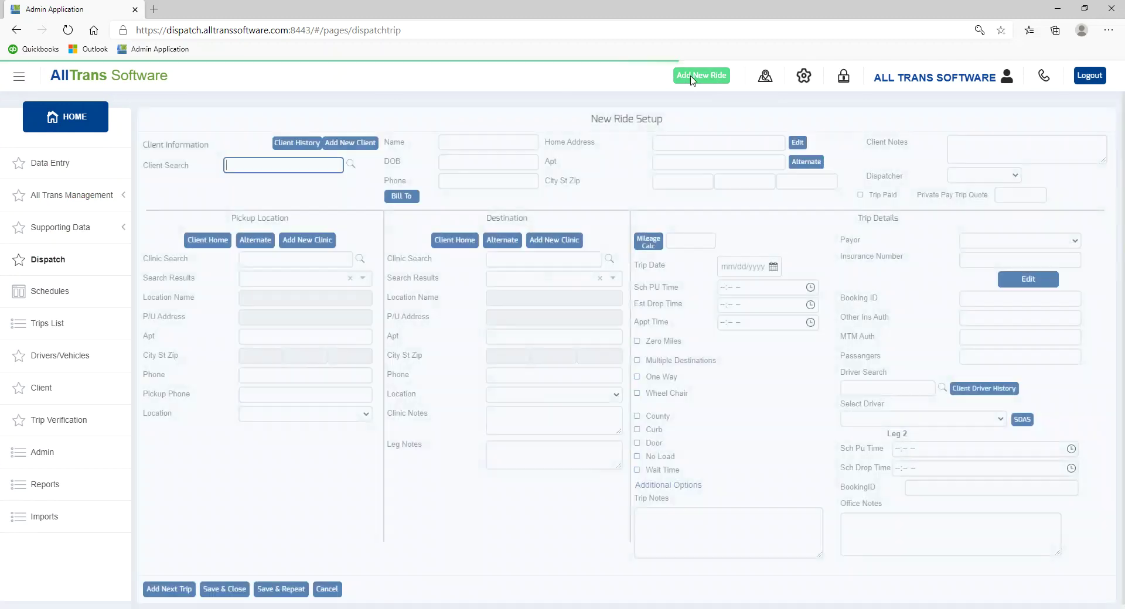
pyautogui.click(294, 163)
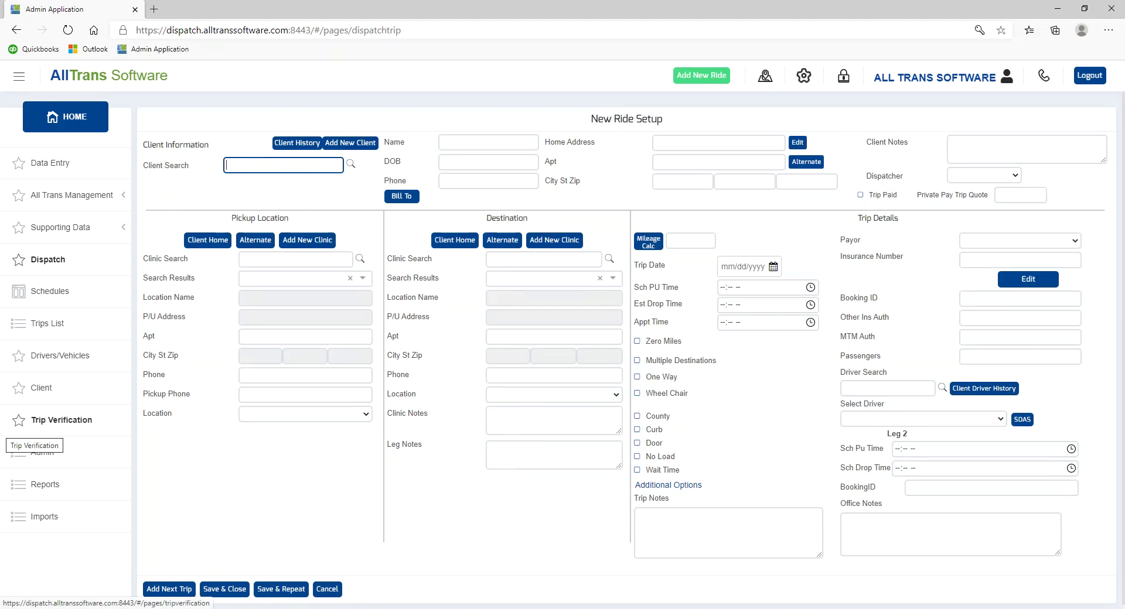
pyautogui.write('luger')
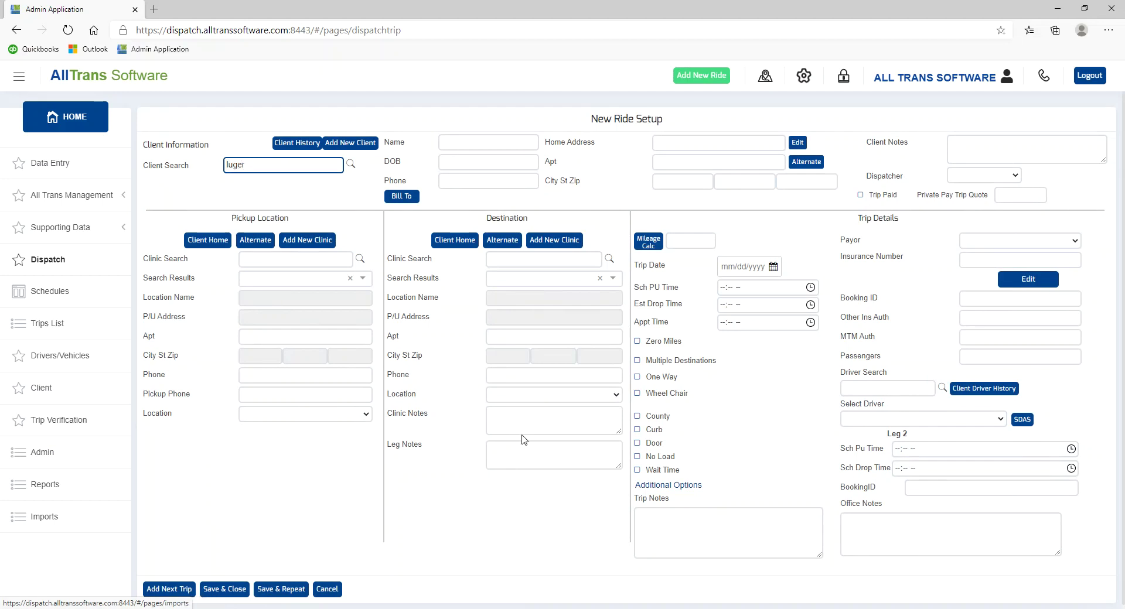
pyautogui.click(354, 166)
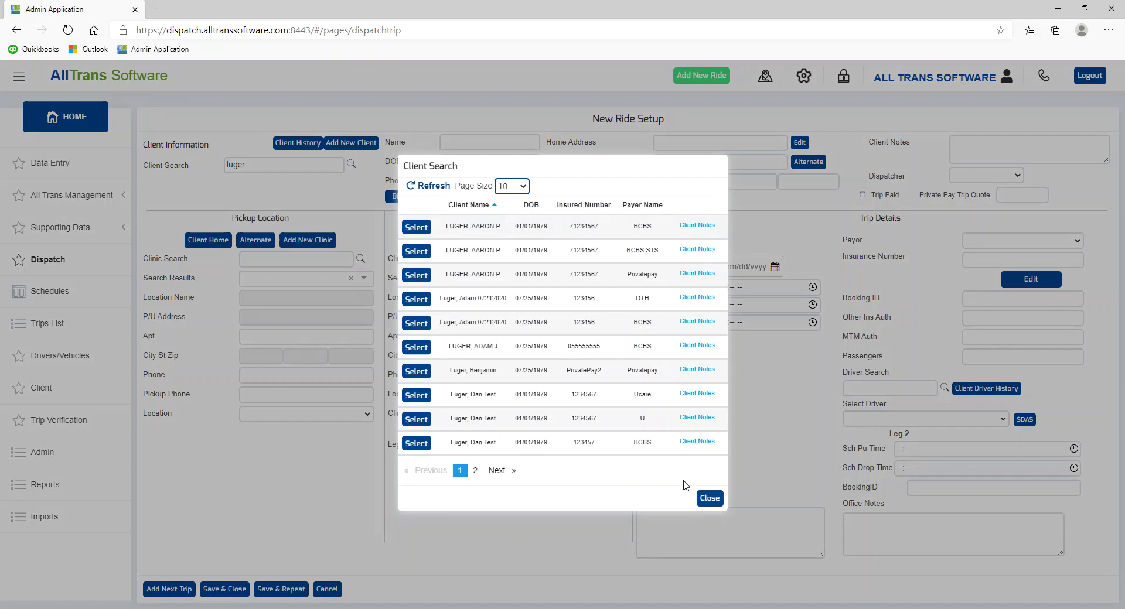
pyautogui.click(709, 498)
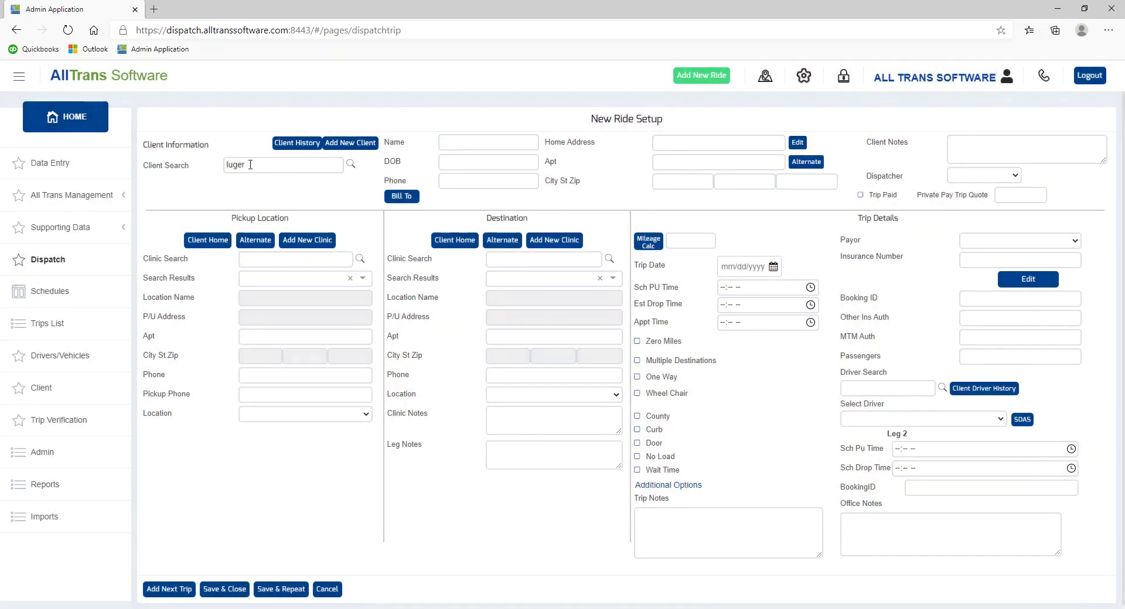
pyautogui.doubleClick(250, 165)
pyautogui.write('12345')
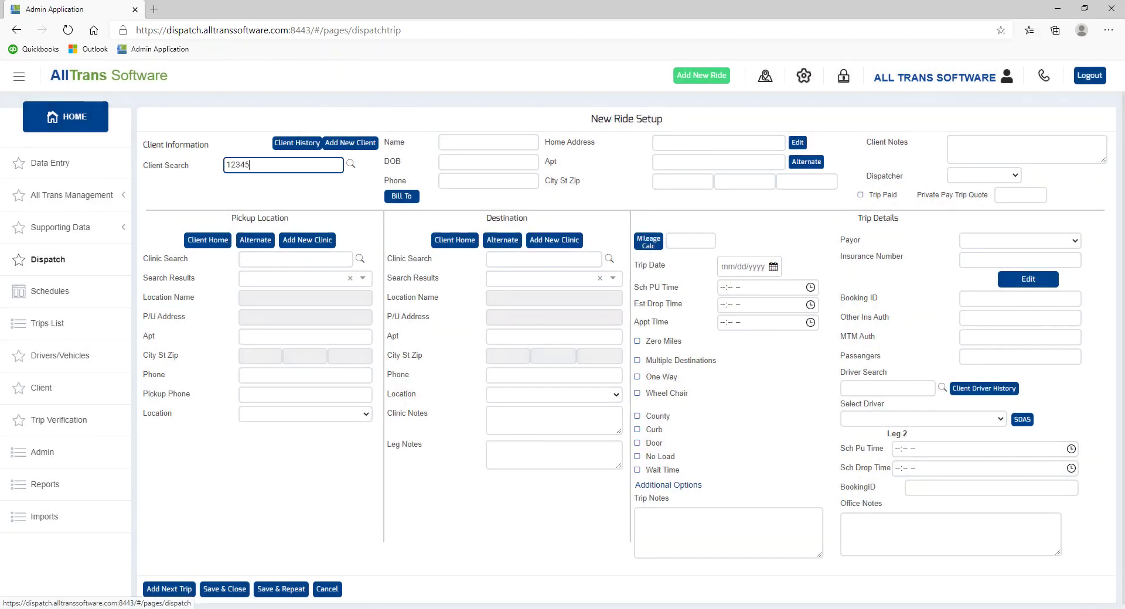
pyautogui.click(349, 169)
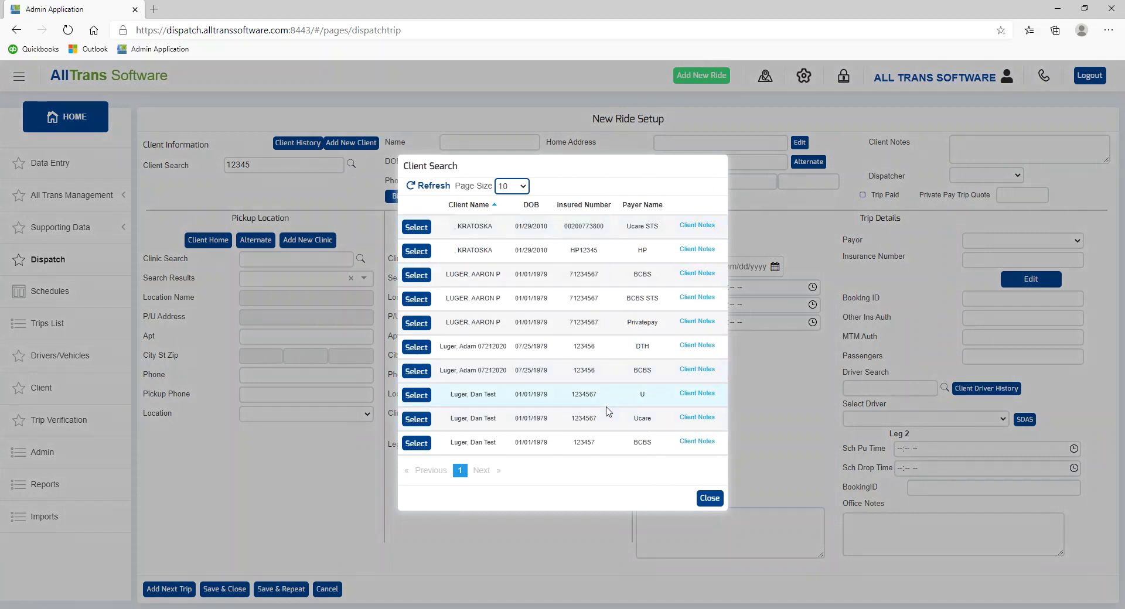
pyautogui.click(417, 419)
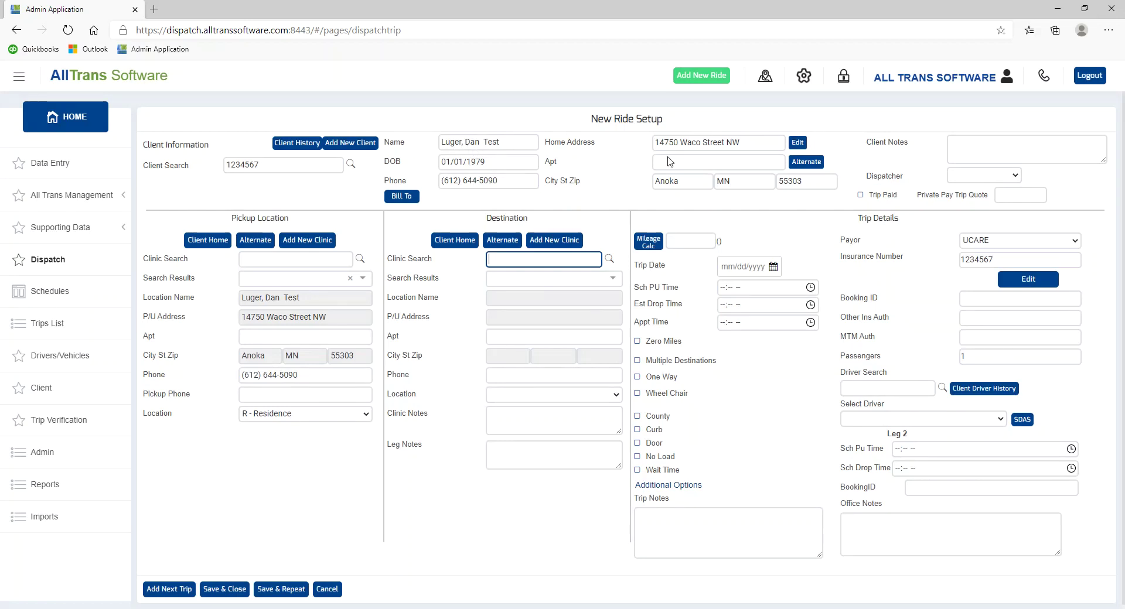
# - Enter 'client notes.' in Client Notes, enlarge the box, and cancel the Update Client dialog
pyautogui.click(993, 145)
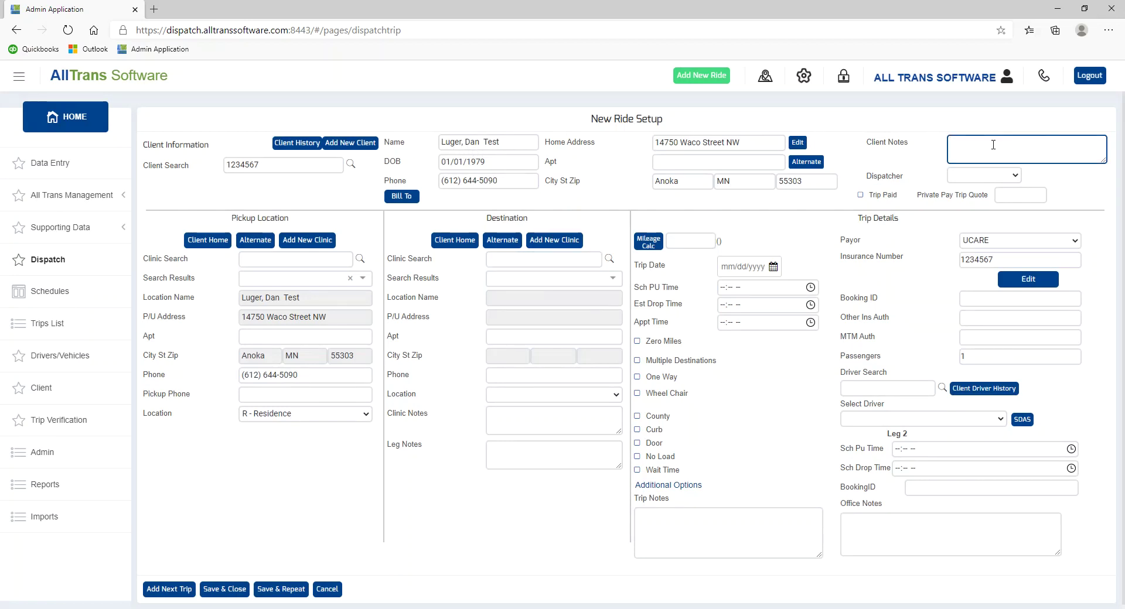
pyautogui.write('client notes.')
pyautogui.moveTo(1007, 144); pyautogui.dragTo(945, 153)
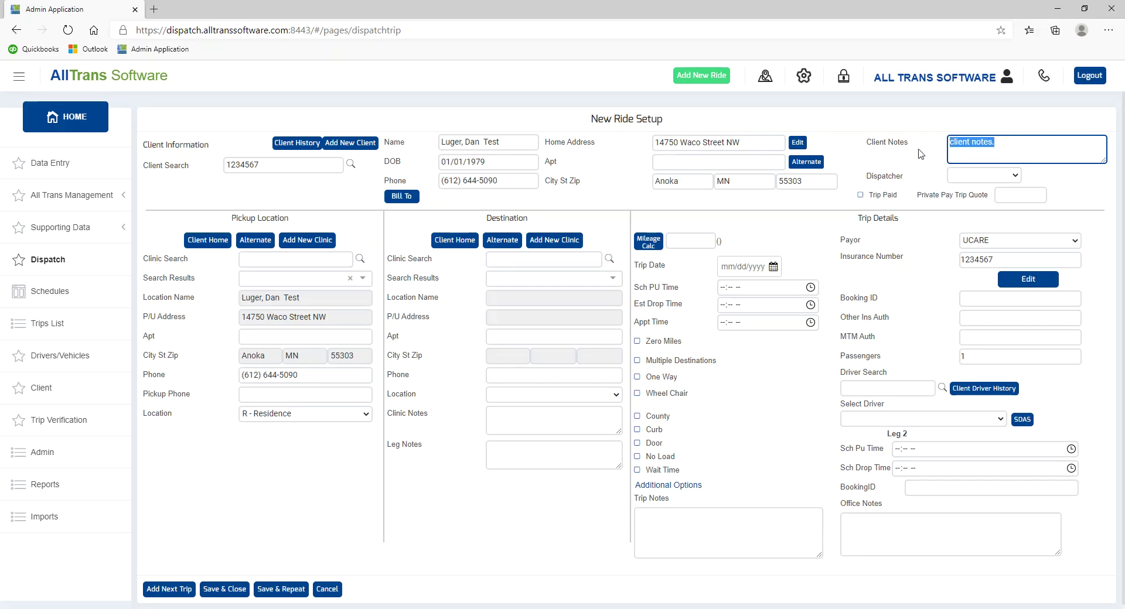
pyautogui.moveTo(1105, 162)
pyautogui.mouseDown()
pyautogui.moveTo(1108, 220)
pyautogui.moveTo(1098, 162)
pyautogui.mouseUp()
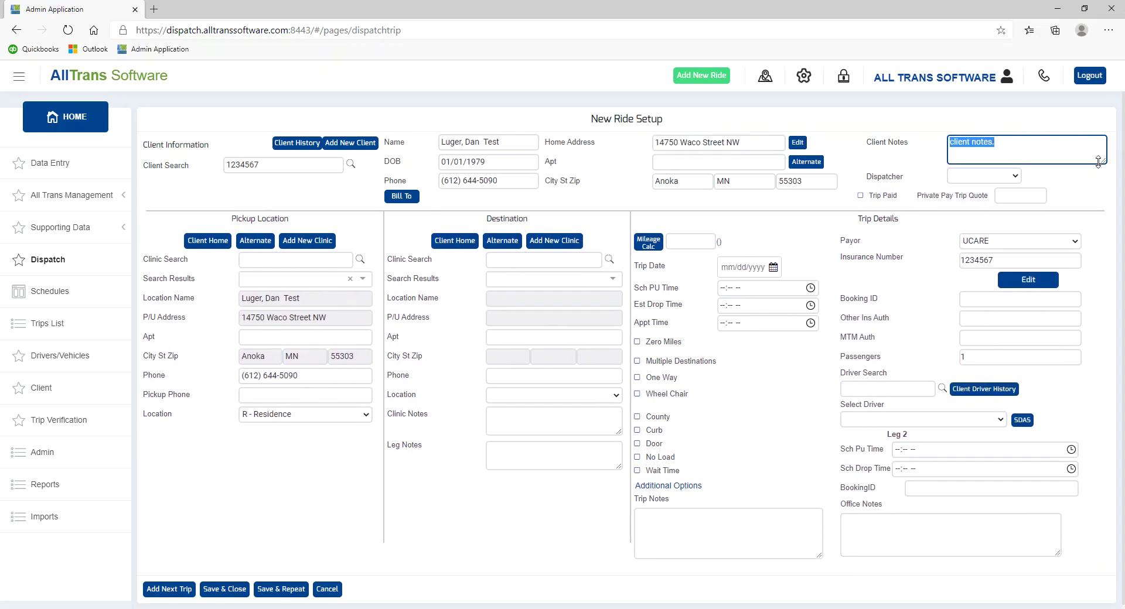
pyautogui.click(1003, 141)
pyautogui.click(795, 144)
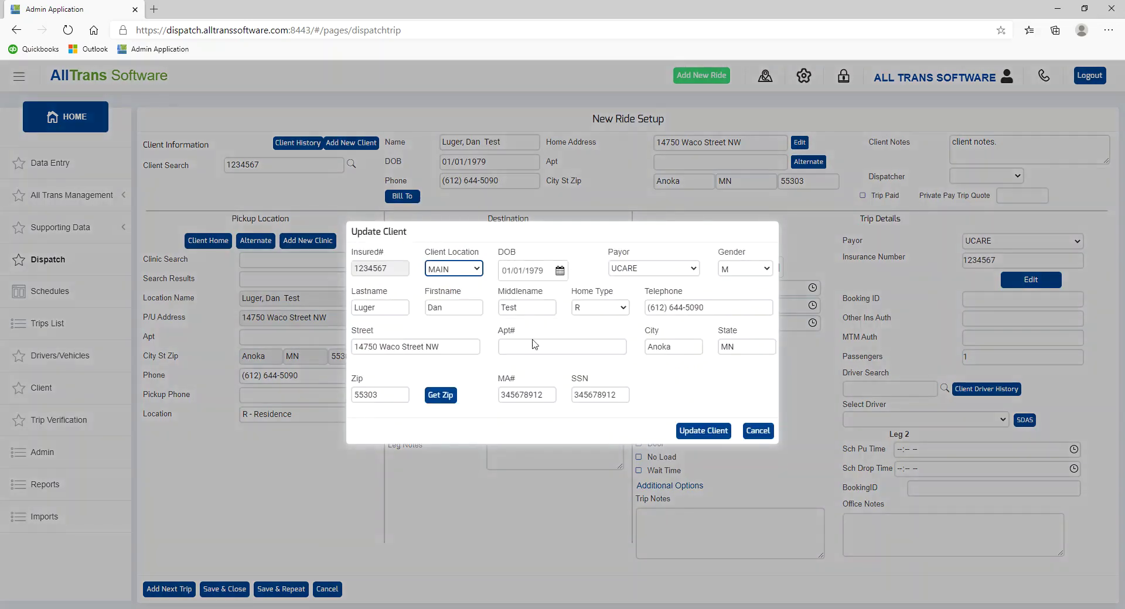
pyautogui.click(758, 432)
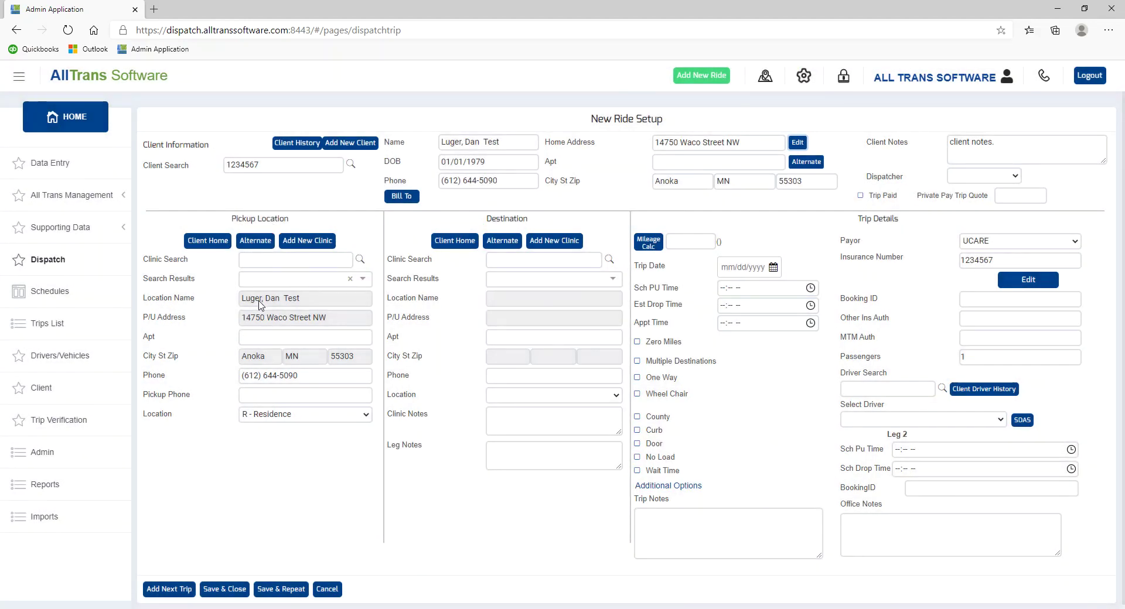
pyautogui.click(255, 241)
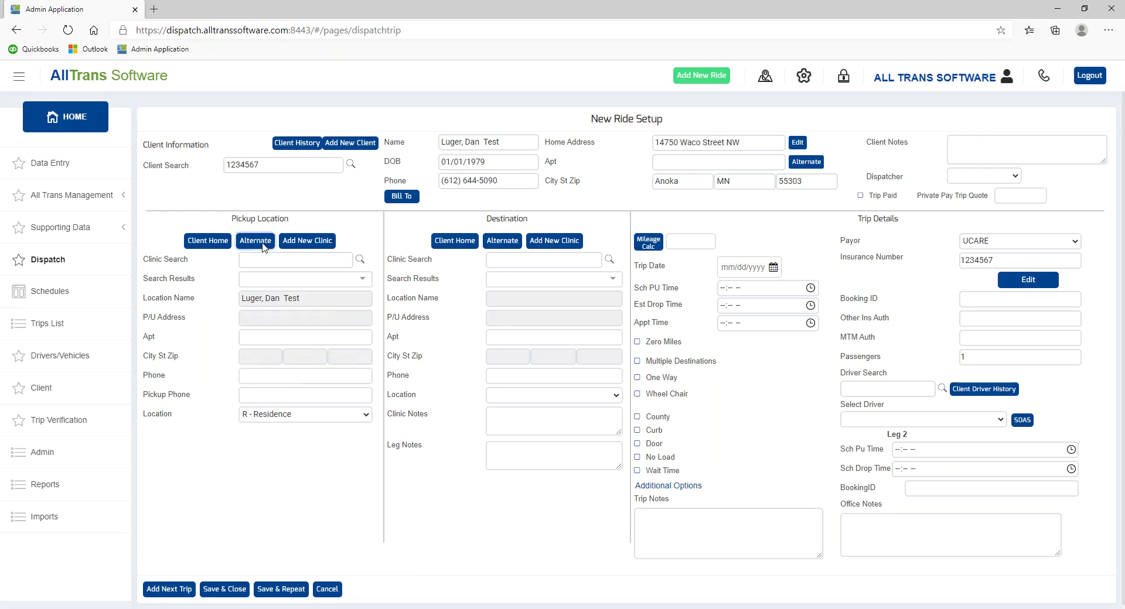
pyautogui.click(205, 246)
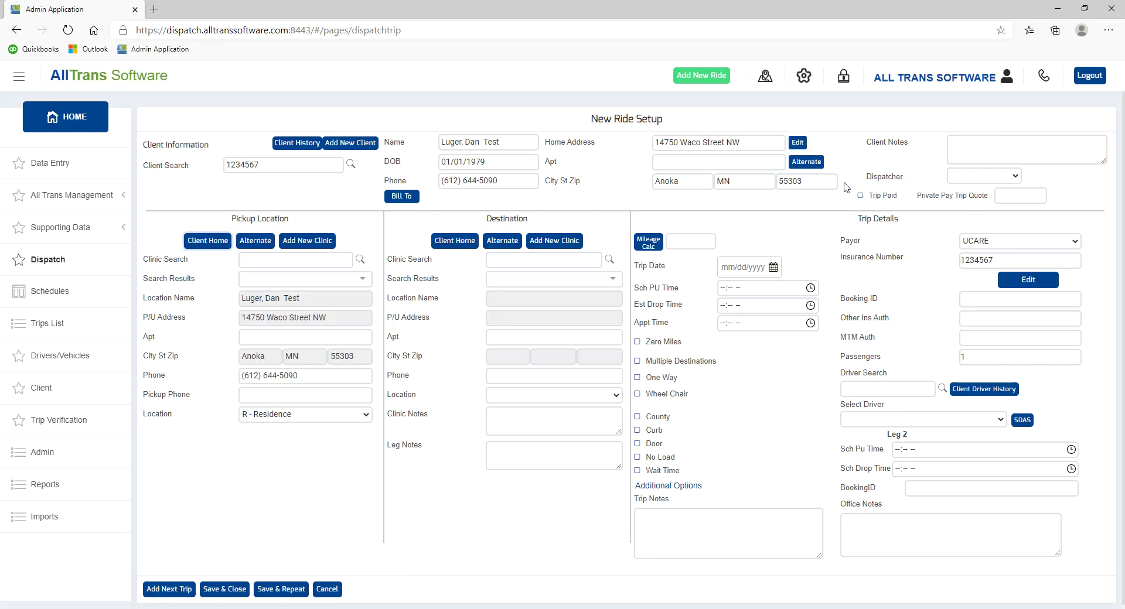
pyautogui.click(814, 166)
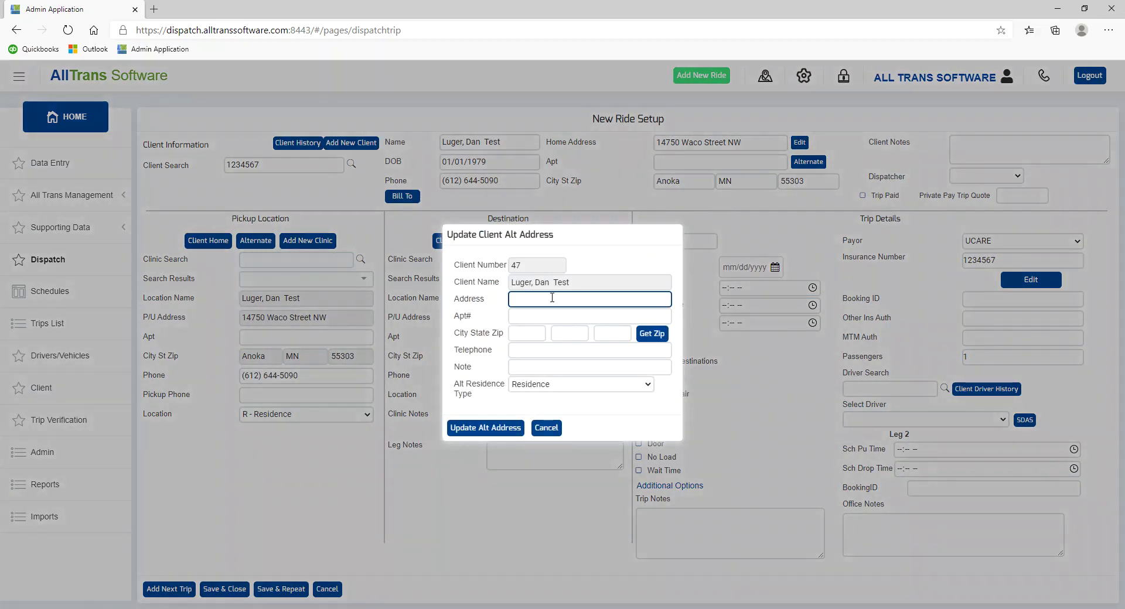
pyautogui.click(552, 299)
pyautogui.press('Tab')
# - Complete the alternate address (Champlin, MN 55316, phone, note 'alt note') and save it for pickup
pyautogui.press('Tab')
pyautogui.write('Cha')
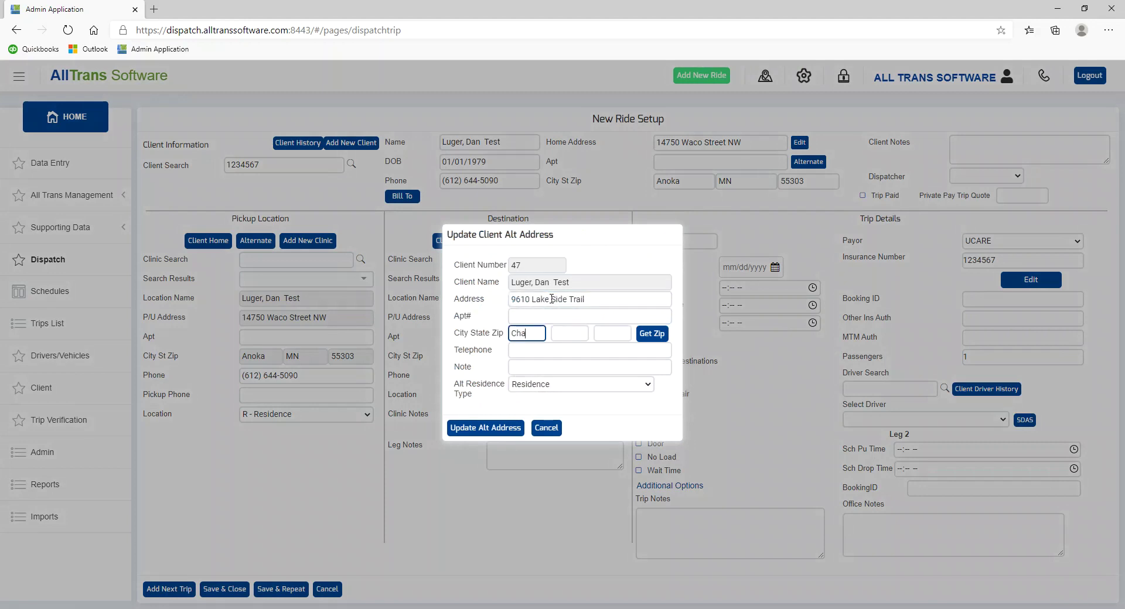
pyautogui.write('mplin')
pyautogui.press('Tab')
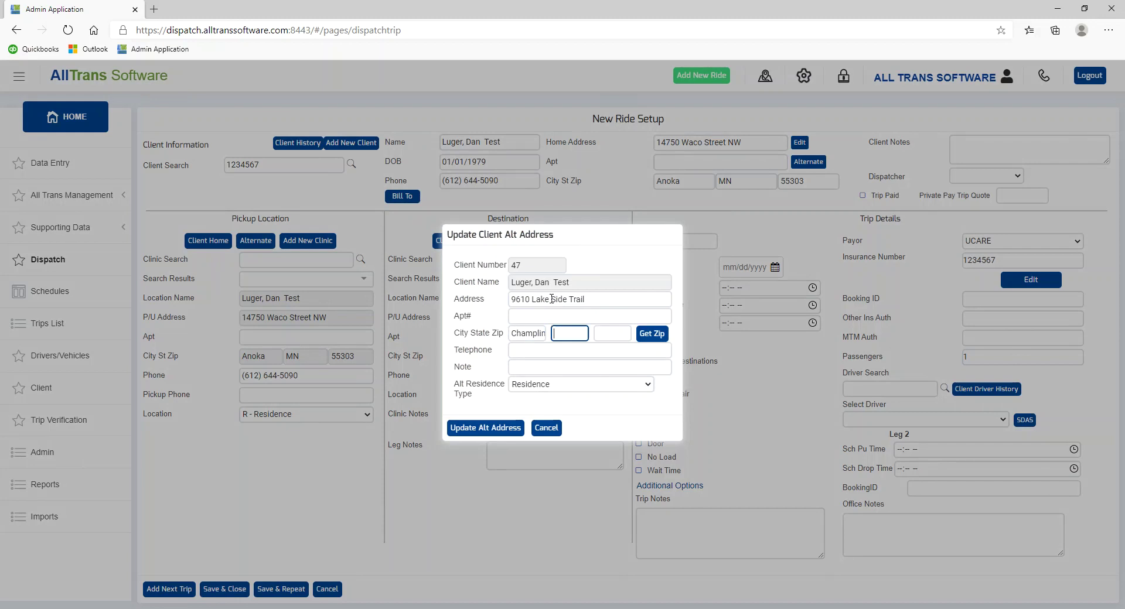
pyautogui.write('MN')
pyautogui.press('Tab')
pyautogui.write('55316')
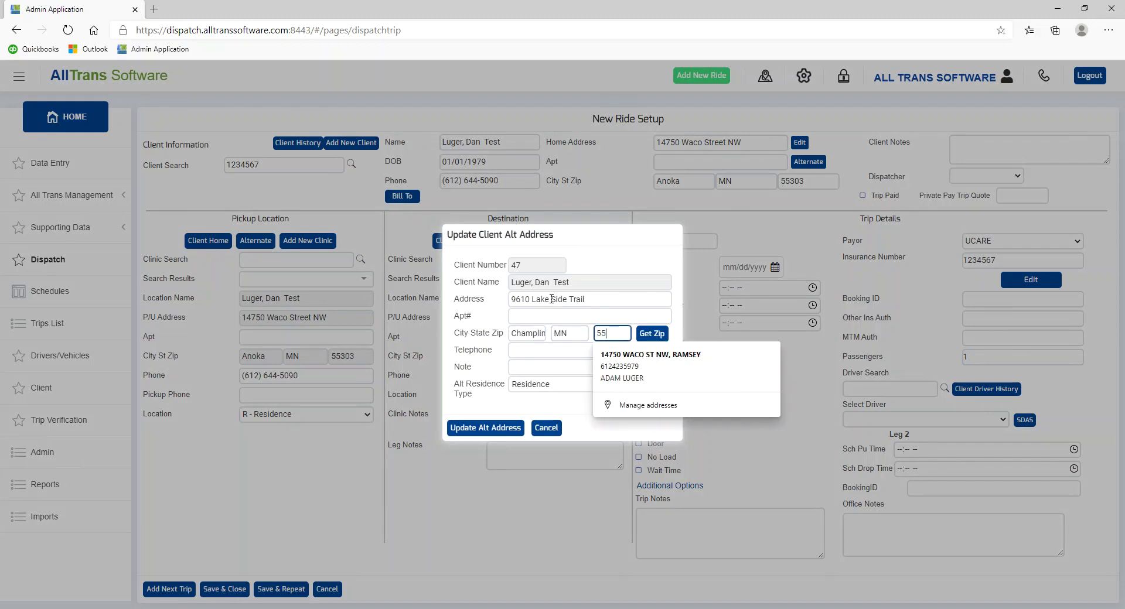
pyautogui.press('Tab')
pyautogui.press('Tab')
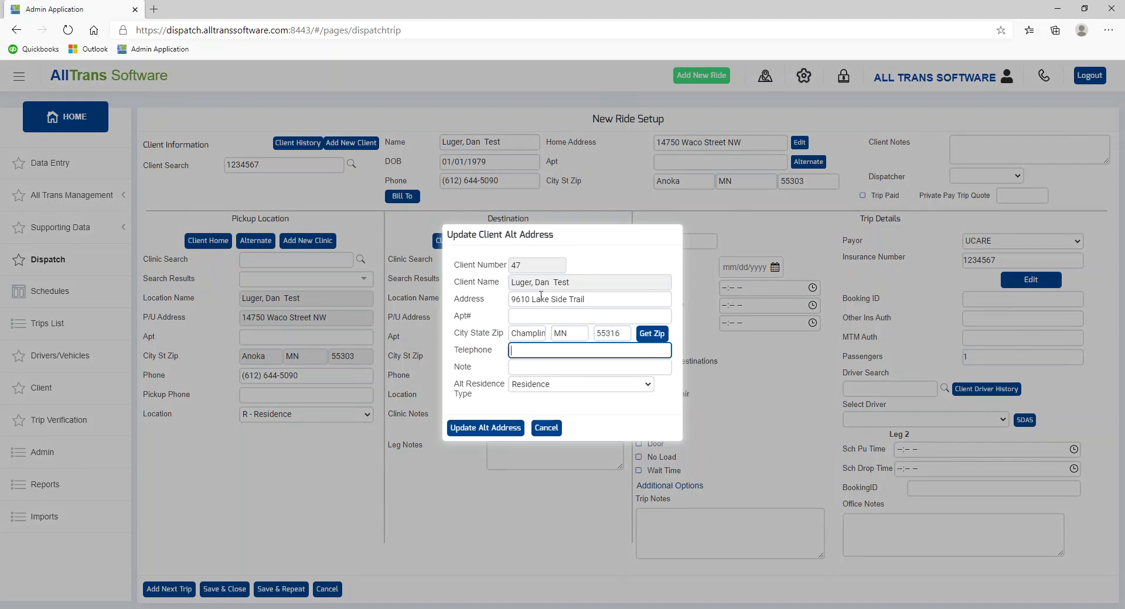
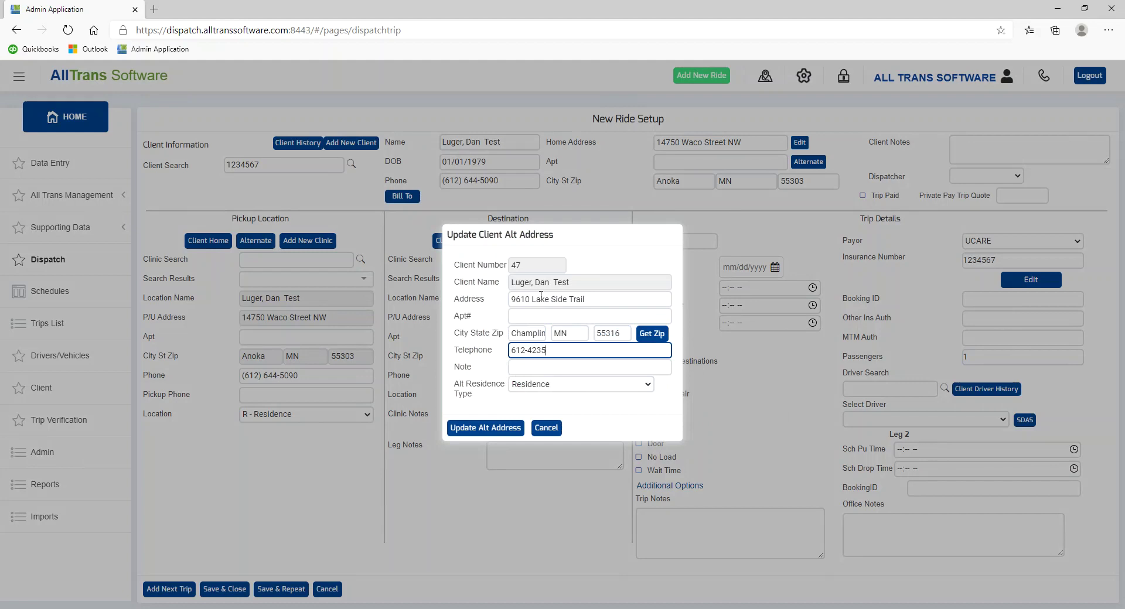
pyautogui.press('Tab')
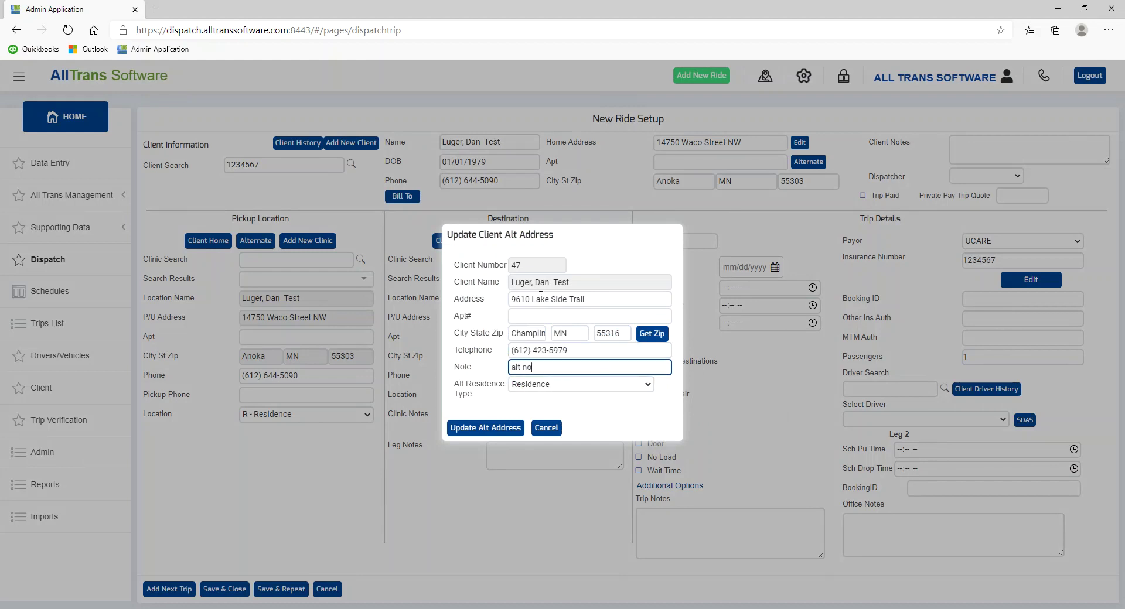
pyautogui.write('alt note')
pyautogui.click(484, 428)
pyautogui.click(268, 244)
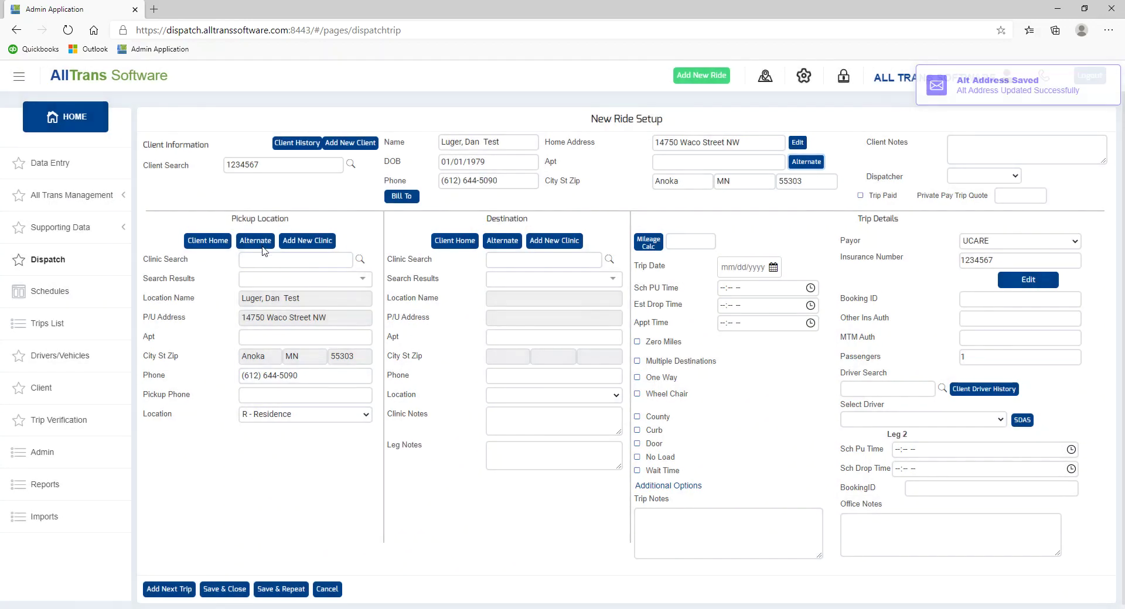
pyautogui.click(219, 244)
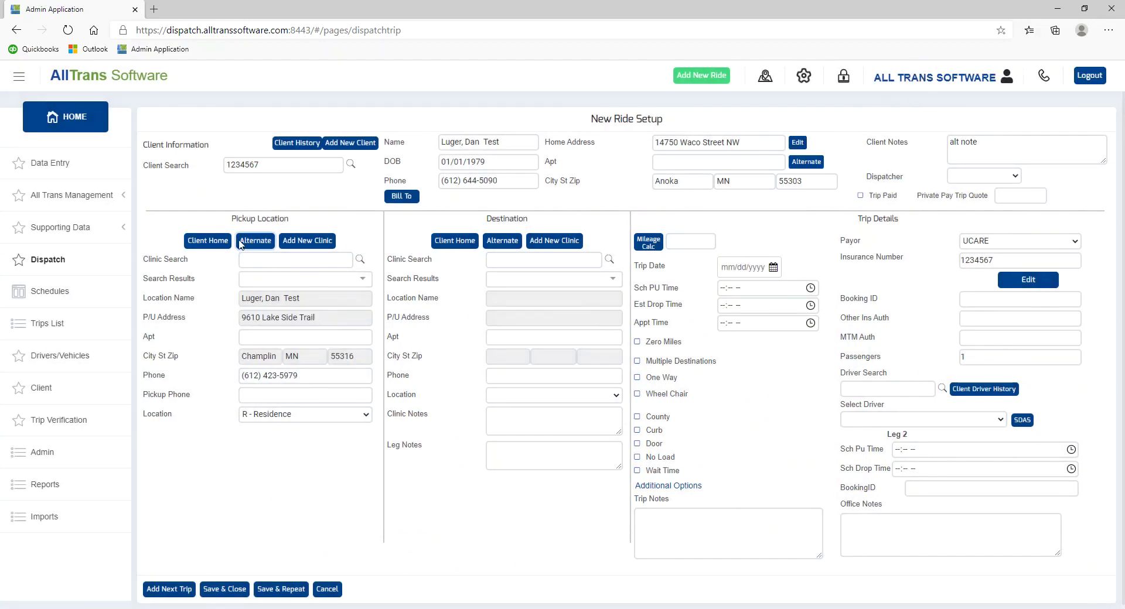
# - Toggle the pickup between the client's home and alternate addresses
pyautogui.click(255, 244)
pyautogui.click(224, 246)
pyautogui.click(253, 245)
pyautogui.click(214, 246)
pyautogui.click(271, 240)
# - Return the pickup to the client's home address and search destination clinics for 'allina'
pyautogui.click(363, 279)
pyautogui.scroll(-5, 350, 394)
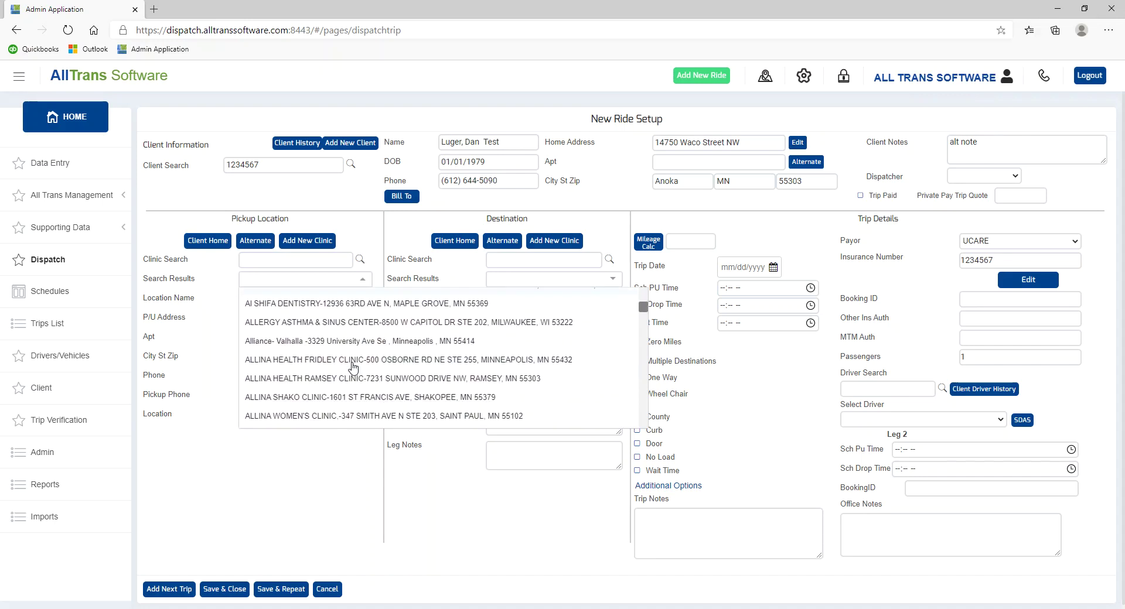
pyautogui.click(363, 227)
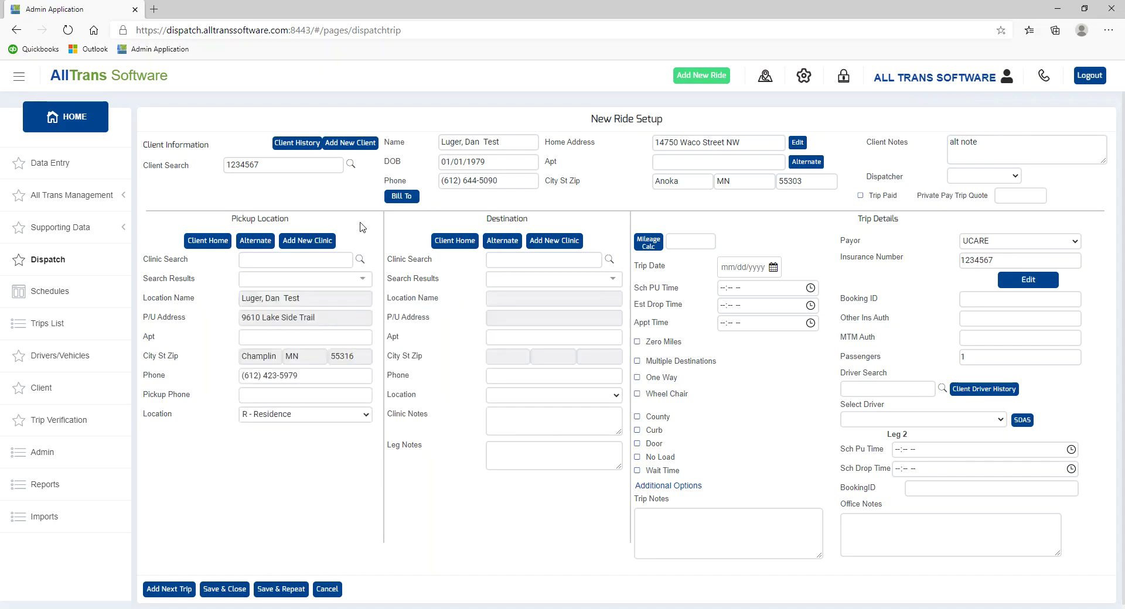
pyautogui.click(202, 243)
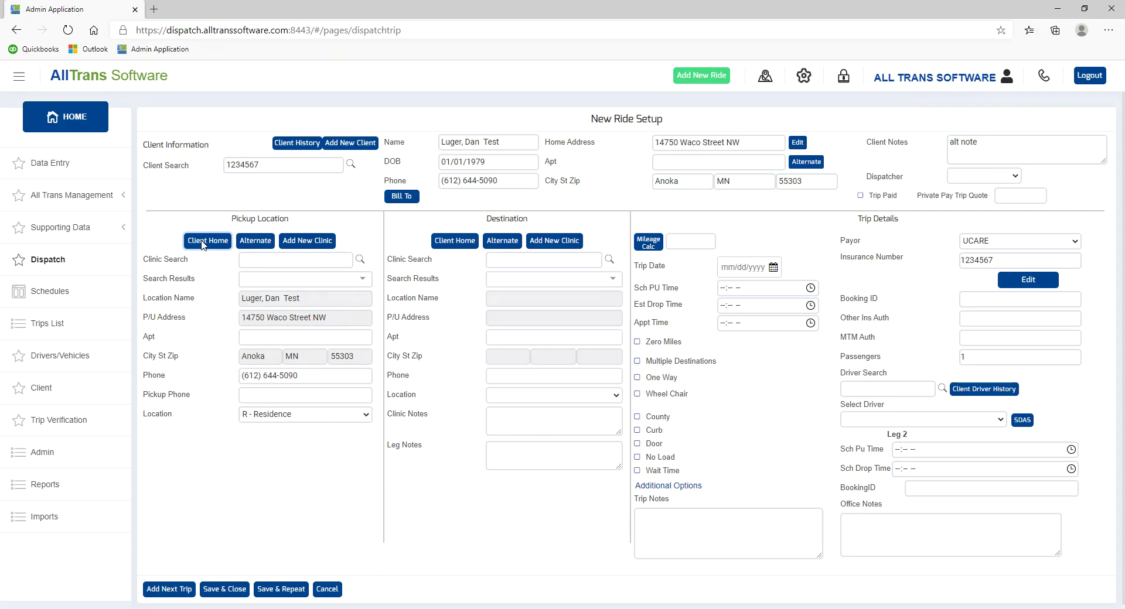
pyautogui.click(555, 263)
pyautogui.write('allina')
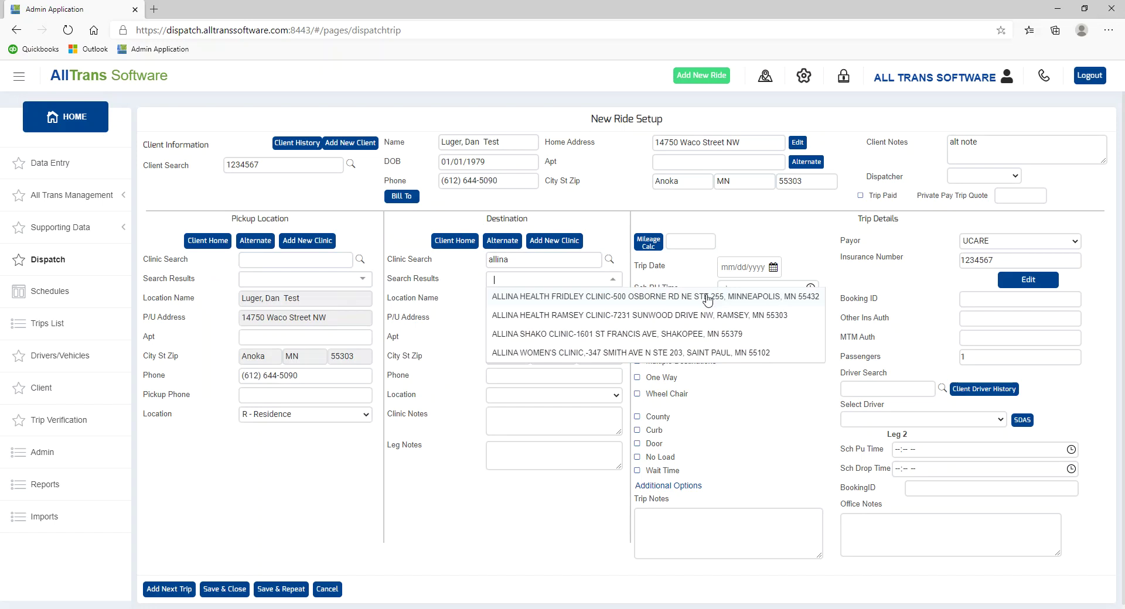
# - Send the ride to ALLINA HEALTH RAMSEY CLINIC on 11/04/2020, pickup 4:00 PM, appointment 4:30 PM
pyautogui.click(713, 316)
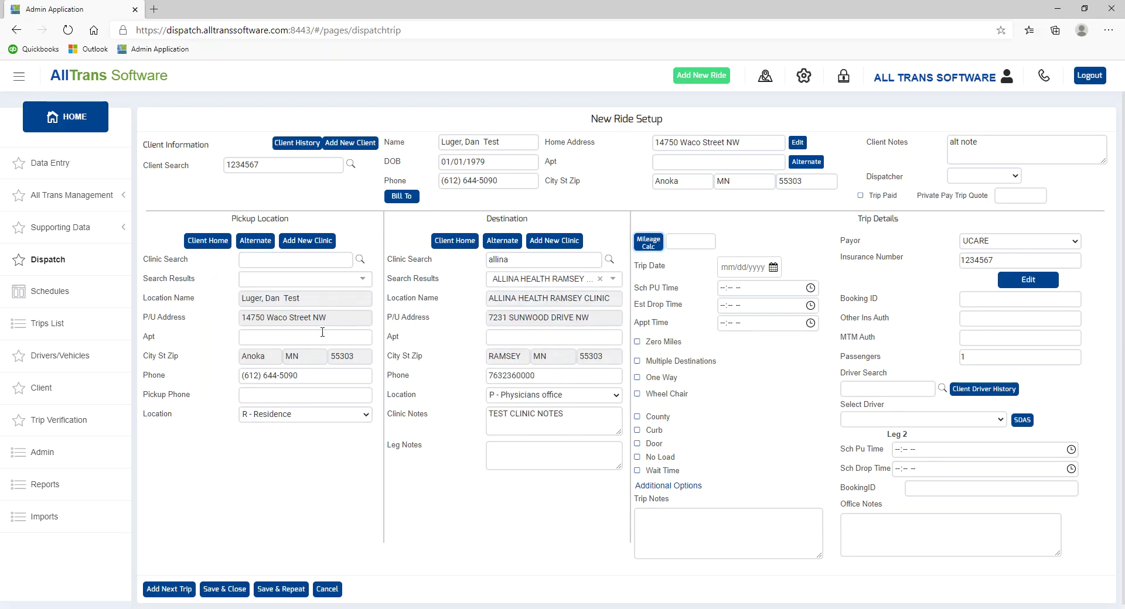
pyautogui.click(658, 242)
pyautogui.click(773, 267)
pyautogui.click(768, 341)
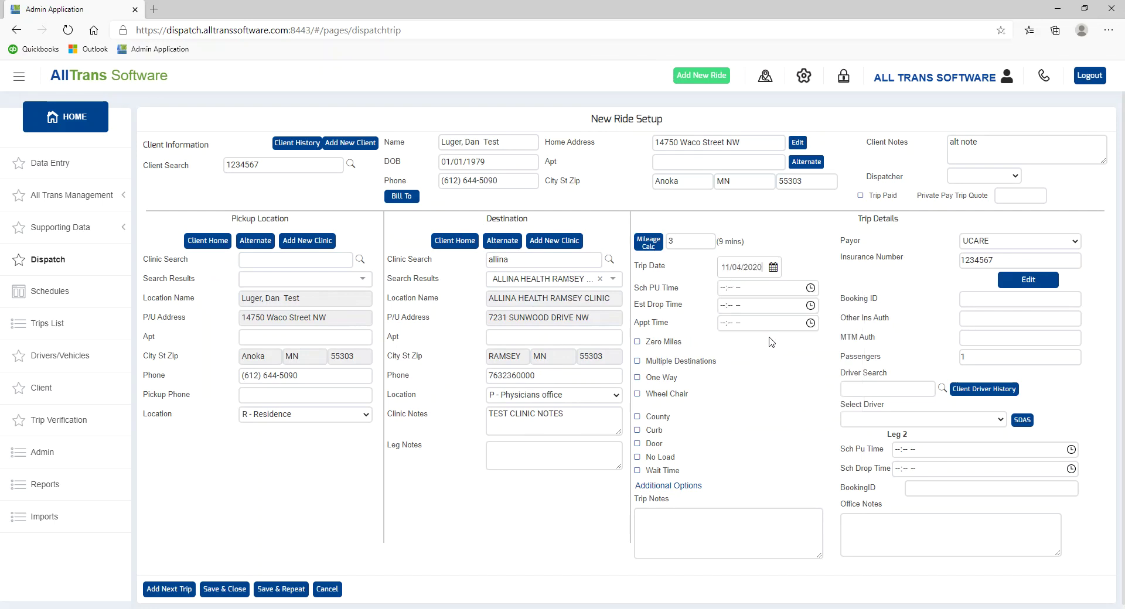
pyautogui.press('Tab')
pyautogui.write('400')
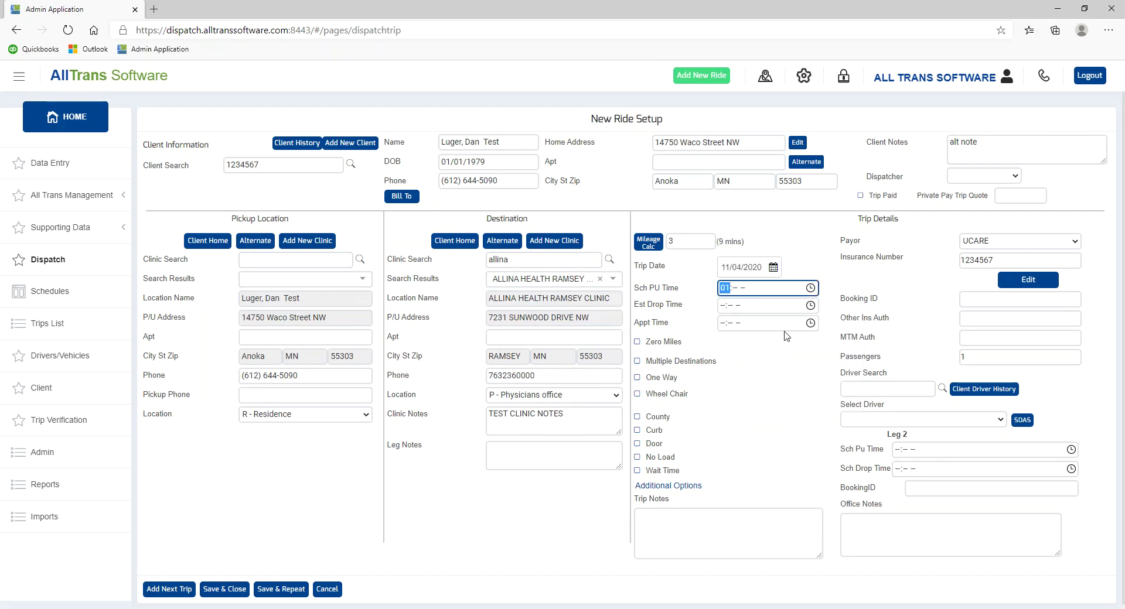
pyautogui.write('p')
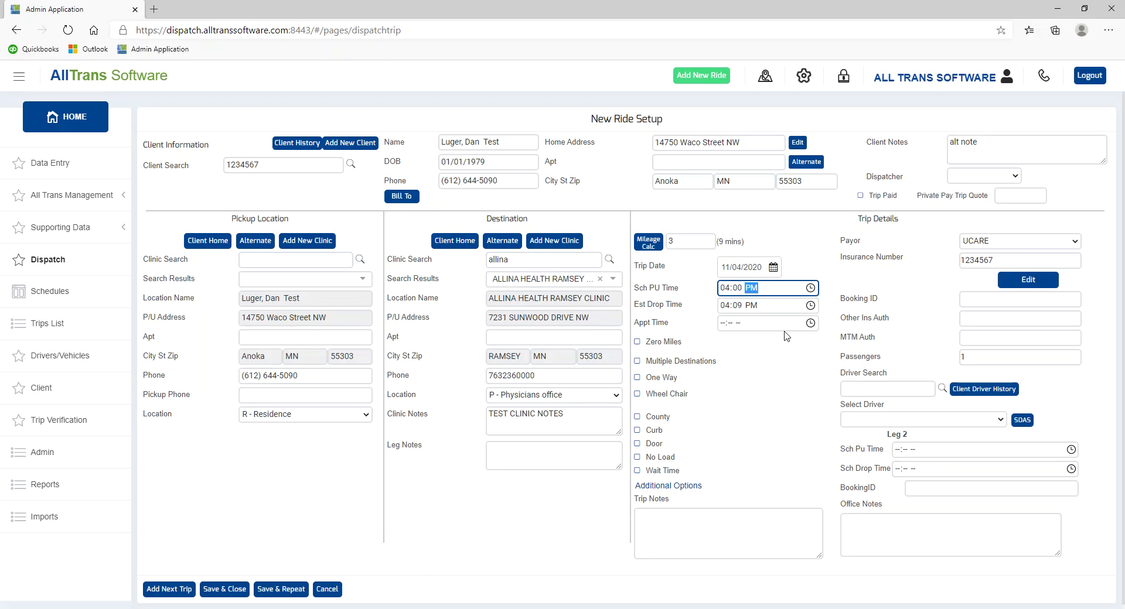
pyautogui.press('Tab')
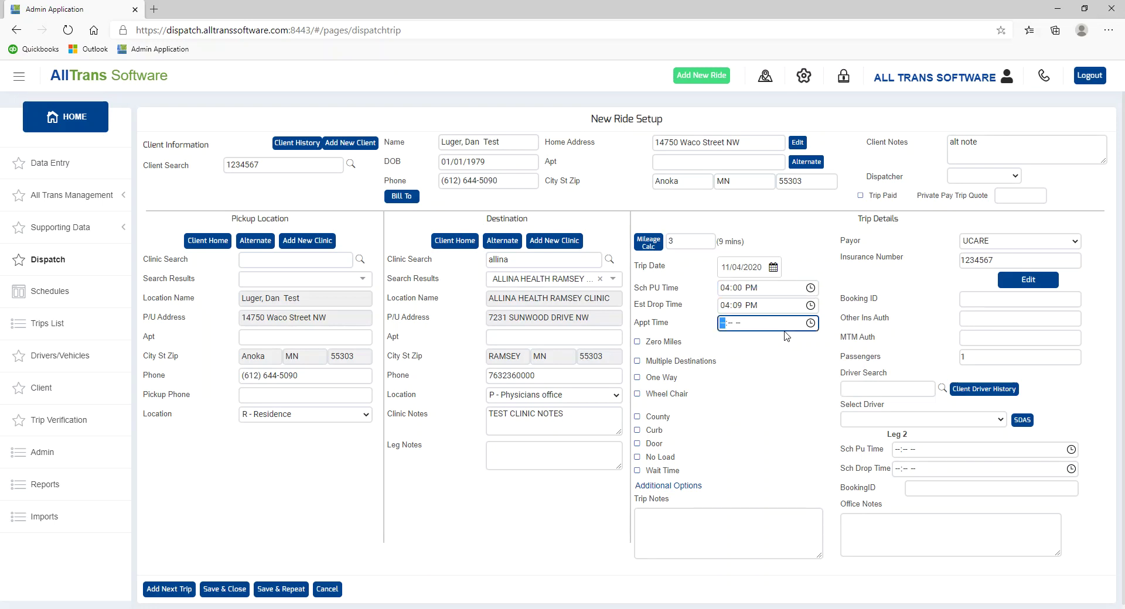
pyautogui.write('430p')
pyautogui.press('Tab')
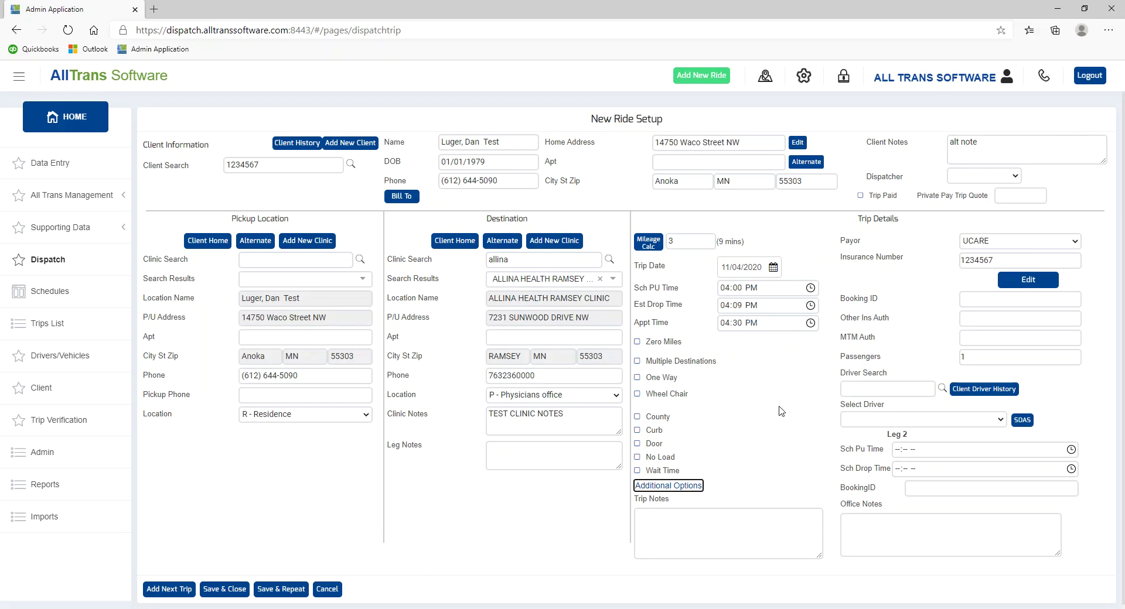
# - Browse the payor list, leaving the payor as UCARE for now
pyautogui.click(1007, 247)
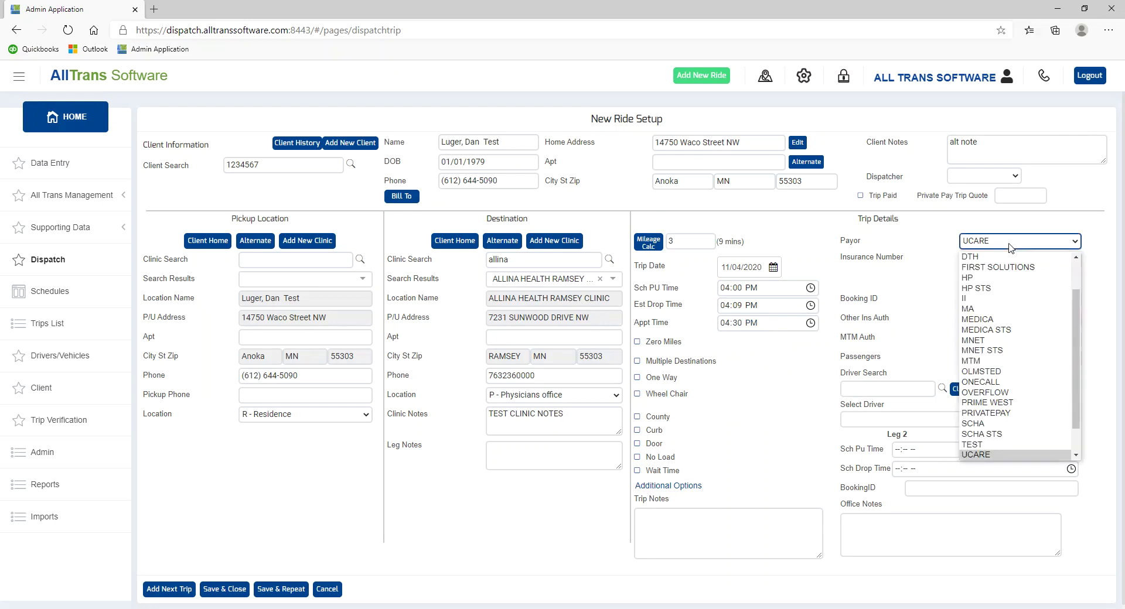
pyautogui.click(1009, 247)
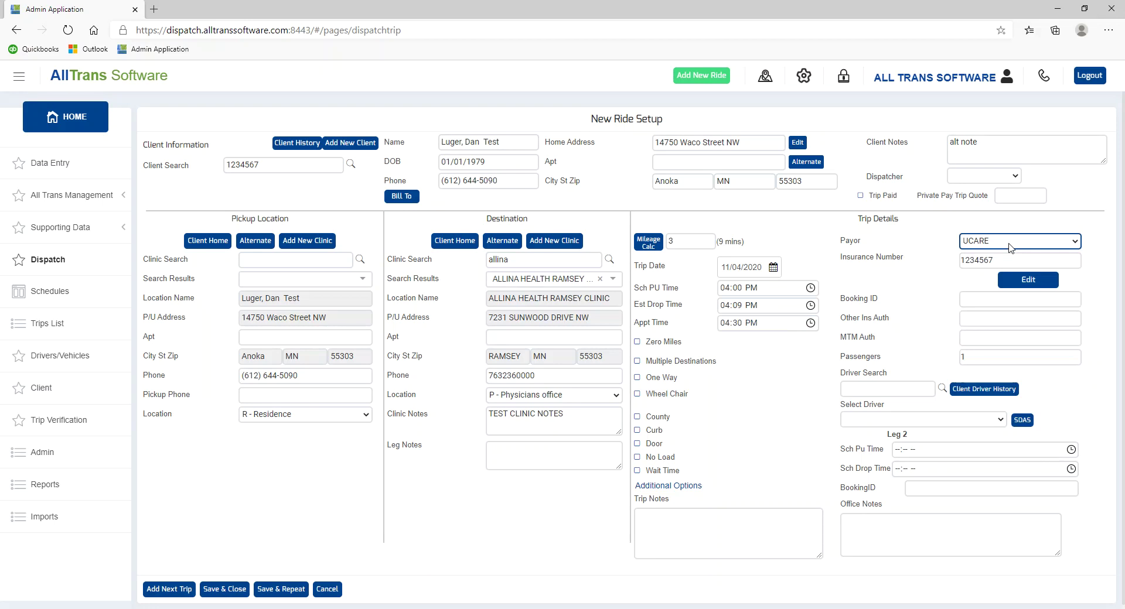
pyautogui.click(1041, 247)
pyautogui.scroll(-1, 1012, 363)
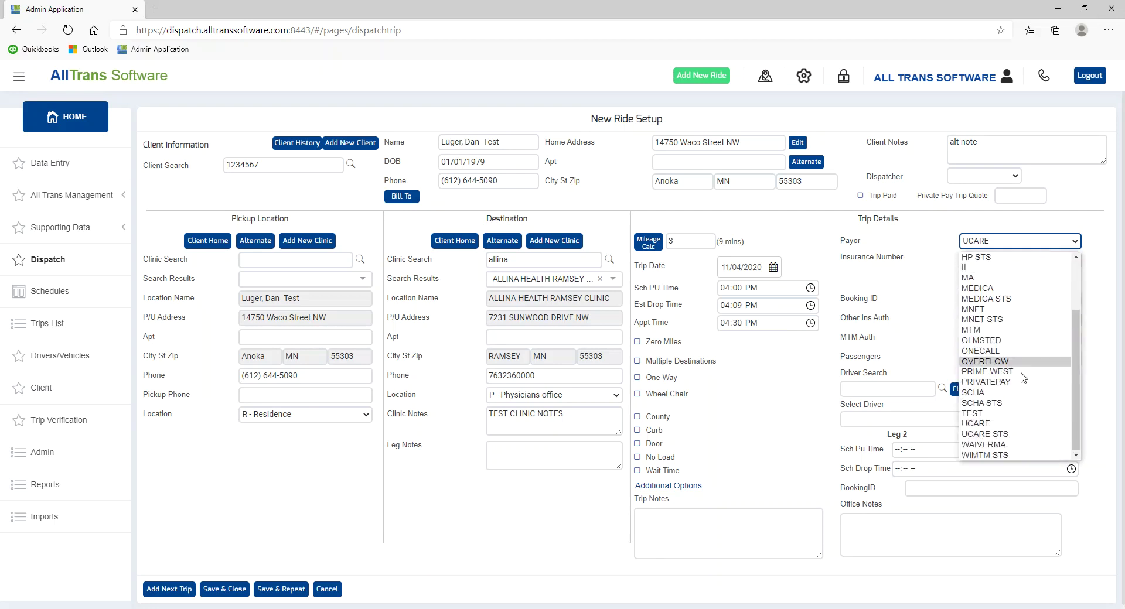
pyautogui.click(1008, 424)
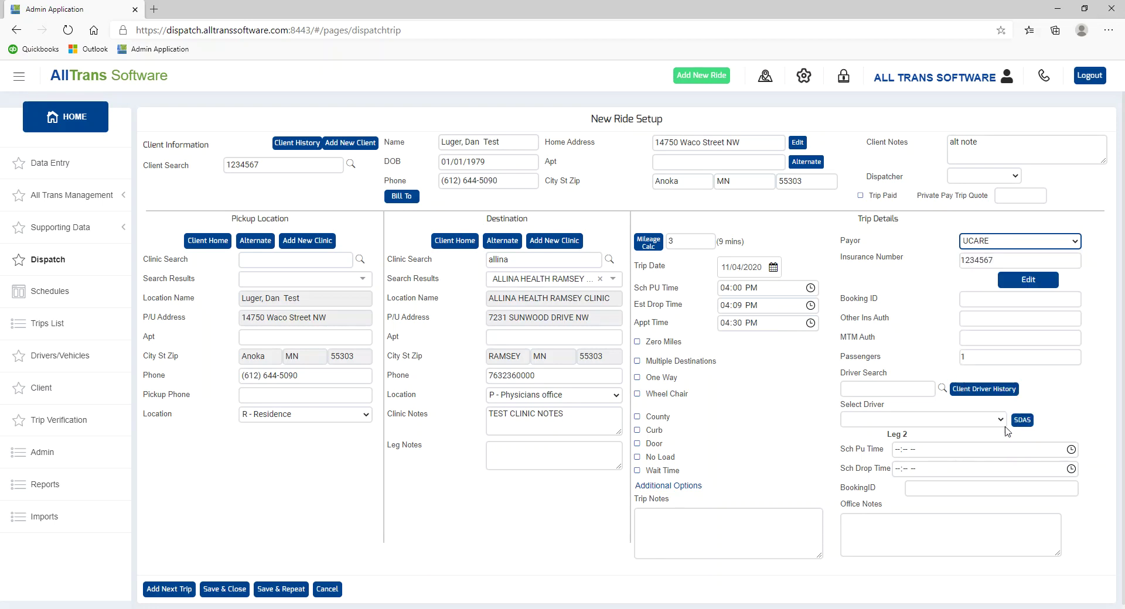
pyautogui.press('Tab')
pyautogui.click(639, 398)
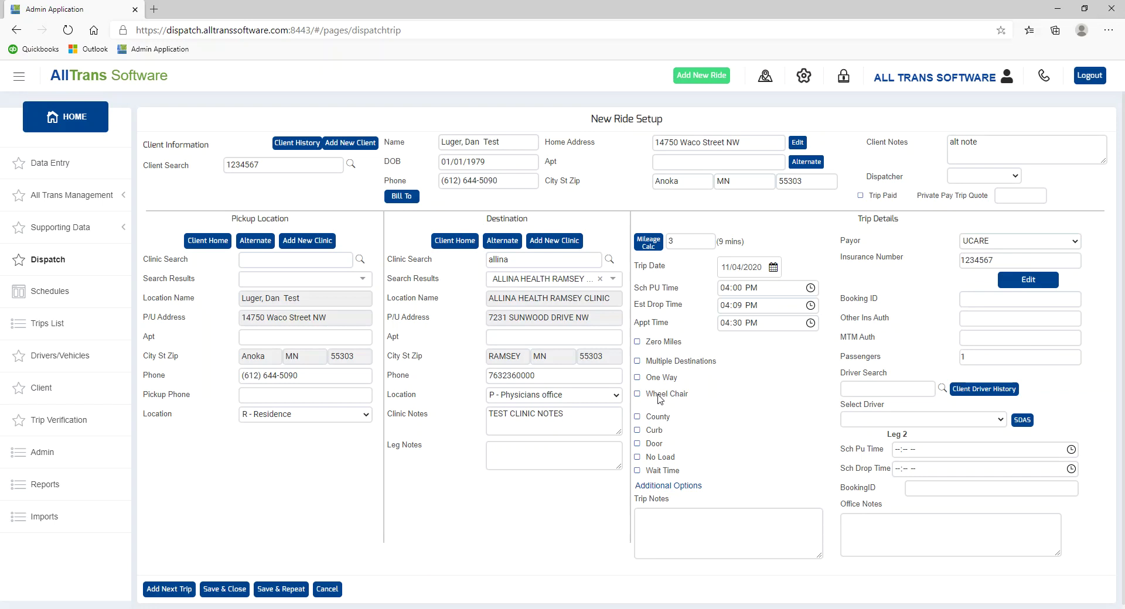
# - Set the payor to UCARE STS and mark the trip Wheel Chair, type WC S Wheelchair Side
pyautogui.click(1006, 249)
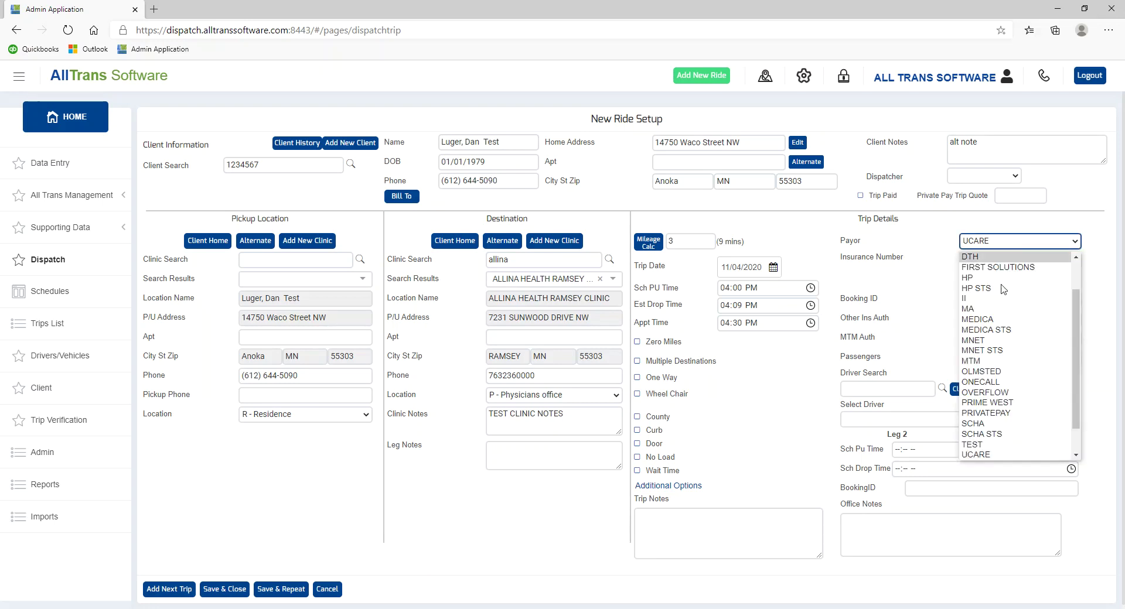
pyautogui.scroll(-2, 992, 439)
pyautogui.click(990, 442)
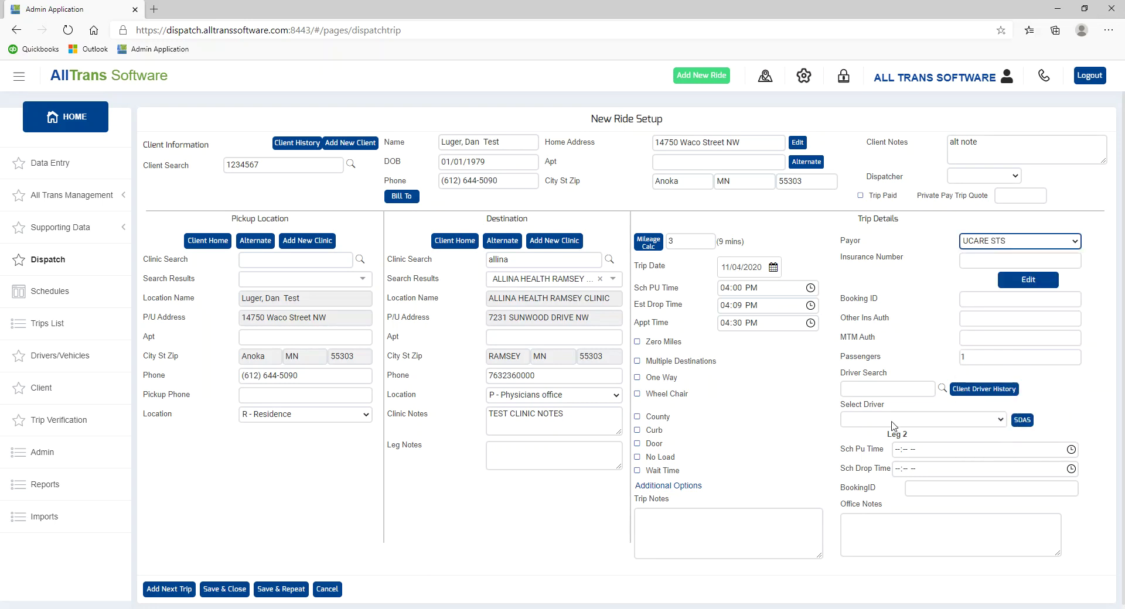
pyautogui.click(637, 393)
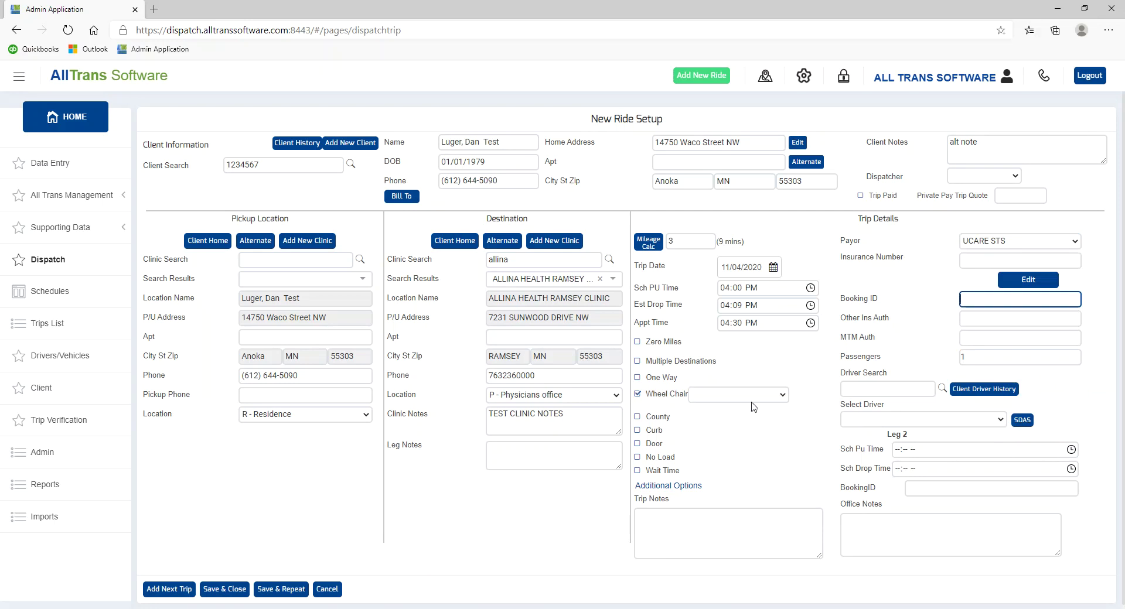
pyautogui.click(754, 398)
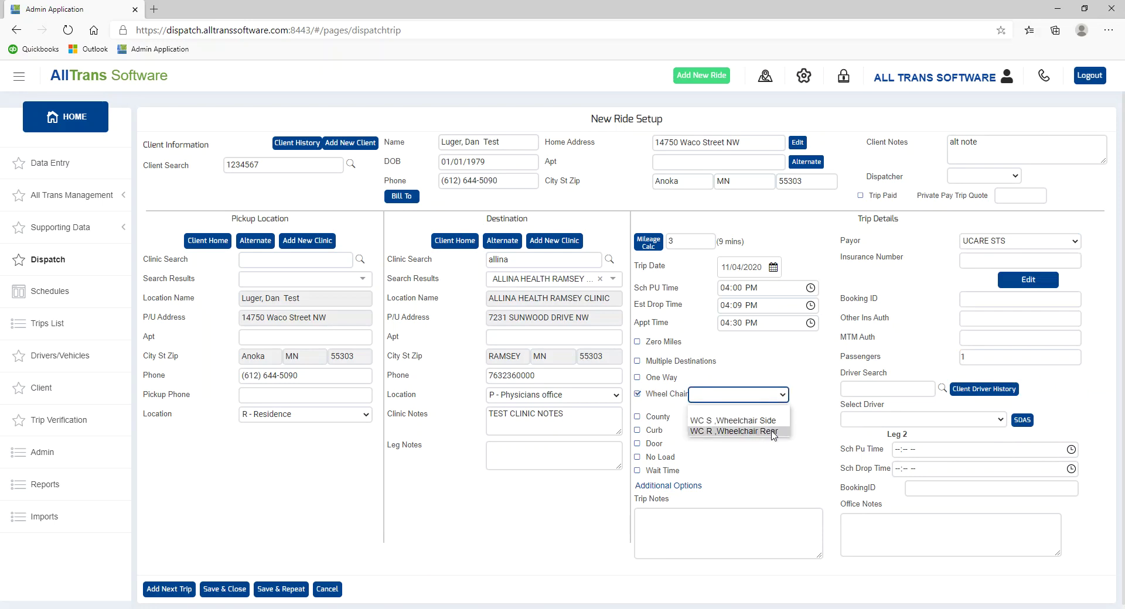
pyautogui.click(765, 421)
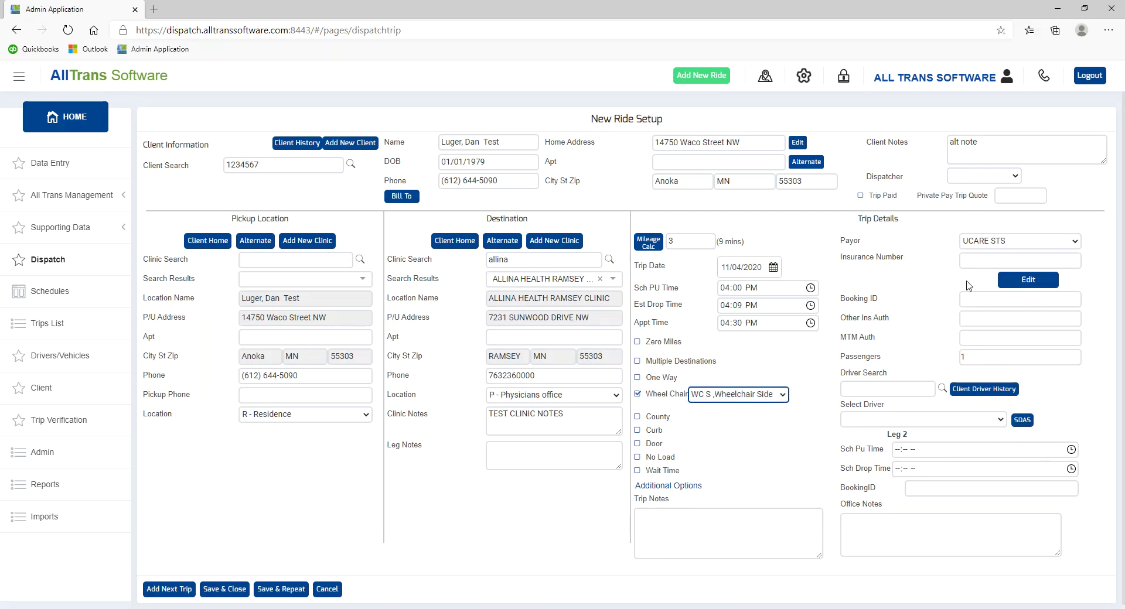
# - Update the trip's insured number with the client's new insurance number
pyautogui.click(1020, 282)
pyautogui.write('1')
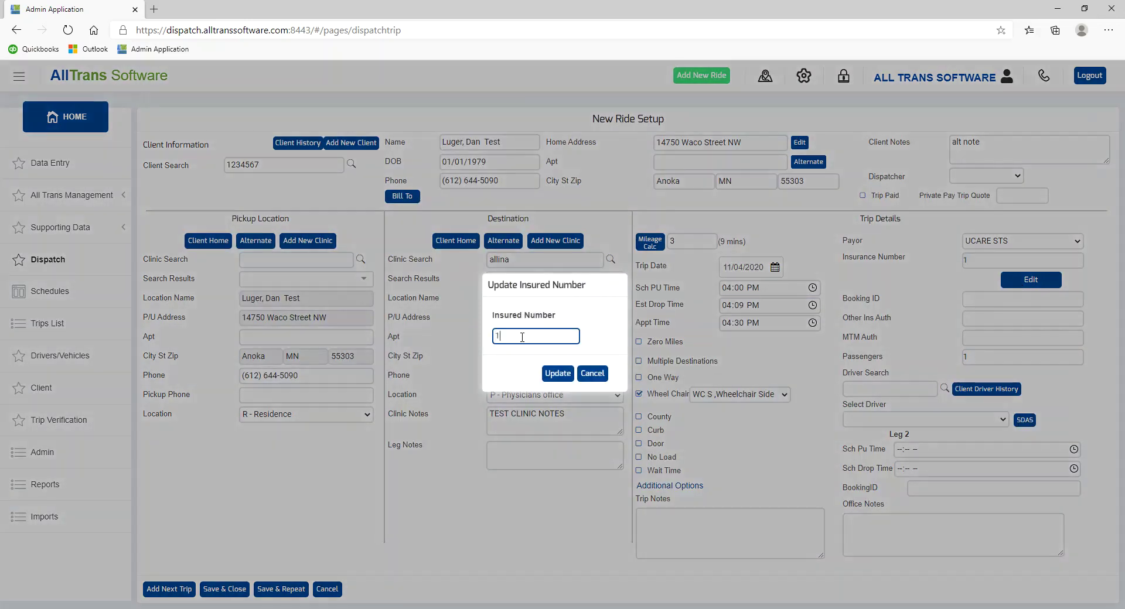
pyautogui.write('234567')
pyautogui.click(551, 373)
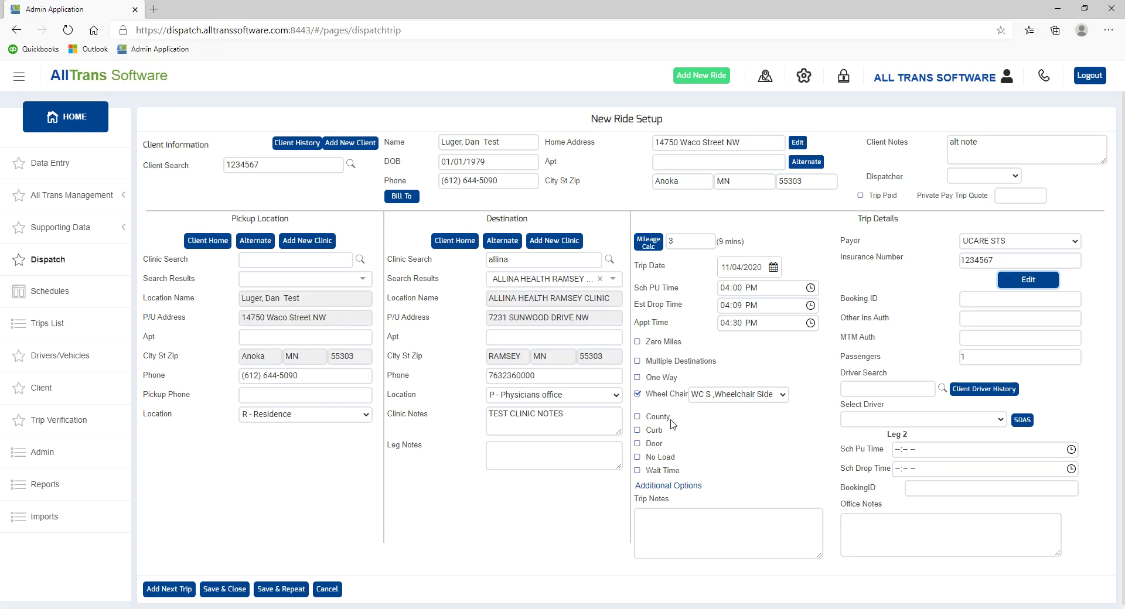
# - Mark the trip No Load with 15 for Leg 1 and add Wait Time of 2
pyautogui.click(637, 457)
pyautogui.click(722, 459)
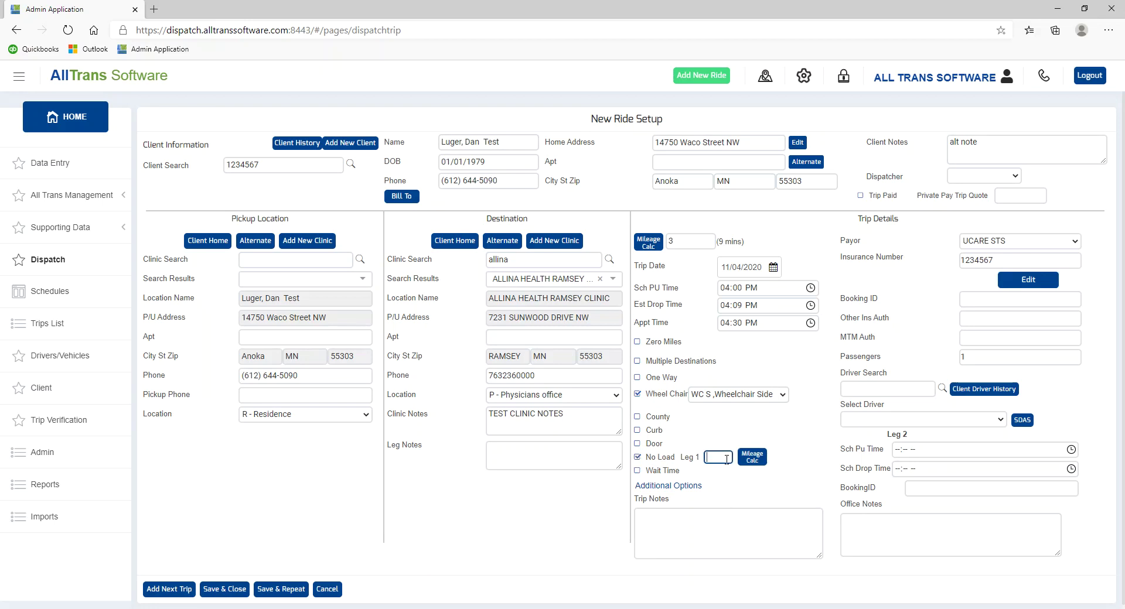
pyautogui.write('15')
pyautogui.click(637, 470)
pyautogui.click(696, 472)
# - Write 'trip notes' in the Trip Notes box
pyautogui.moveTo(565, 415); pyautogui.dragTo(488, 419)
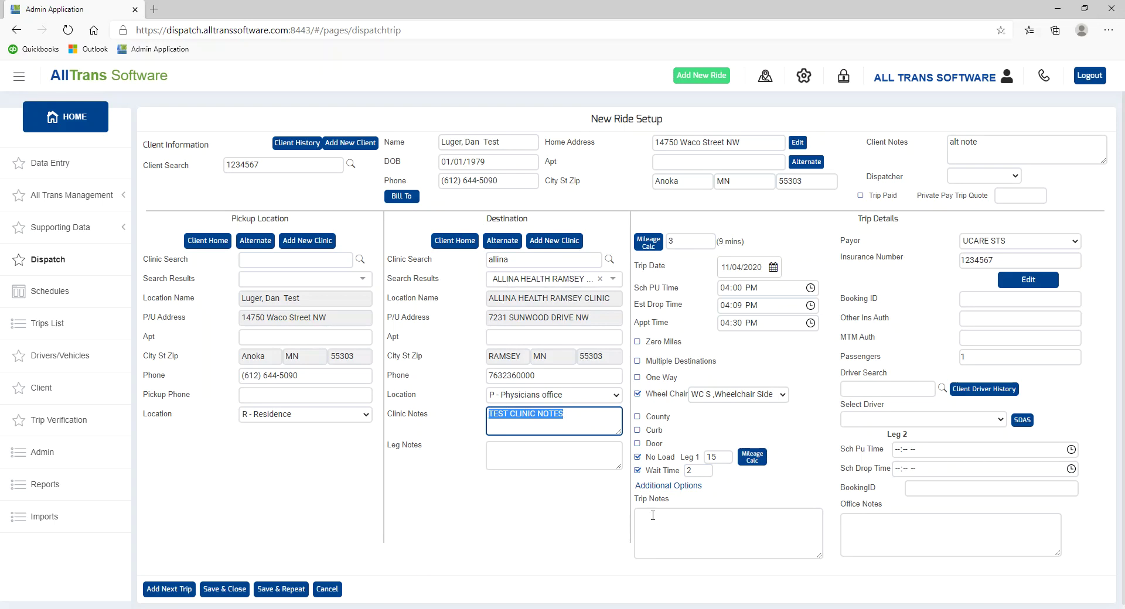
pyautogui.click(550, 455)
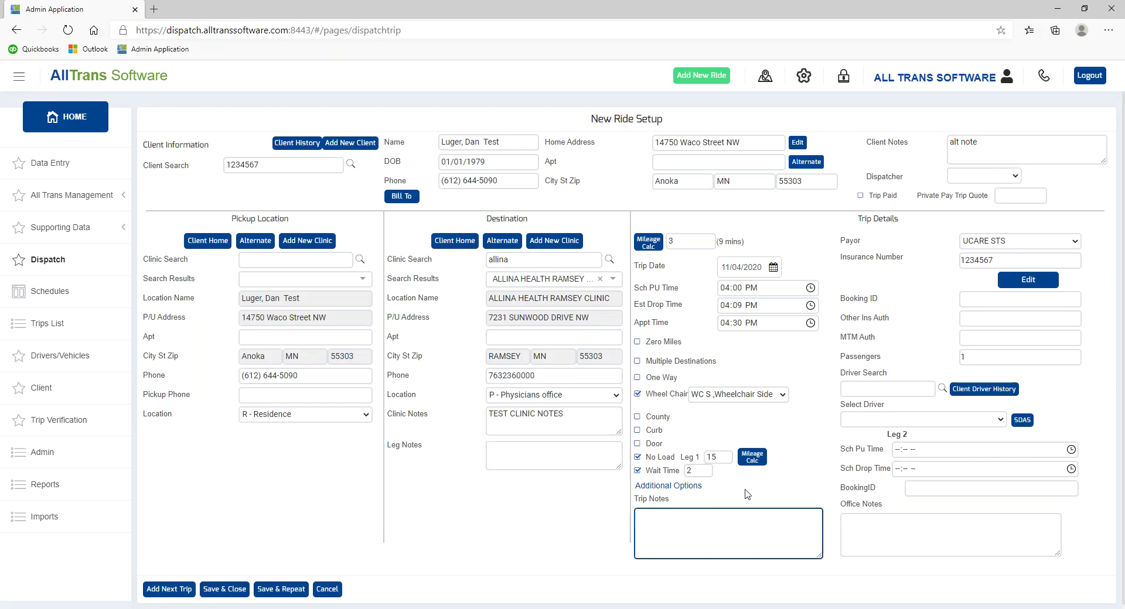
pyautogui.write('trip notes')
pyautogui.moveTo(1007, 140); pyautogui.dragTo(871, 132)
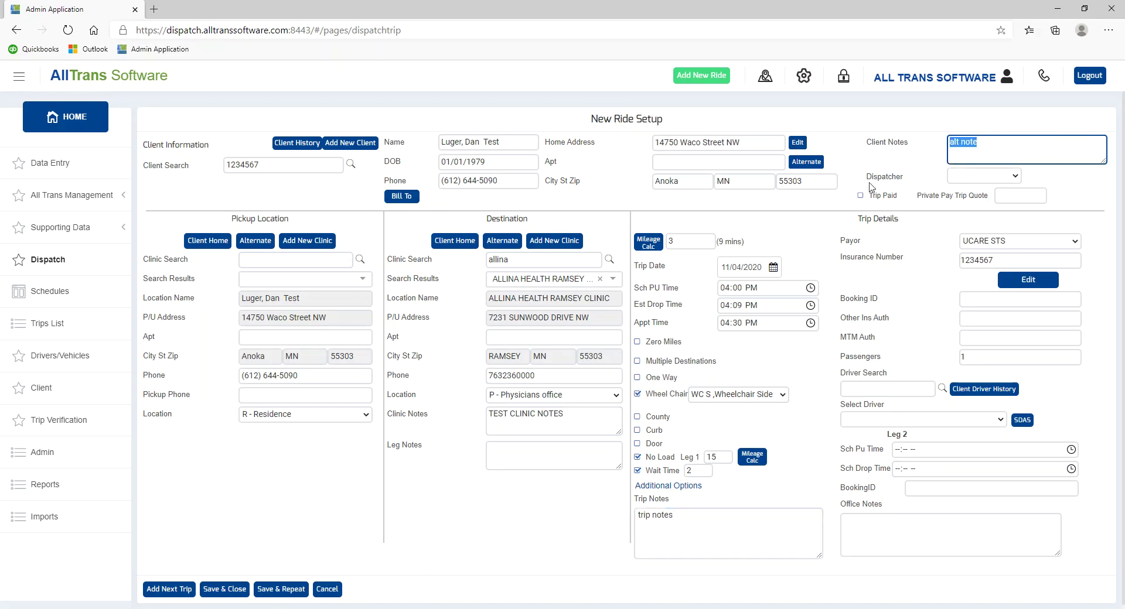
# - Enter 111a as the trip's Booking ID
pyautogui.click(887, 530)
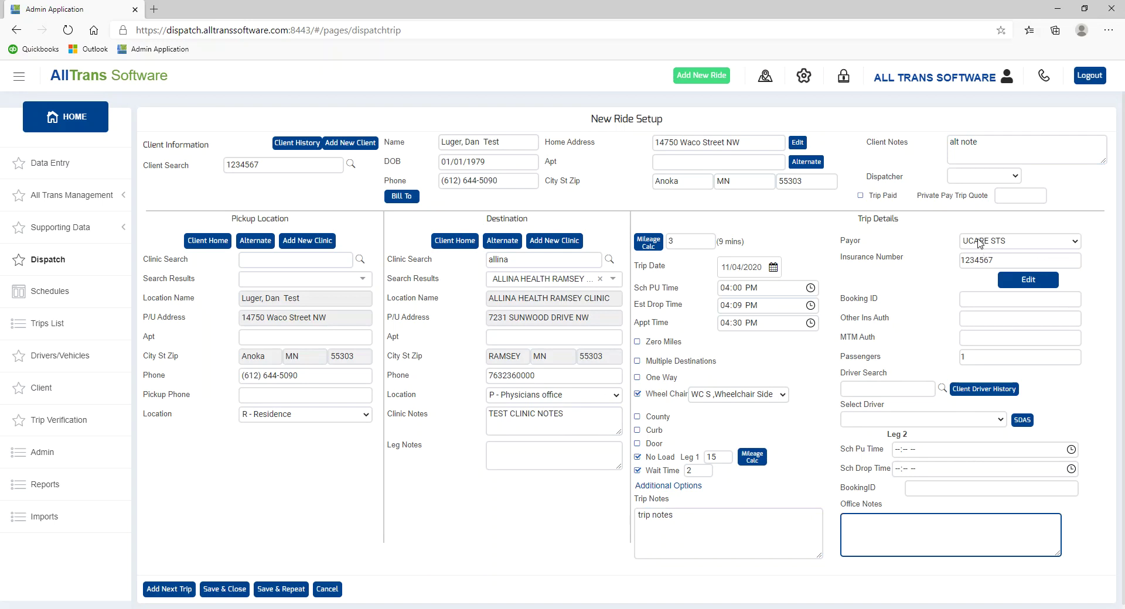
pyautogui.click(991, 299)
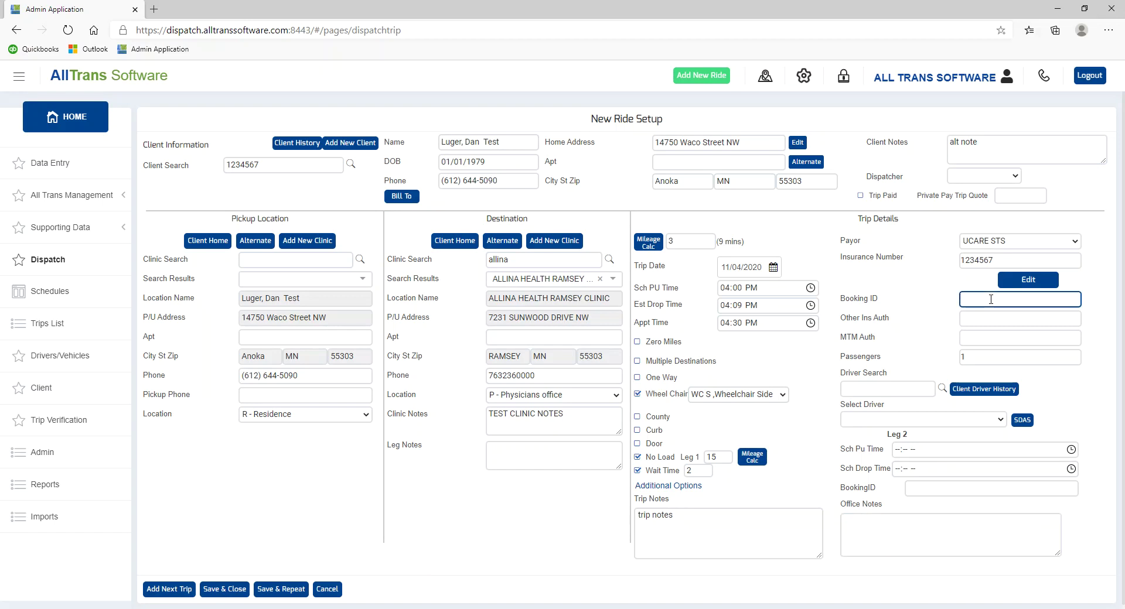
pyautogui.write('111a')
pyautogui.moveTo(246, 319); pyautogui.dragTo(295, 322)
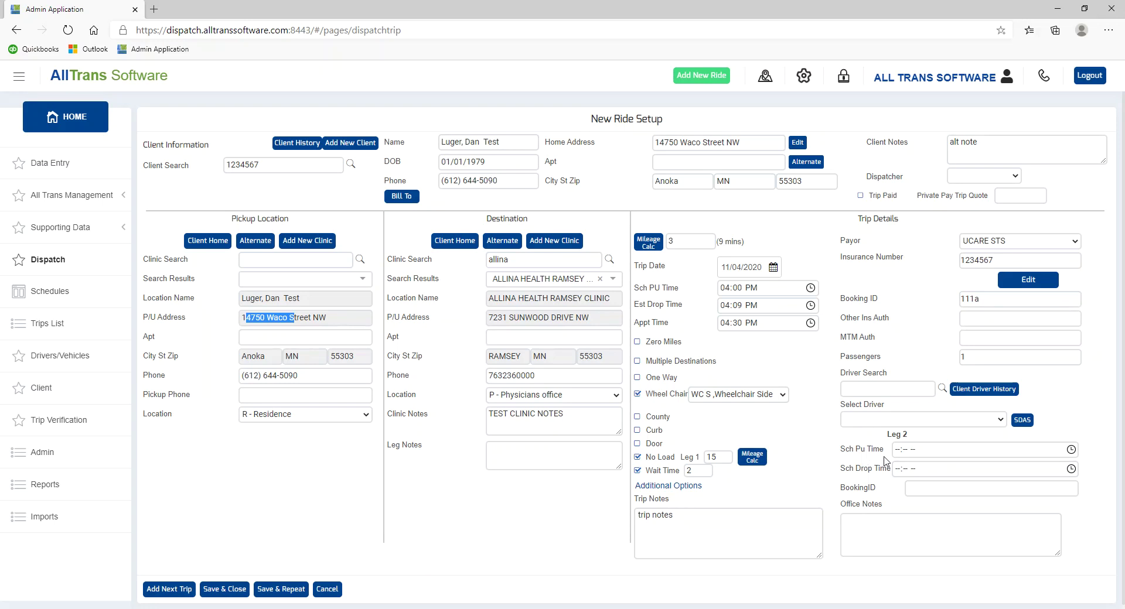
# - Enter 222a as the second leg's BookingID and choose Save & Repeat
pyautogui.click(903, 451)
pyautogui.click(902, 468)
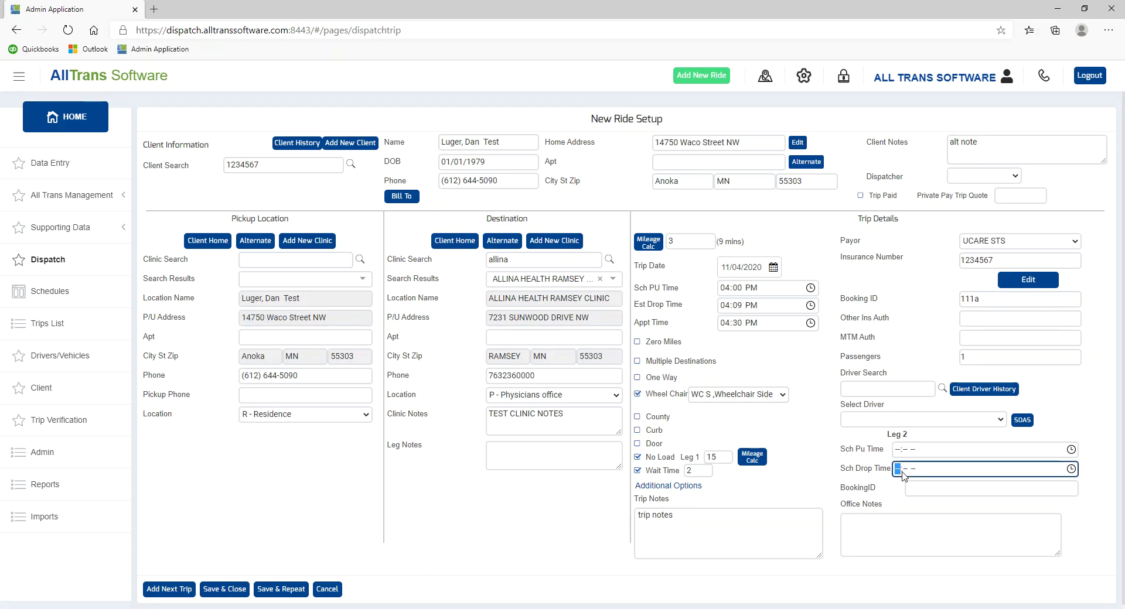
pyautogui.click(911, 486)
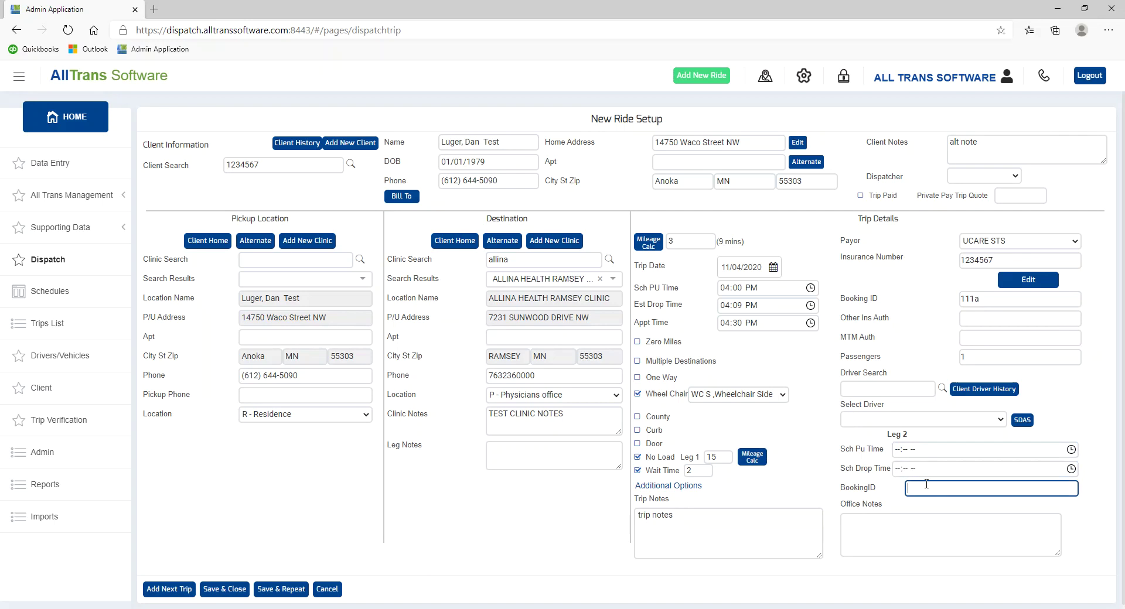
pyautogui.write('222a')
pyautogui.click(277, 589)
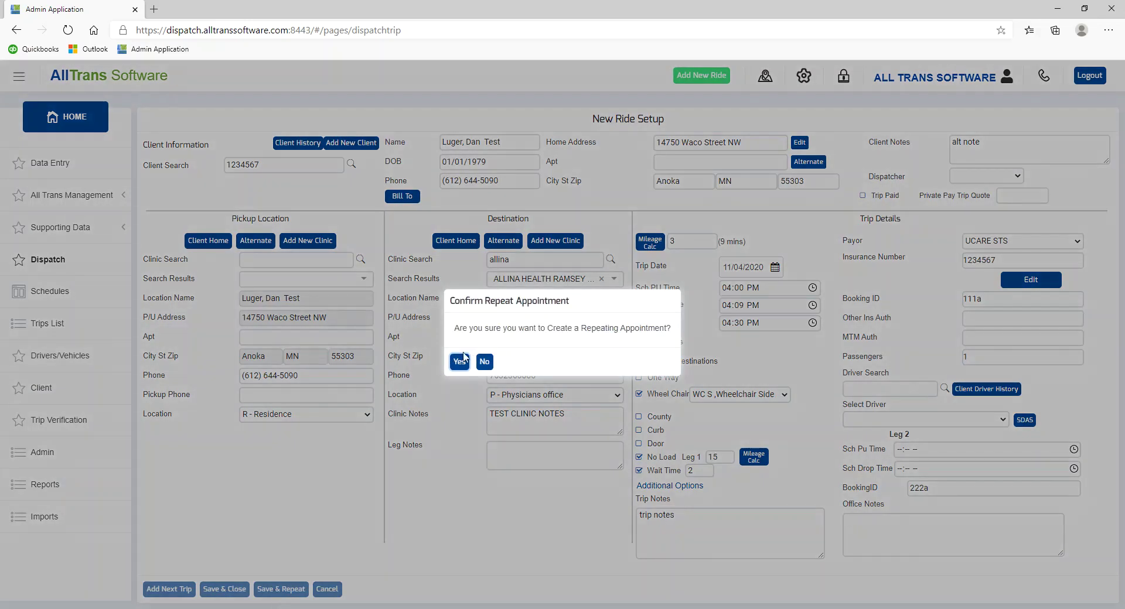
# - Repeat the trip Mondays and Wednesdays from 11/05/2020 to 11/30/2020 and create the appointments
pyautogui.click(459, 362)
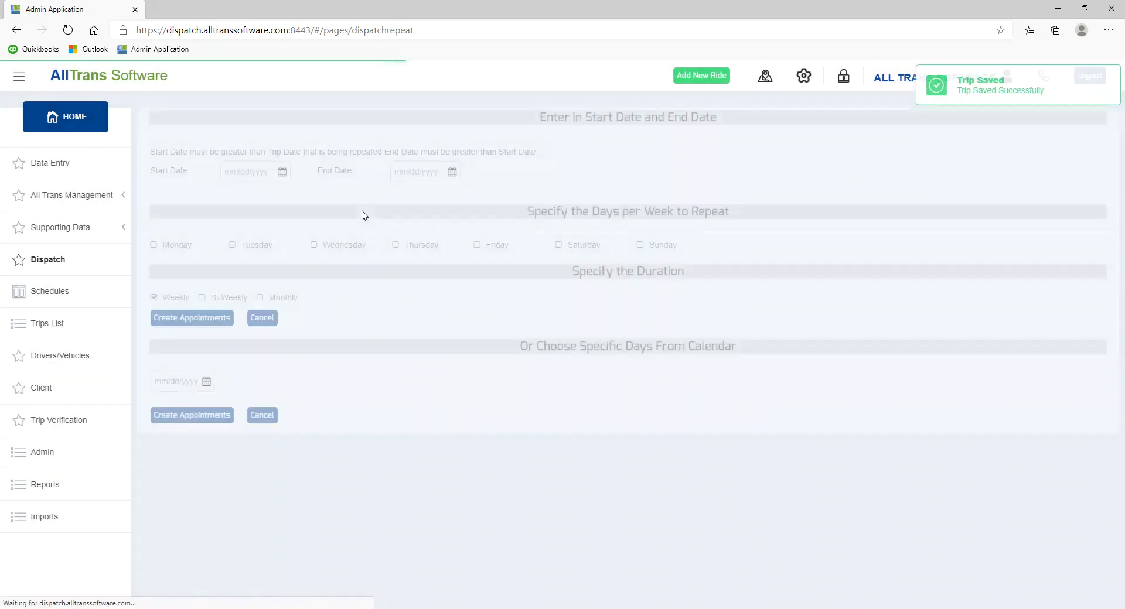
pyautogui.click(282, 176)
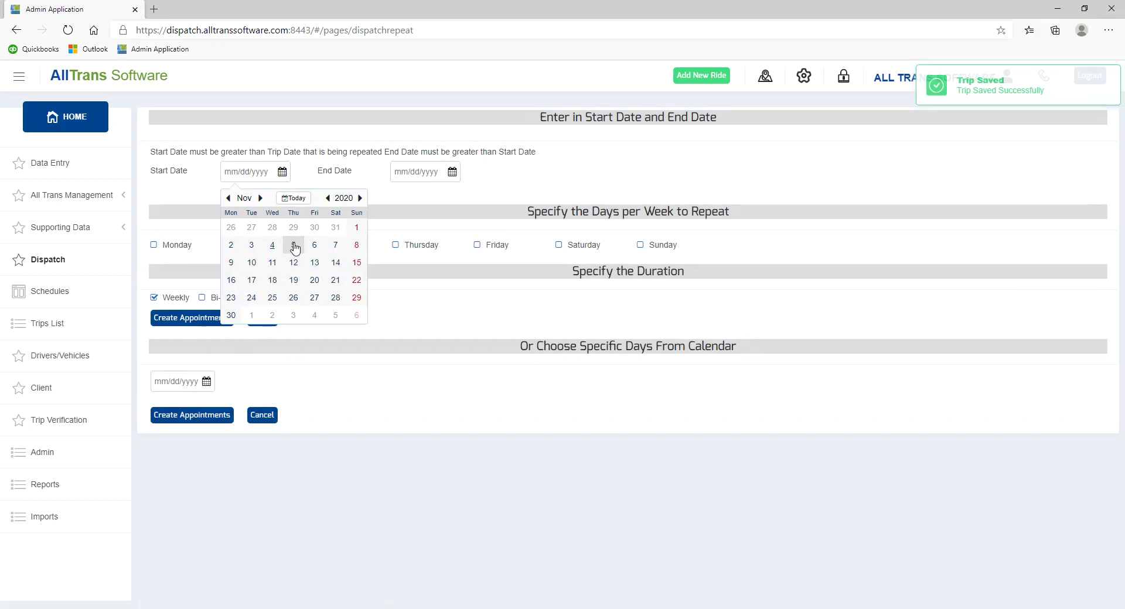
pyautogui.click(294, 247)
pyautogui.click(452, 175)
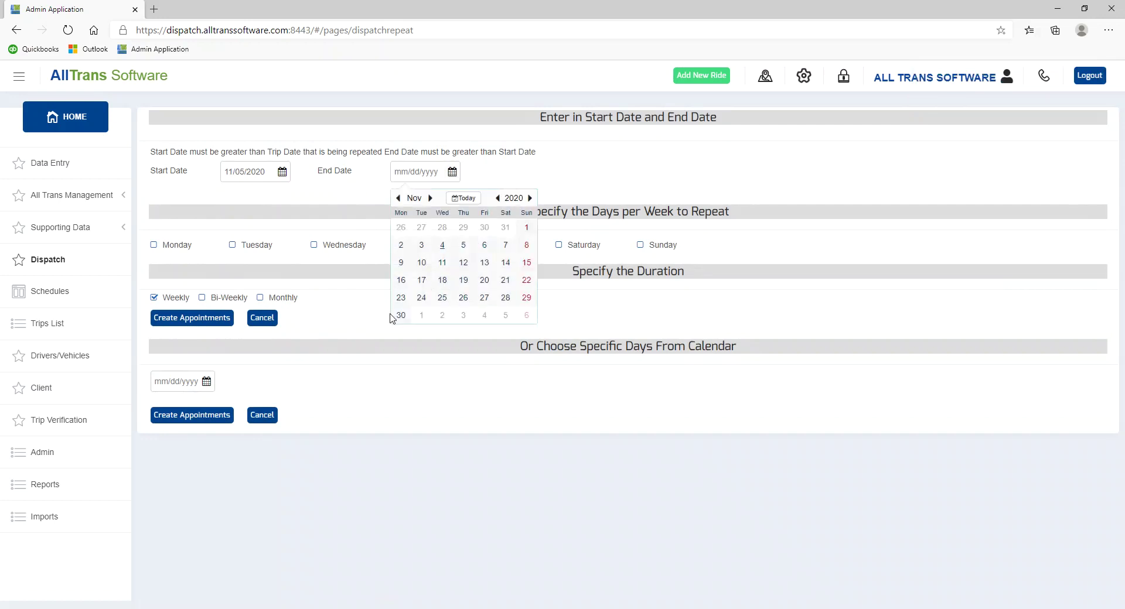
pyautogui.click(420, 315)
pyautogui.click(155, 247)
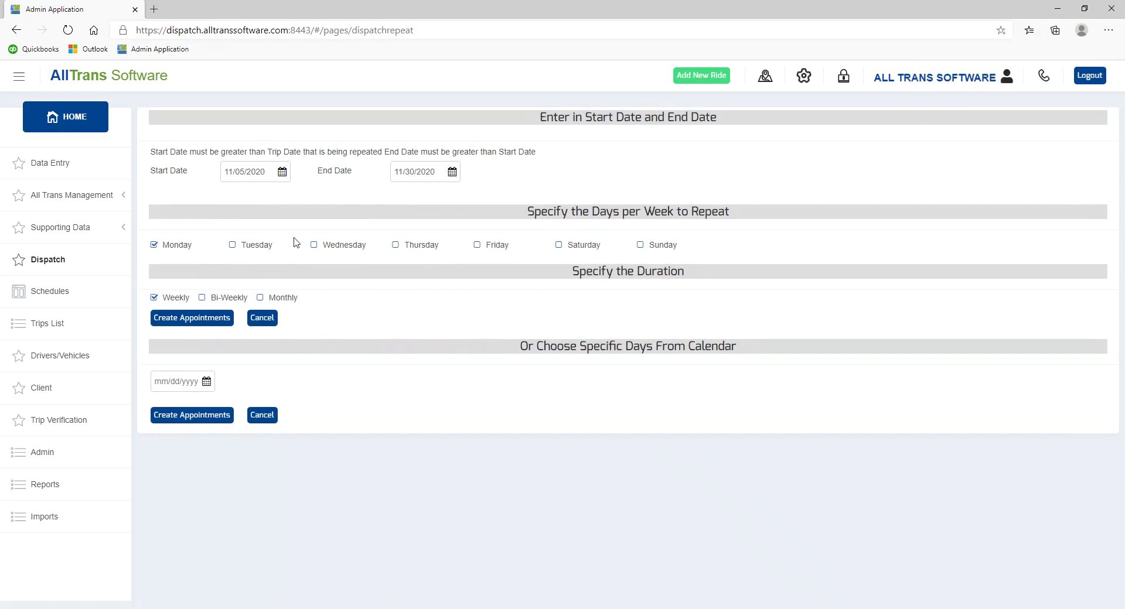
pyautogui.click(312, 246)
pyautogui.click(188, 320)
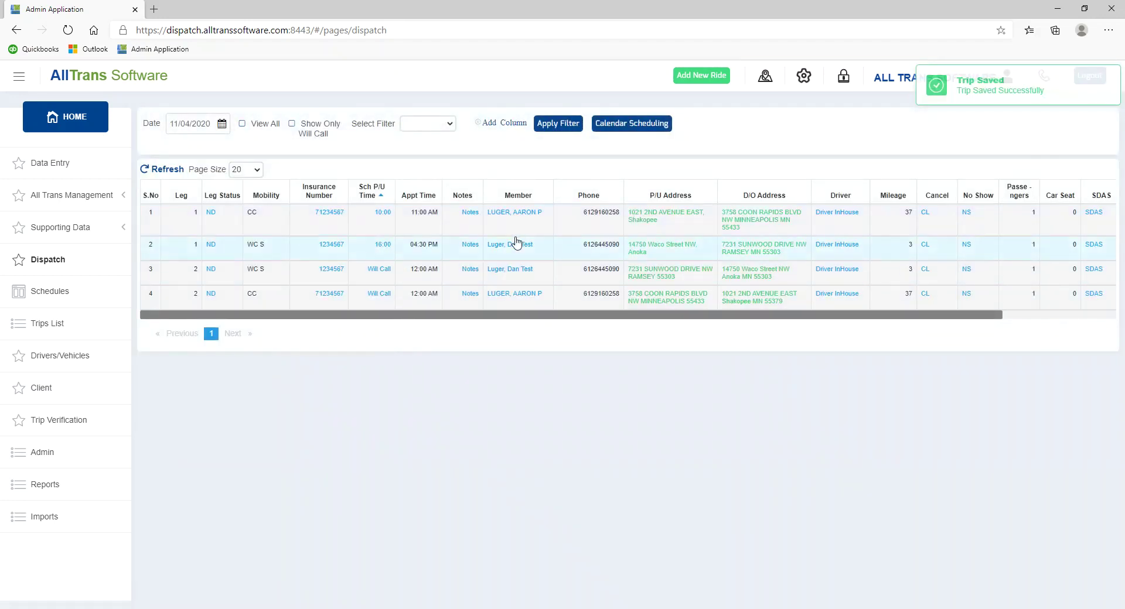
# - Show the 11/06/2020 trips, review the first trip's leg 1 without saving, and return to Dispatch
pyautogui.click(222, 124)
pyautogui.click(260, 196)
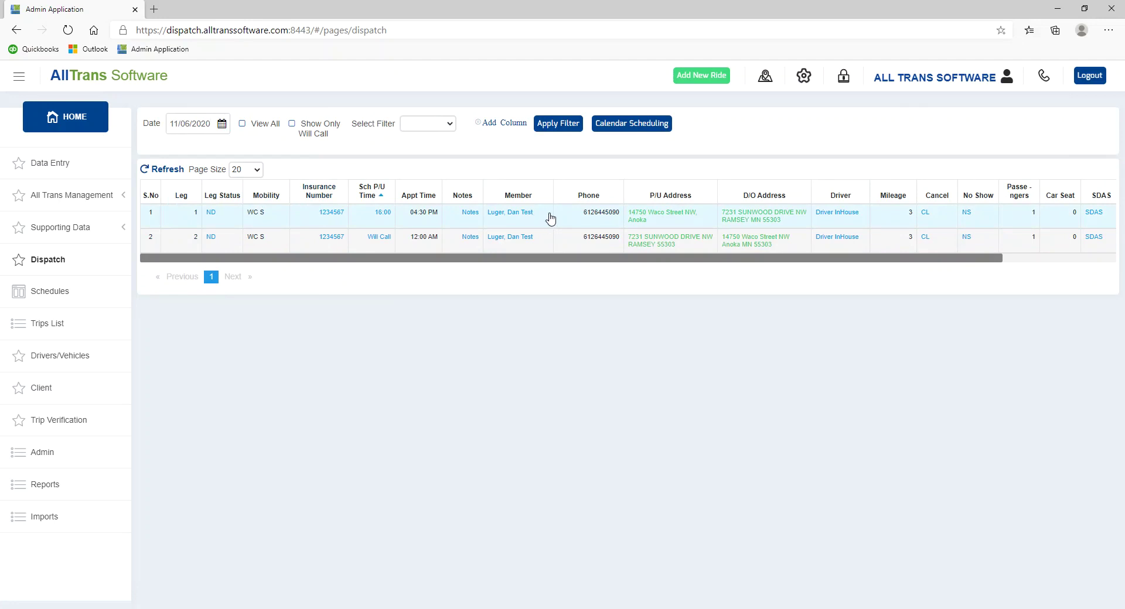
pyautogui.click(321, 214)
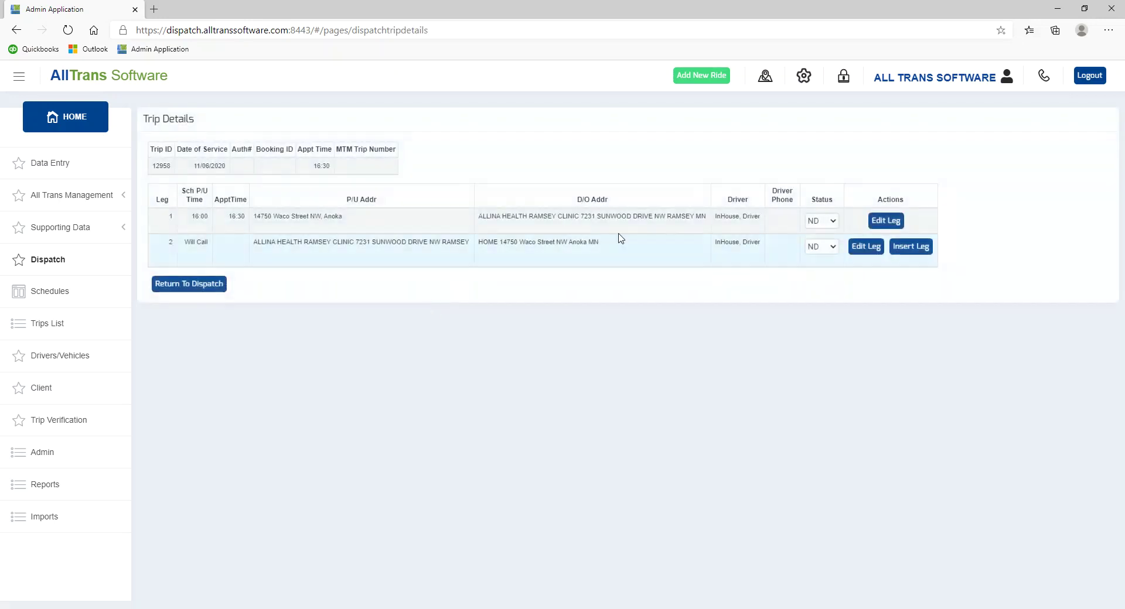
pyautogui.click(883, 223)
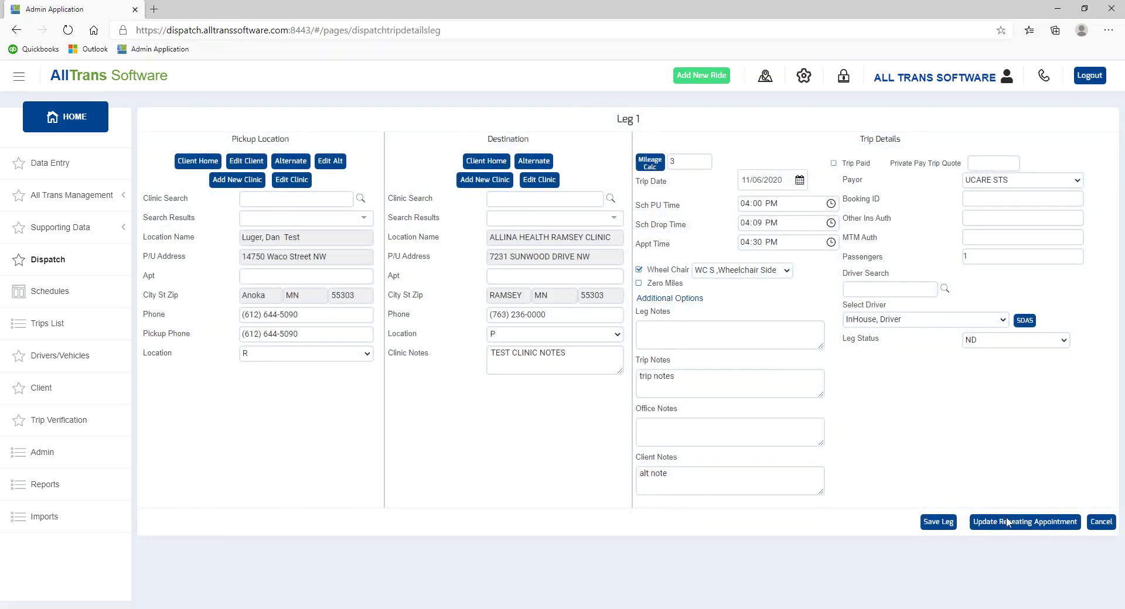
pyautogui.click(1092, 522)
pyautogui.click(218, 287)
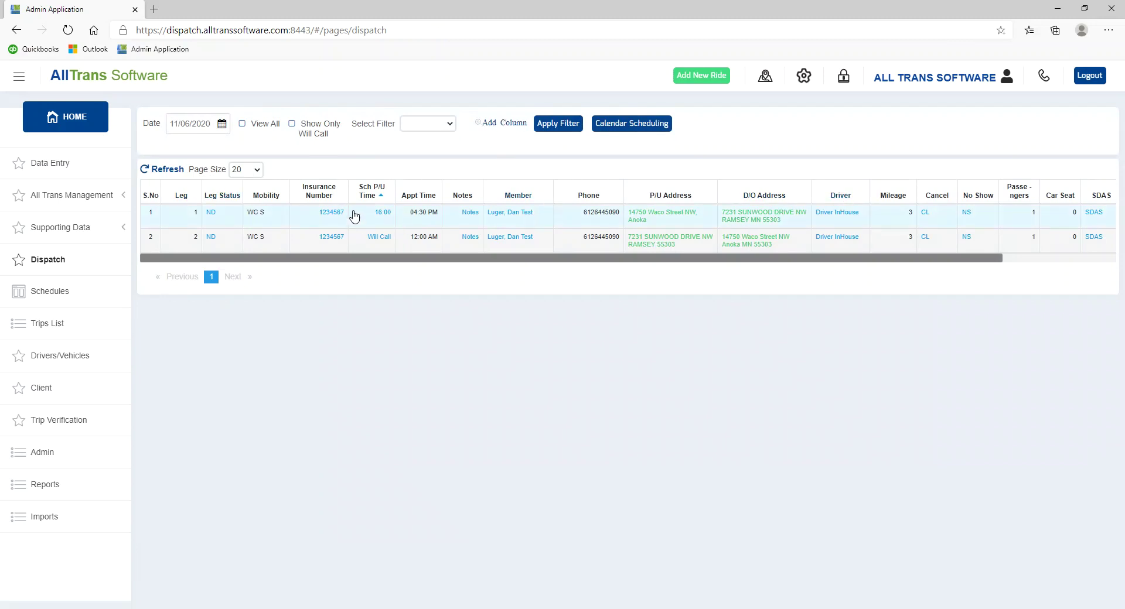
# - Hide the Signature column in the dispatch trip table
pyautogui.click(1052, 259)
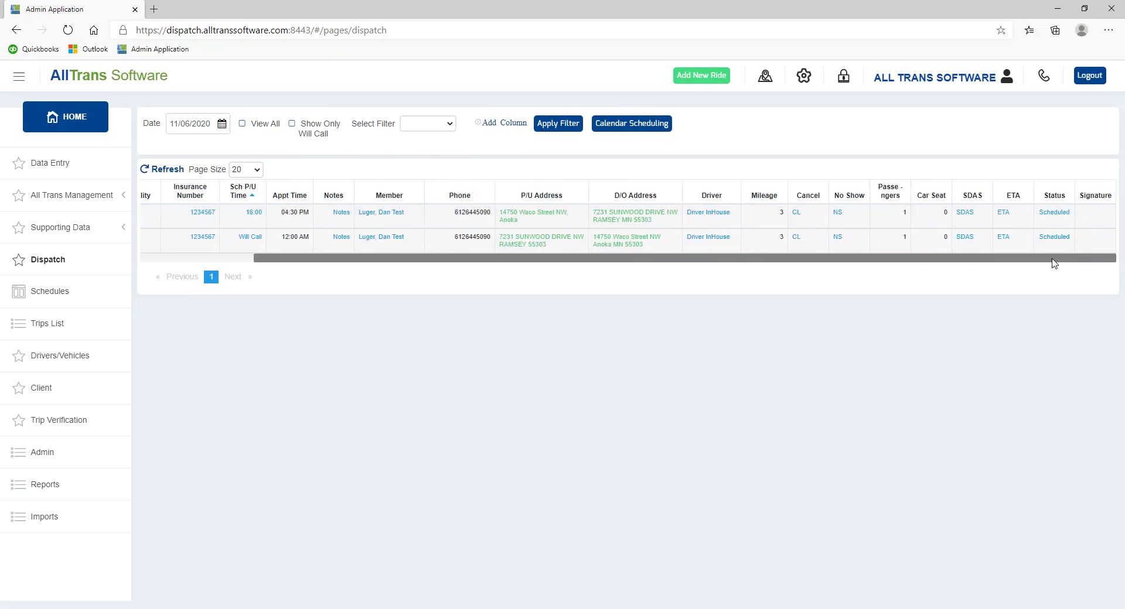
pyautogui.moveTo(1051, 259); pyautogui.dragTo(839, 266)
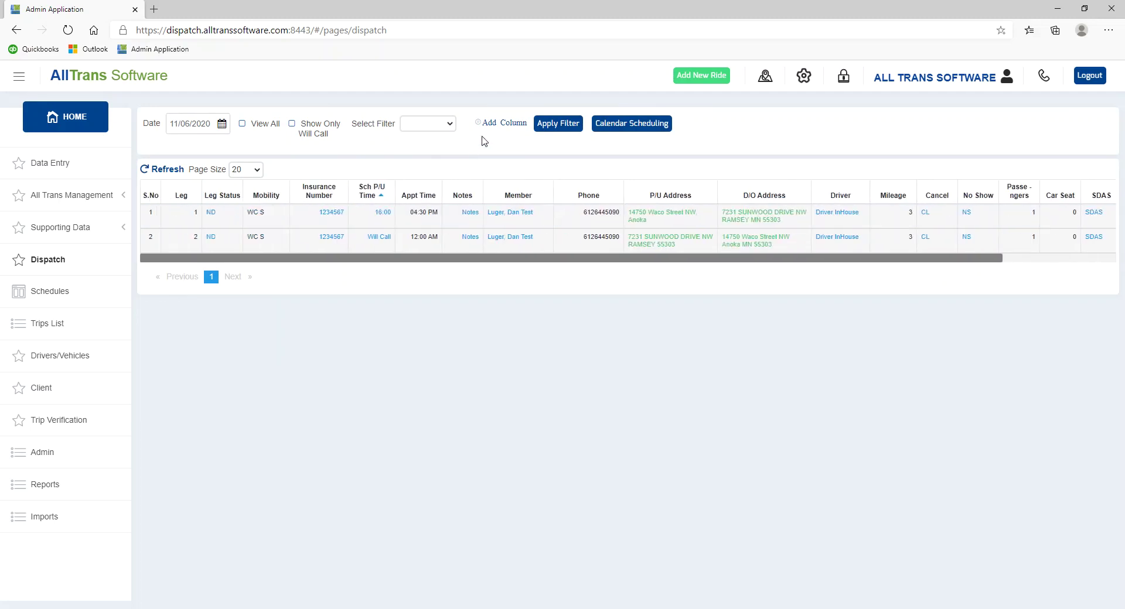
pyautogui.click(506, 125)
pyautogui.scroll(-1, 527, 328)
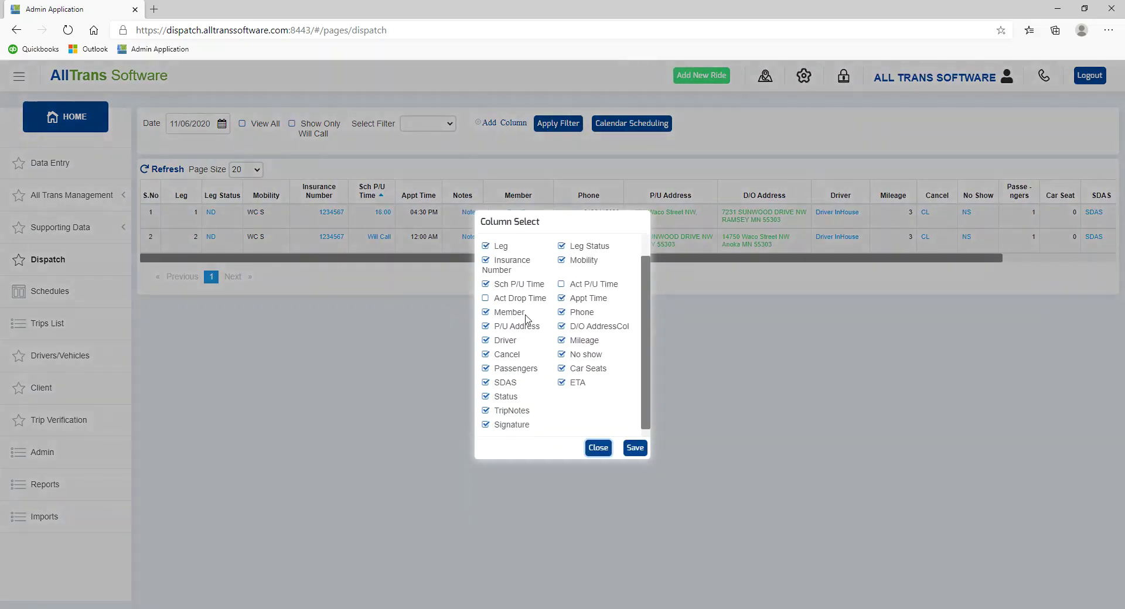
pyautogui.click(504, 419)
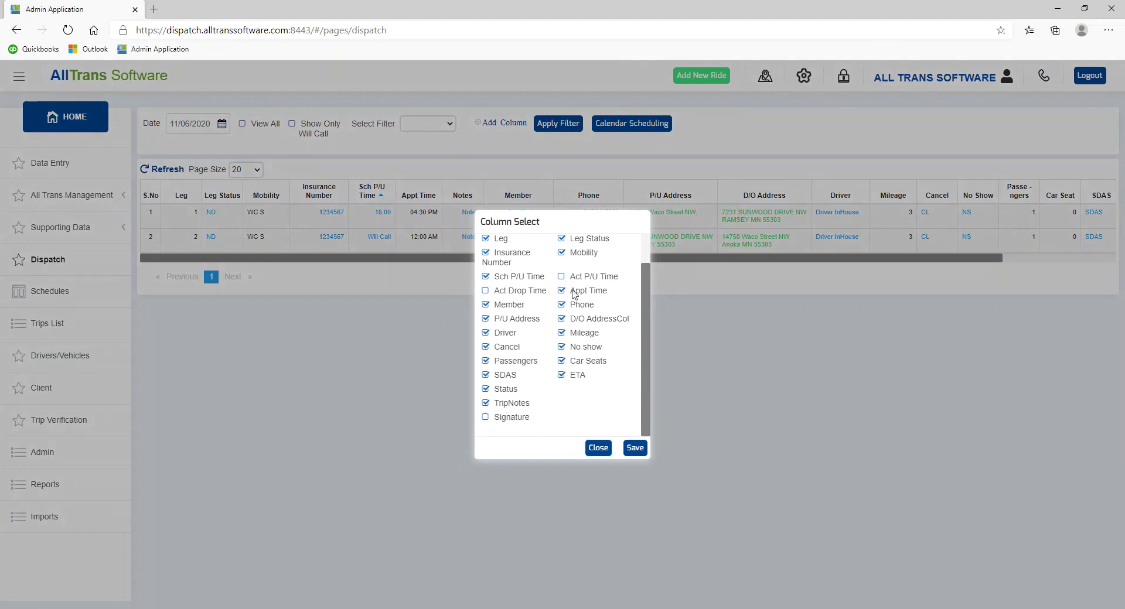
pyautogui.click(634, 448)
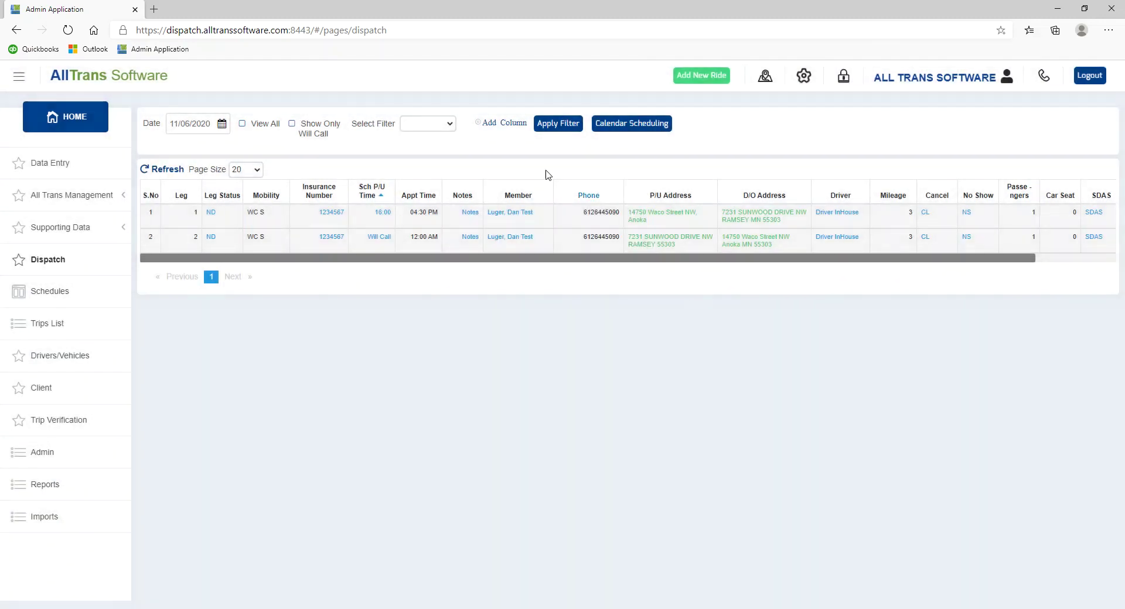
# - Filter the dispatch trips by a client
pyautogui.click(441, 130)
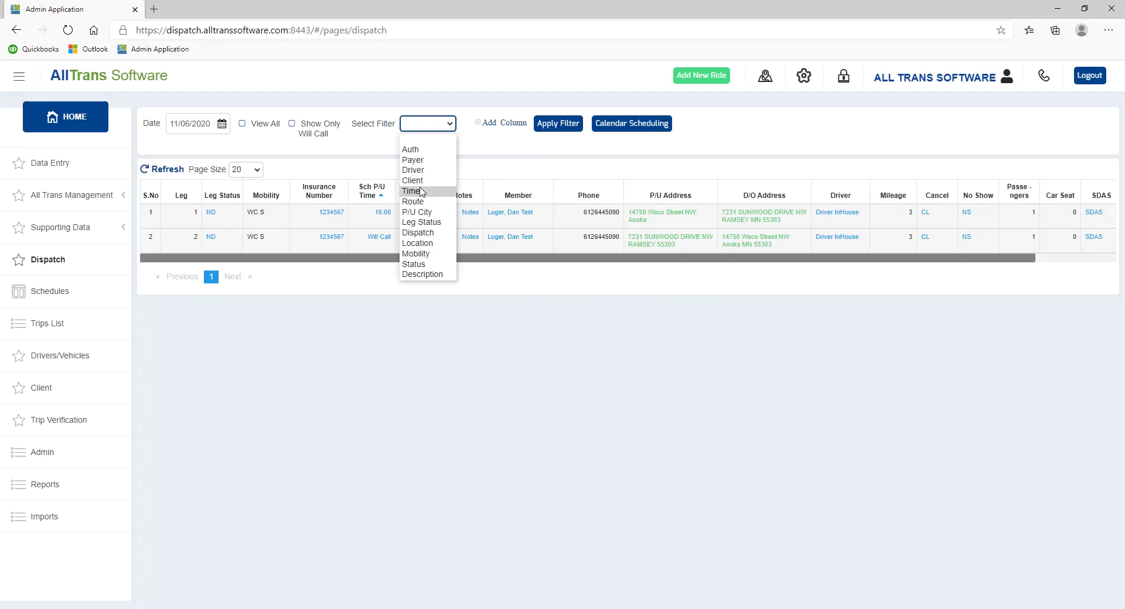
pyautogui.click(423, 183)
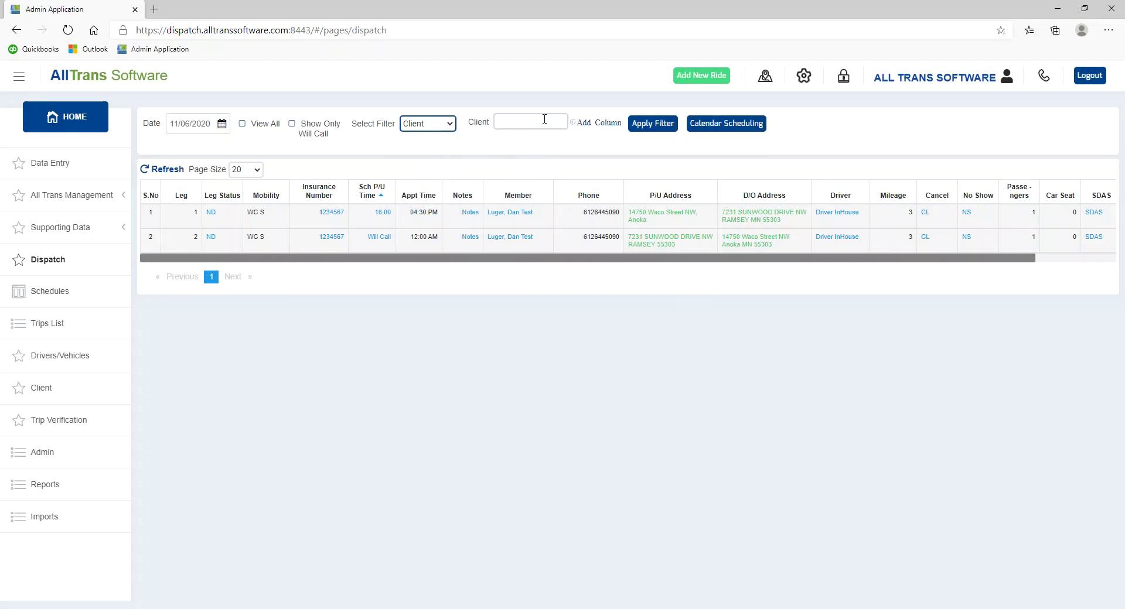
pyautogui.click(538, 120)
pyautogui.click(661, 130)
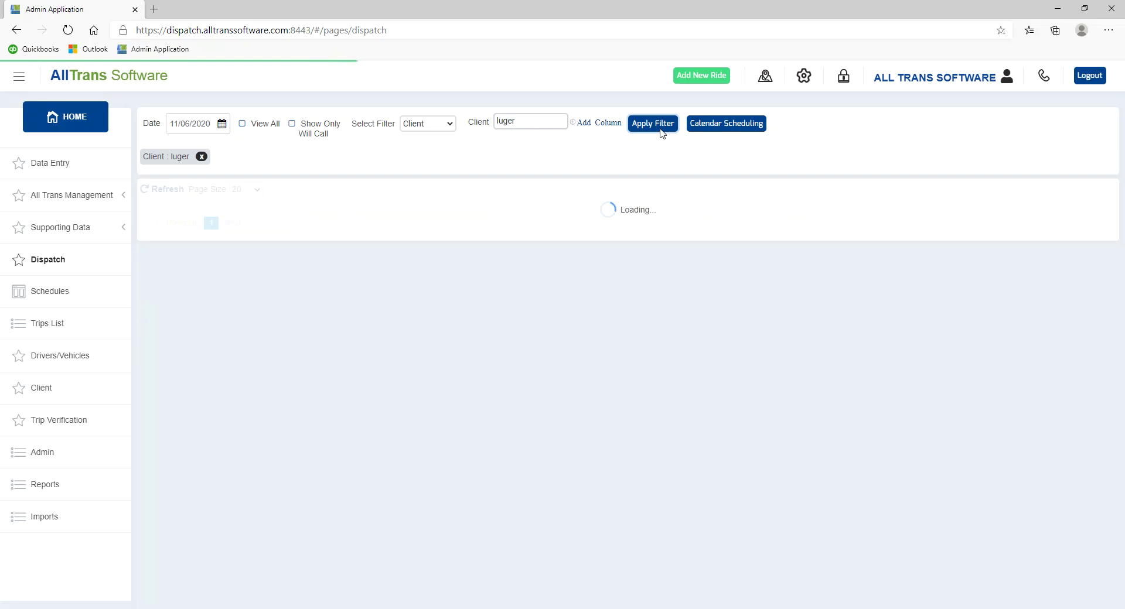
# - Filter by payer UCARE STS, then remove both the payer and client filters
pyautogui.click(426, 123)
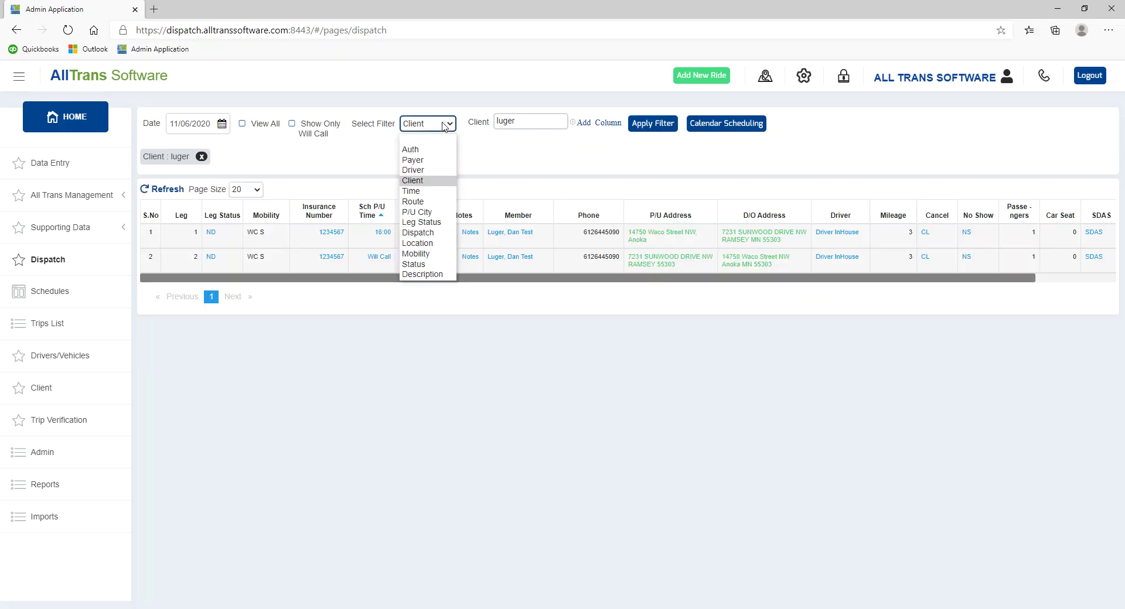
pyautogui.click(424, 159)
pyautogui.click(534, 122)
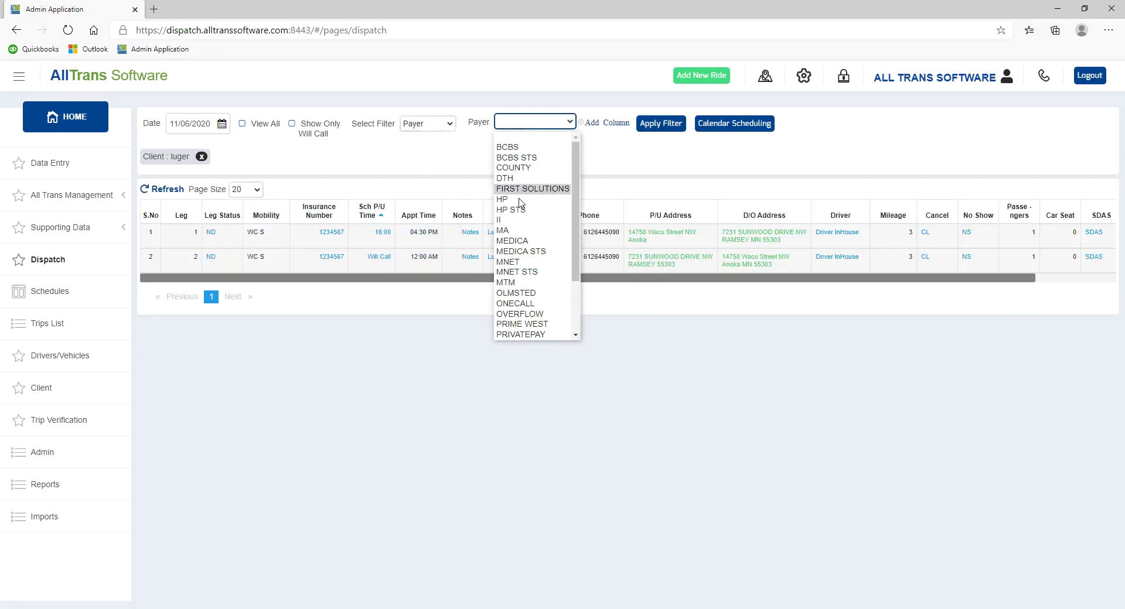
pyautogui.scroll(-2, 540, 267)
pyautogui.click(519, 314)
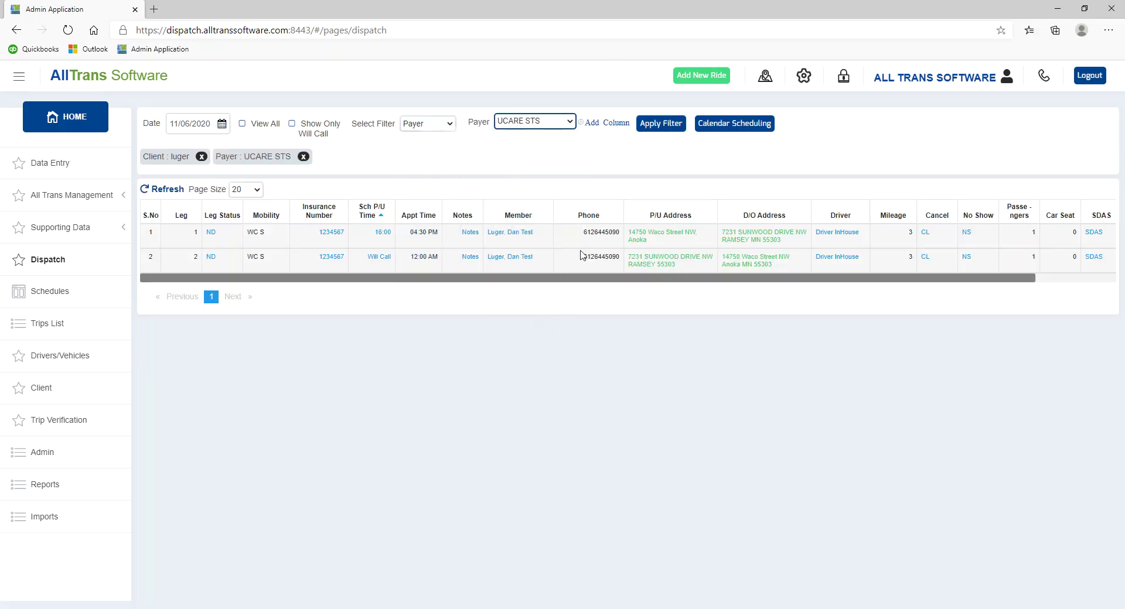
pyautogui.click(657, 123)
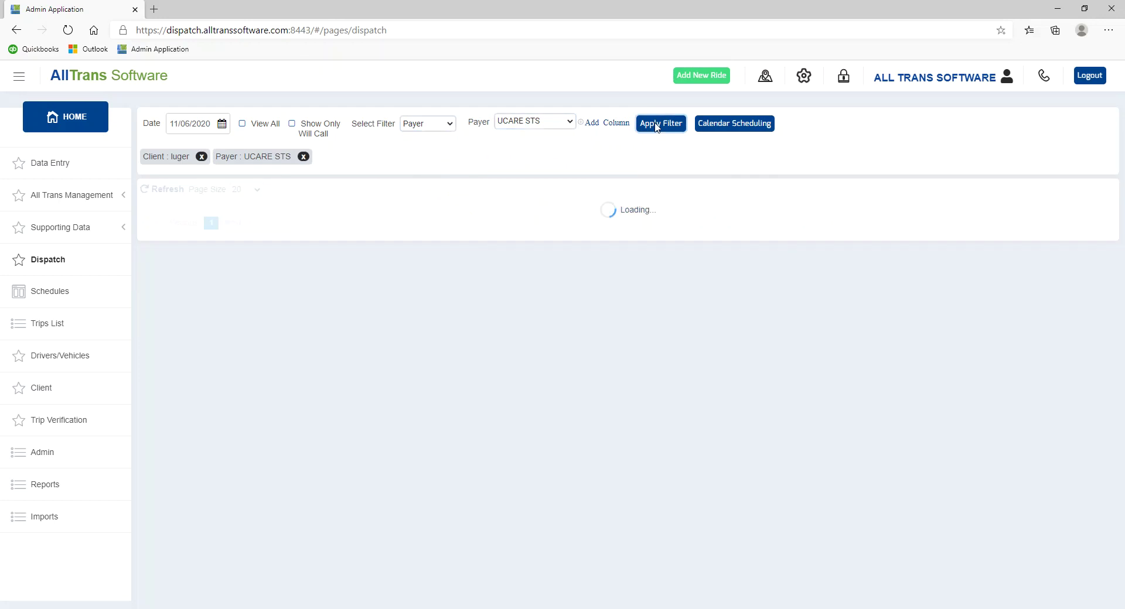
pyautogui.click(303, 157)
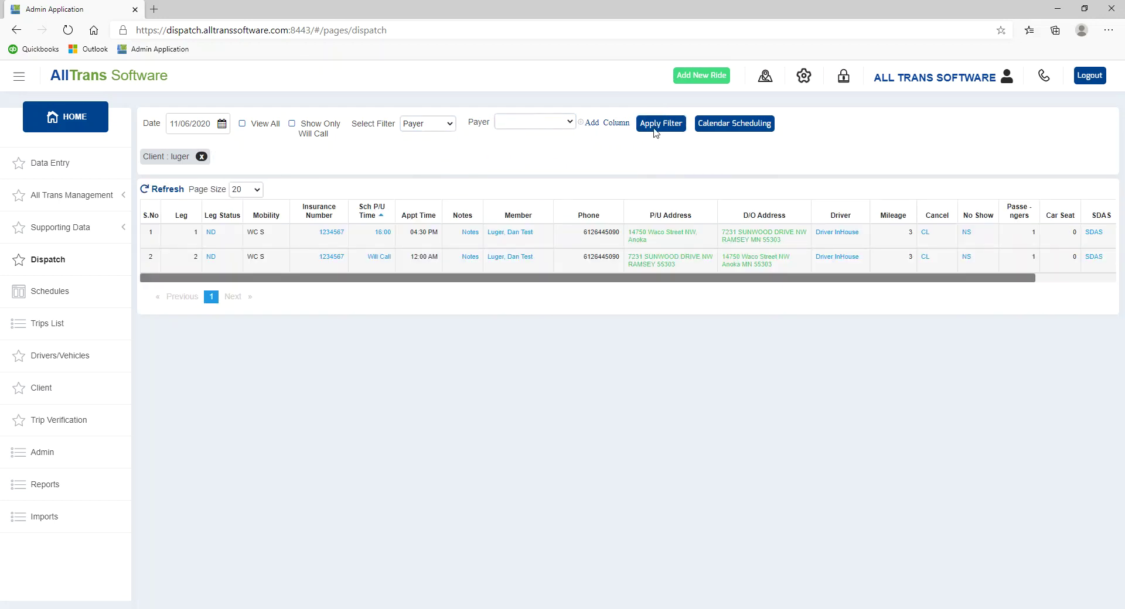
pyautogui.click(201, 157)
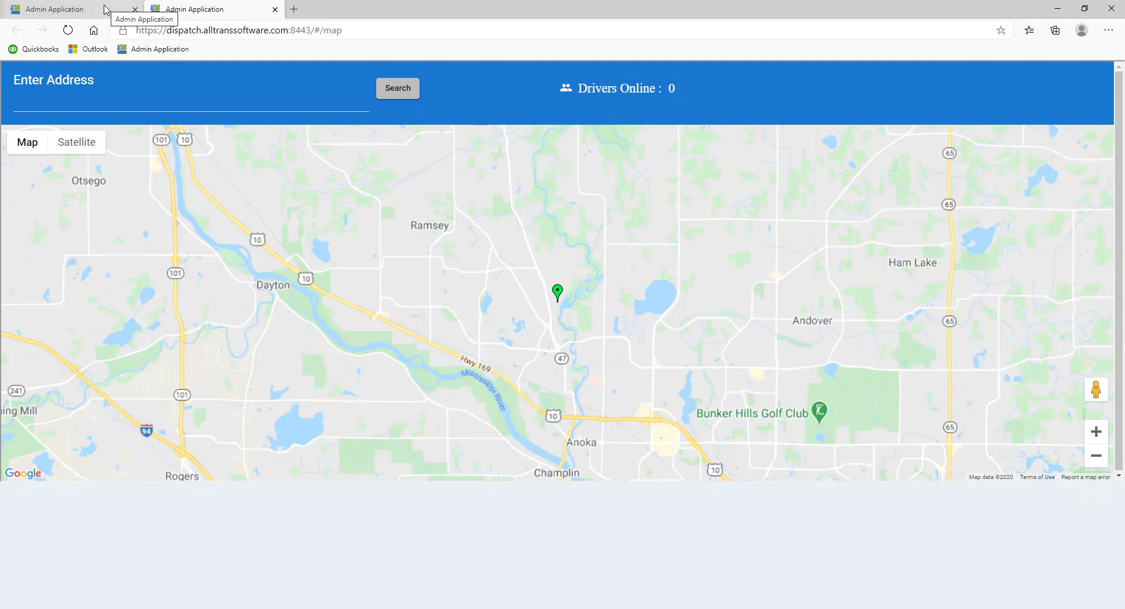
# - Switch back to the browser tab holding the Dispatch page
pyautogui.click(105, 10)
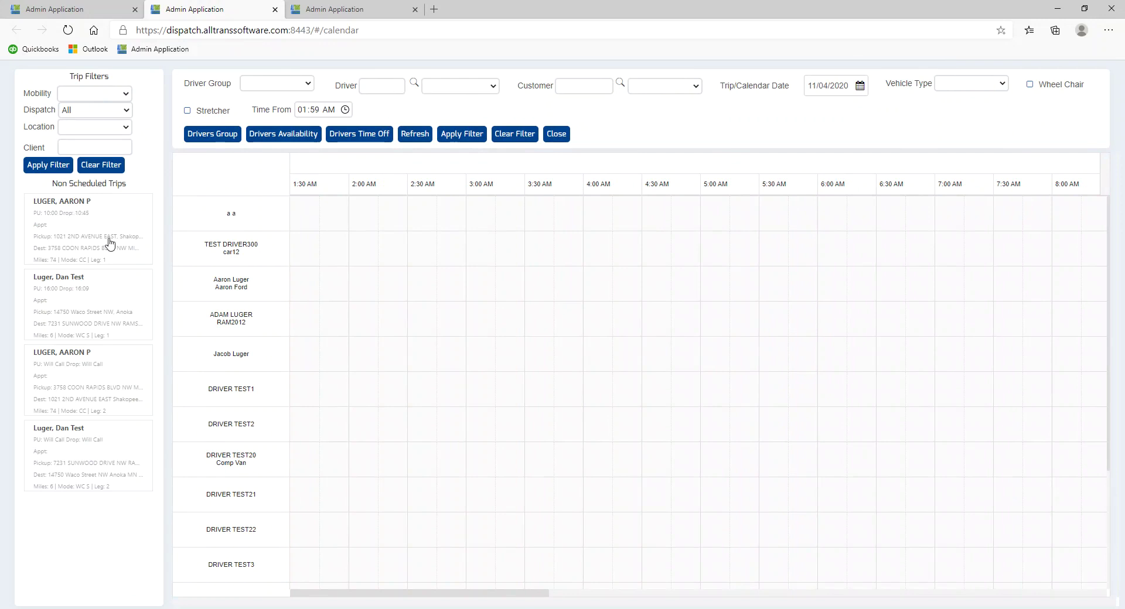
pyautogui.click(117, 98)
pyautogui.click(117, 100)
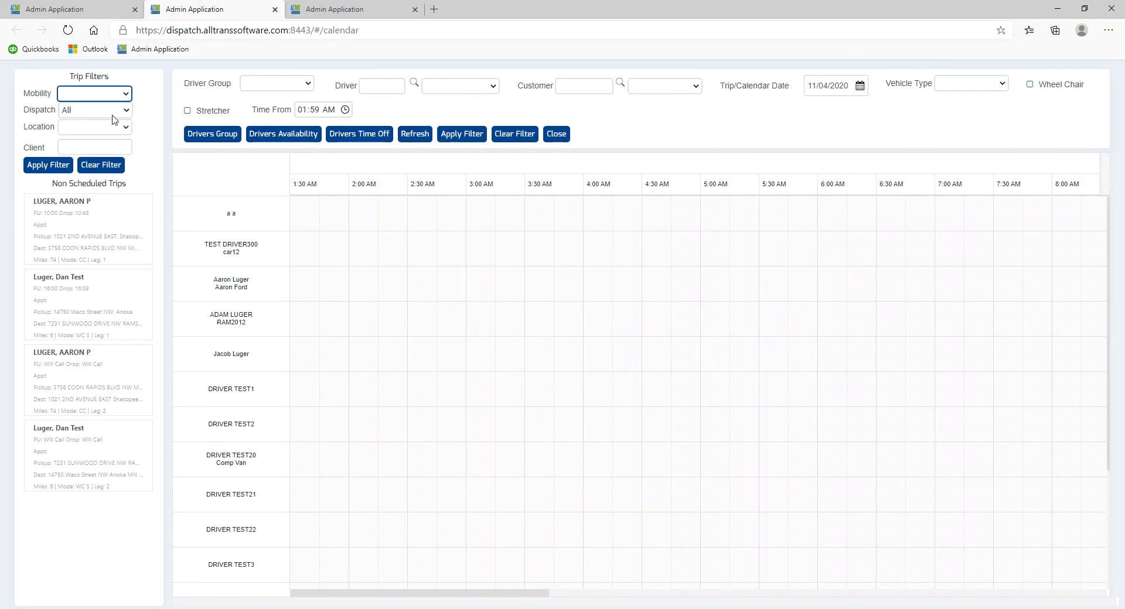
pyautogui.click(108, 136)
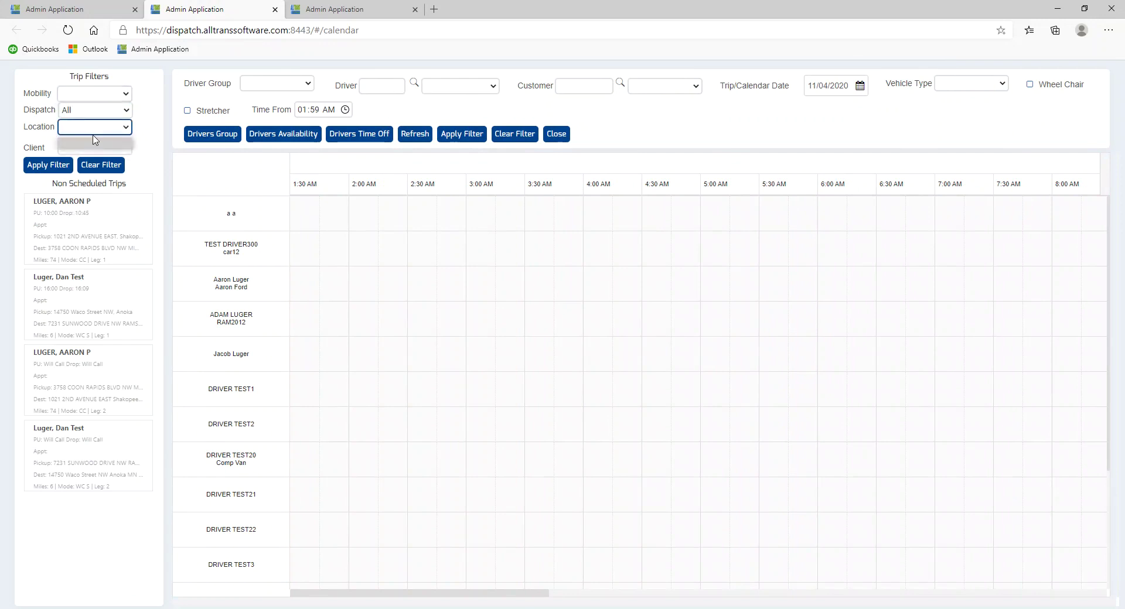
pyautogui.click(97, 127)
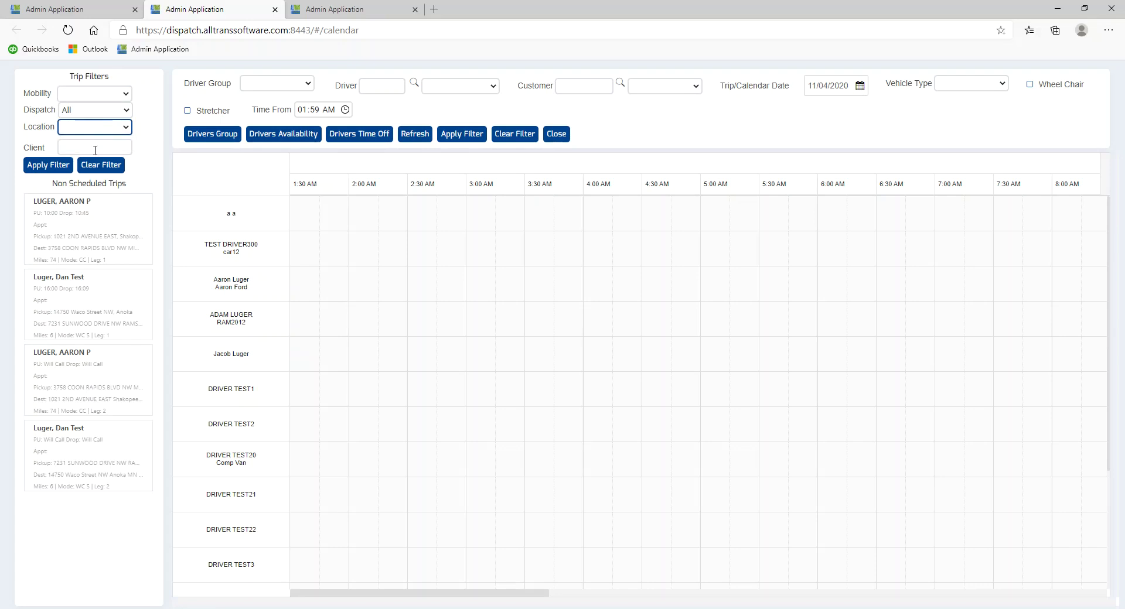
pyautogui.click(95, 150)
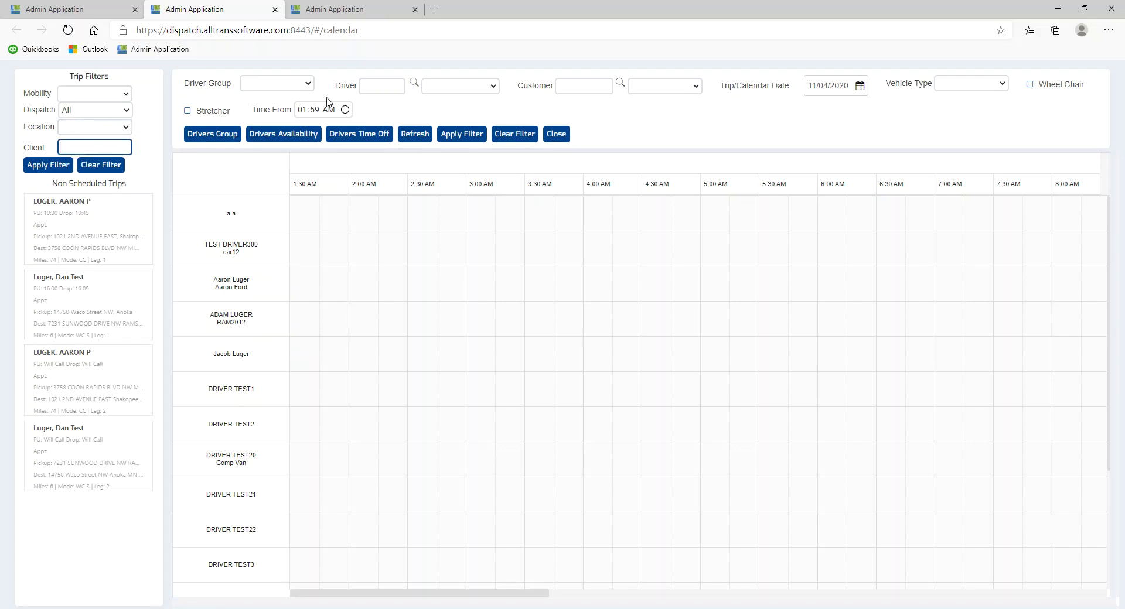
pyautogui.click(309, 85)
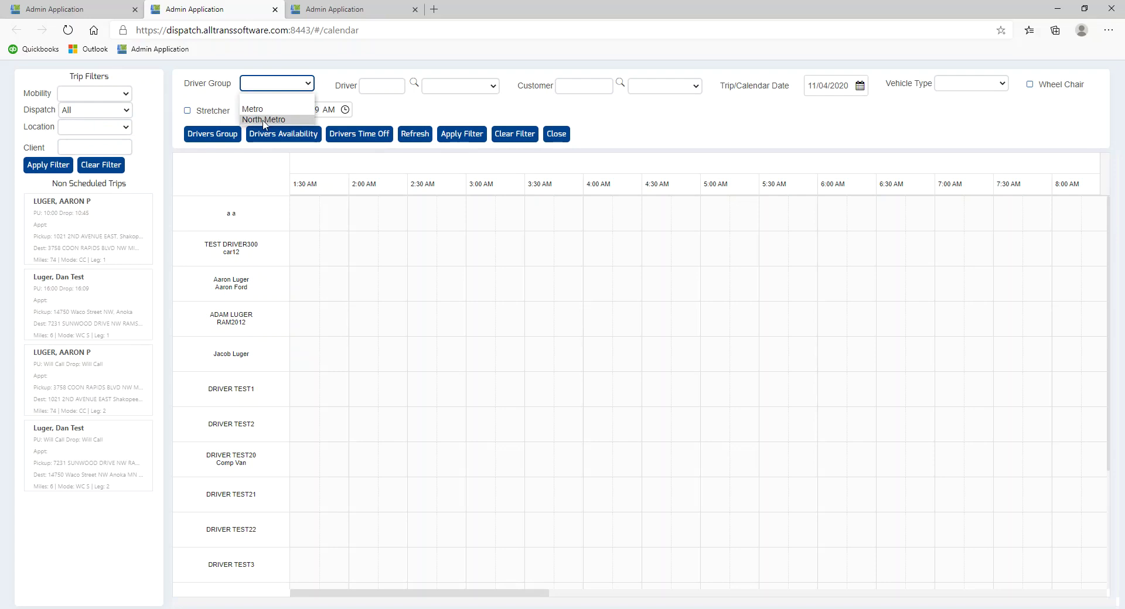
# - Review the driver groups manager and one driver's availability settings, closing both
pyautogui.click(212, 137)
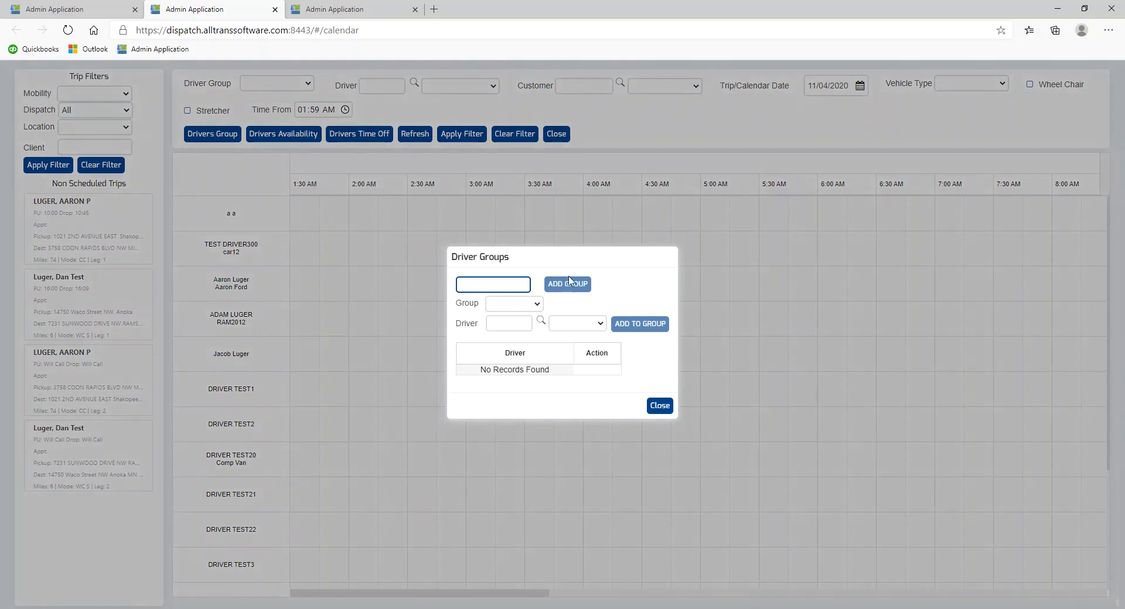
pyautogui.click(671, 409)
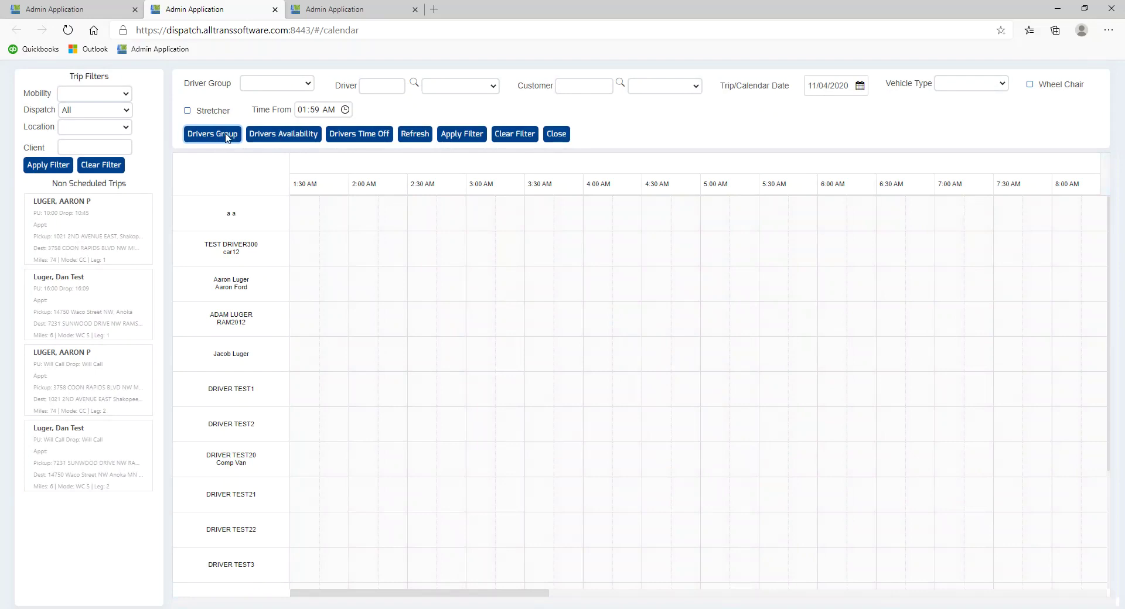
pyautogui.click(300, 135)
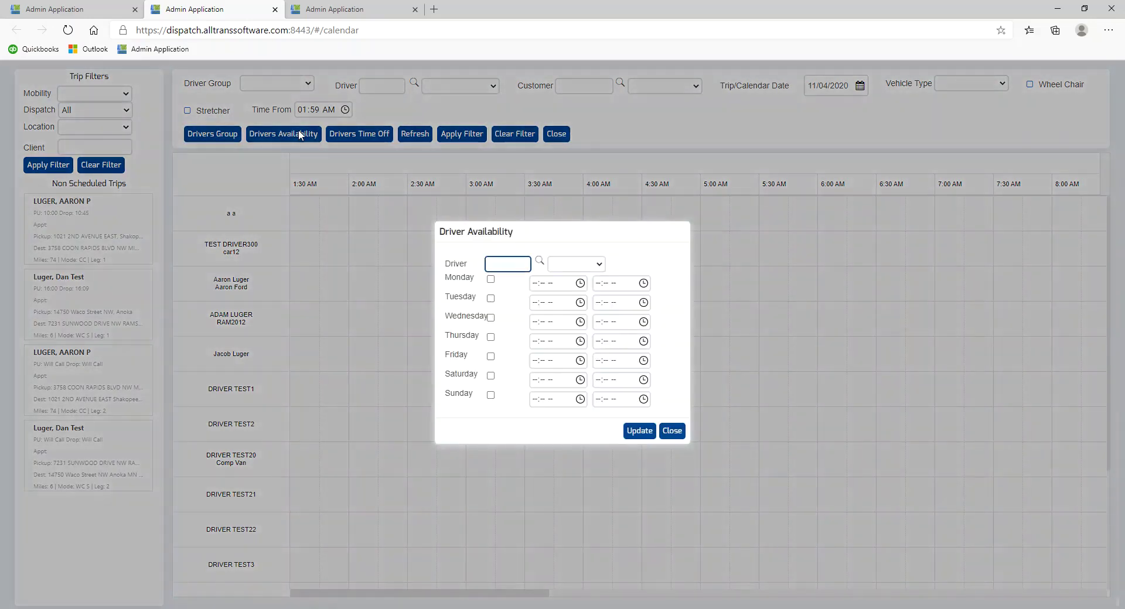
pyautogui.click(571, 263)
pyautogui.click(575, 301)
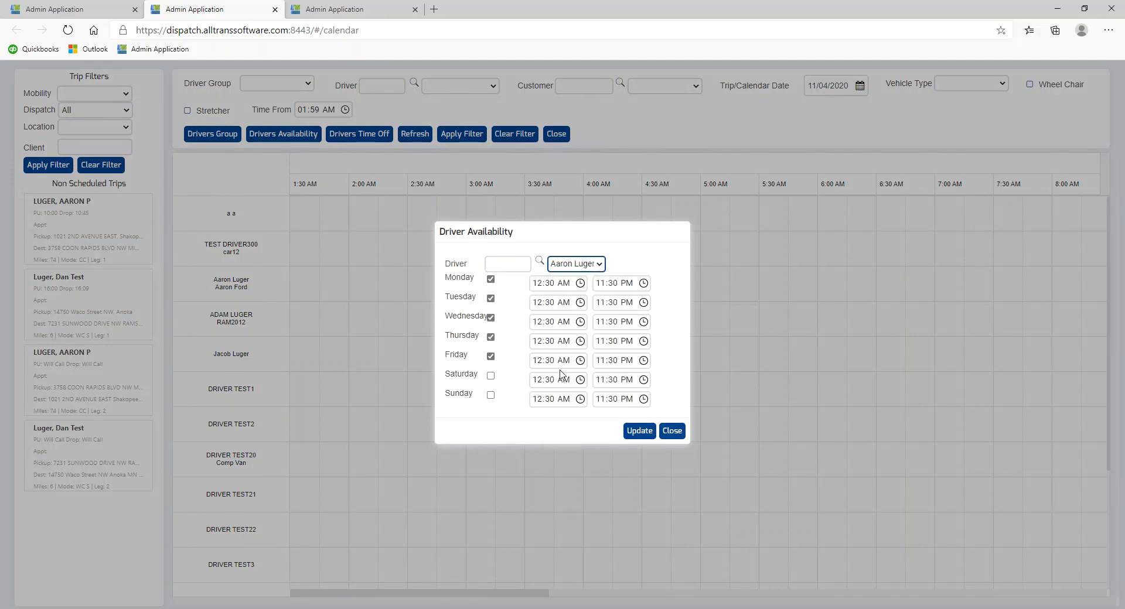
pyautogui.click(672, 433)
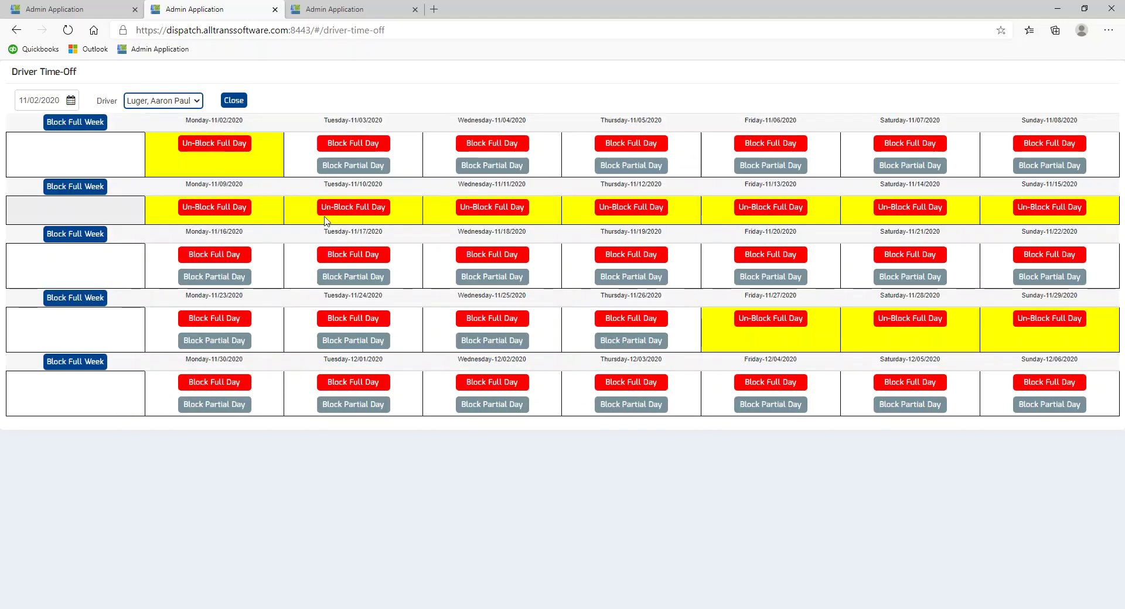
# - Unblock Monday 11/09 in the driver's time-off, leaving 11/16 unblocked, and return to the calendar
pyautogui.click(227, 254)
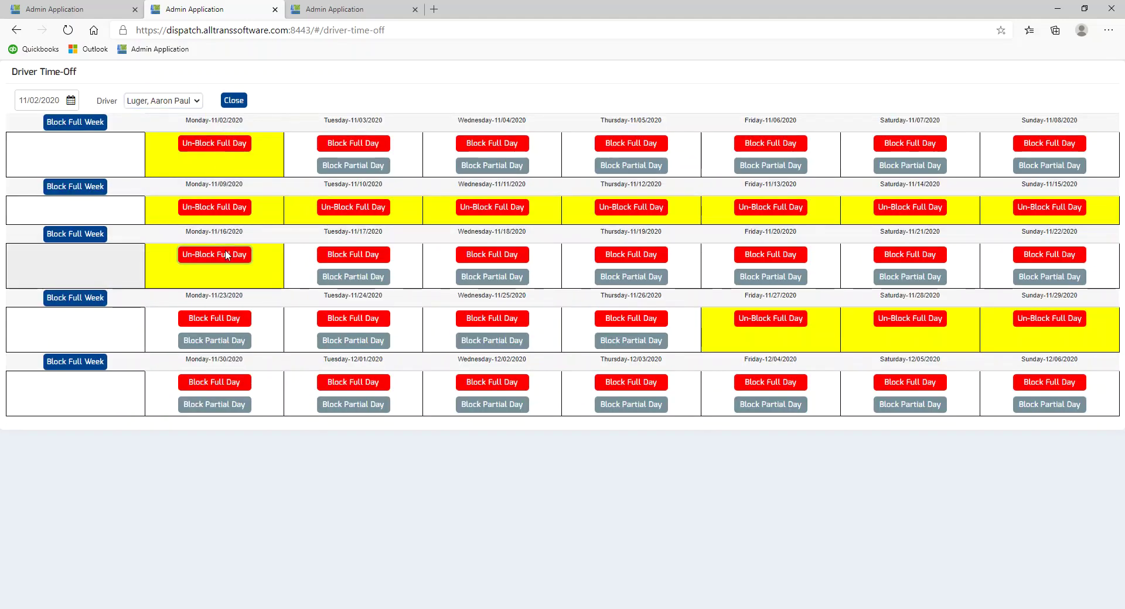
pyautogui.click(228, 255)
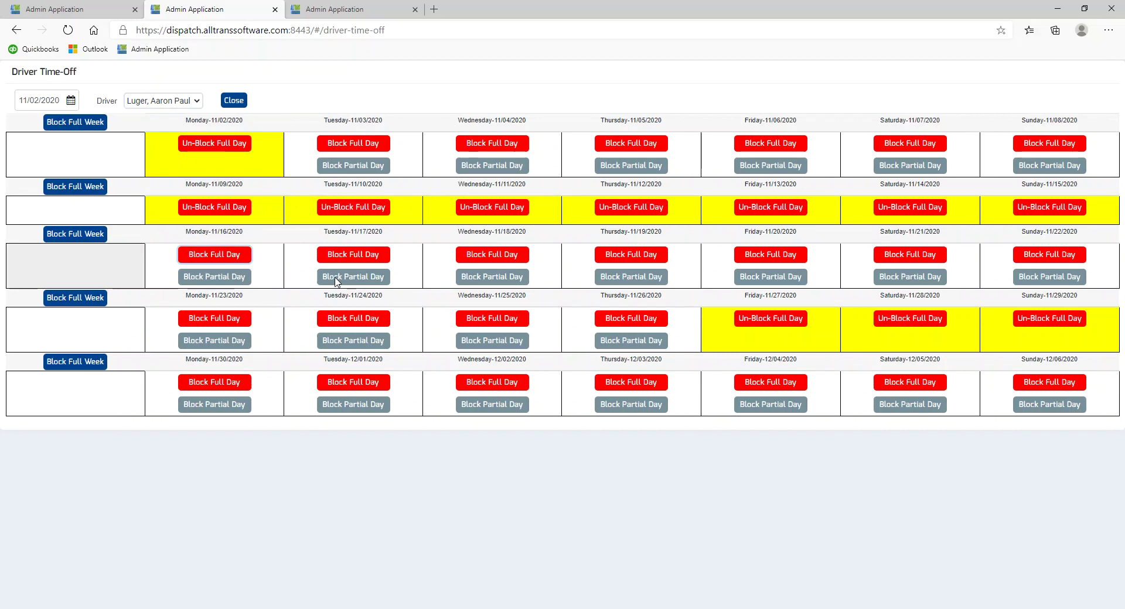
pyautogui.click(95, 187)
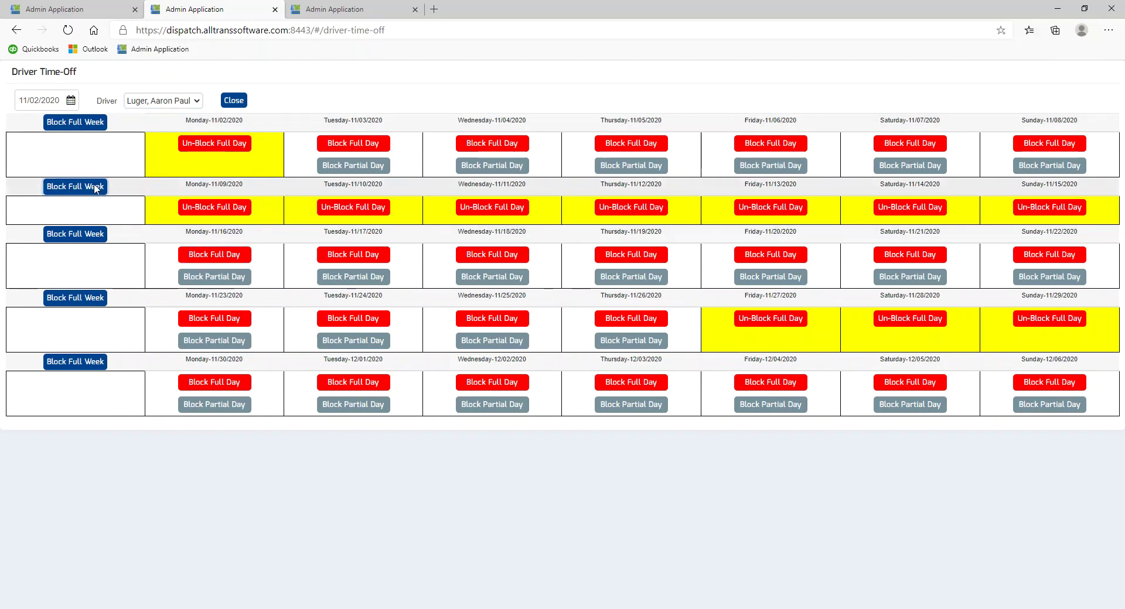
pyautogui.click(223, 208)
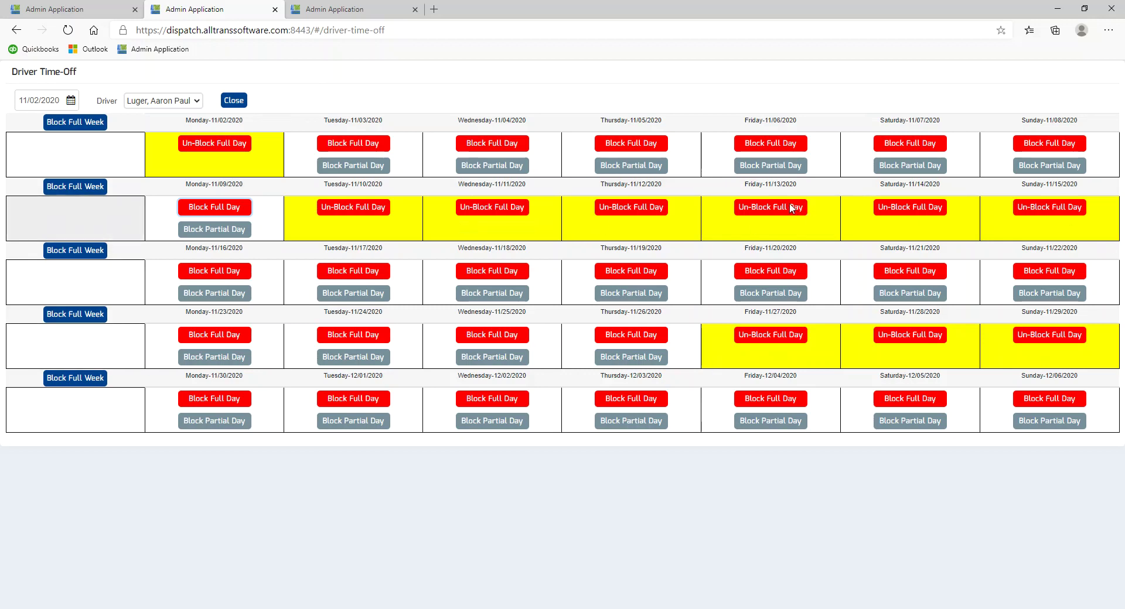
pyautogui.click(237, 100)
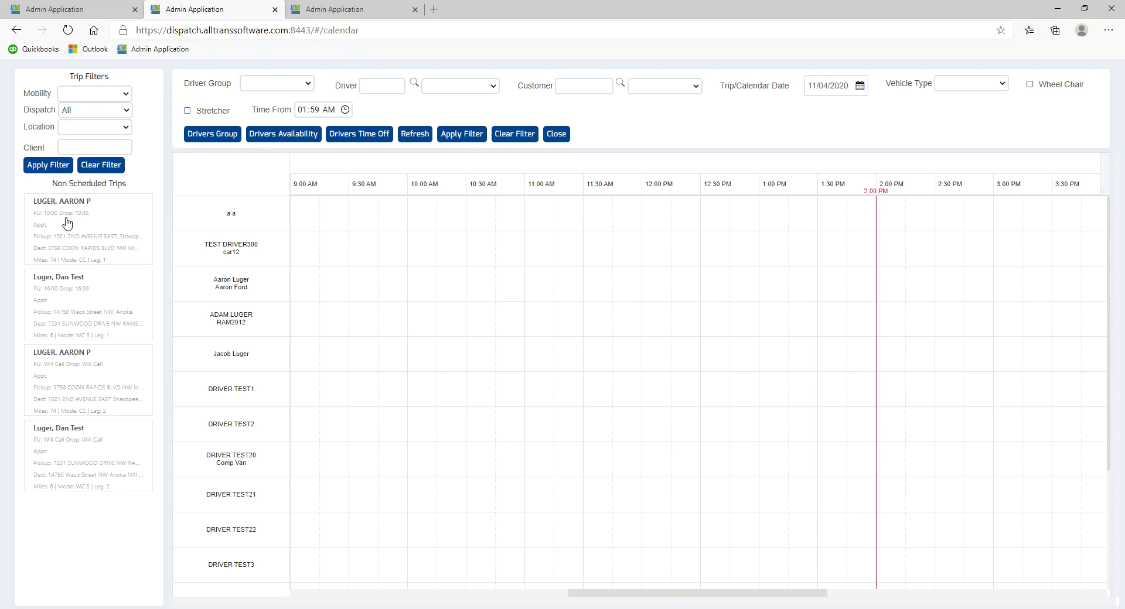
# - Schedule the 4:00 PM trip onto a driver row, check its details, then move it down one row
pyautogui.moveTo(71, 304); pyautogui.dragTo(343, 316)
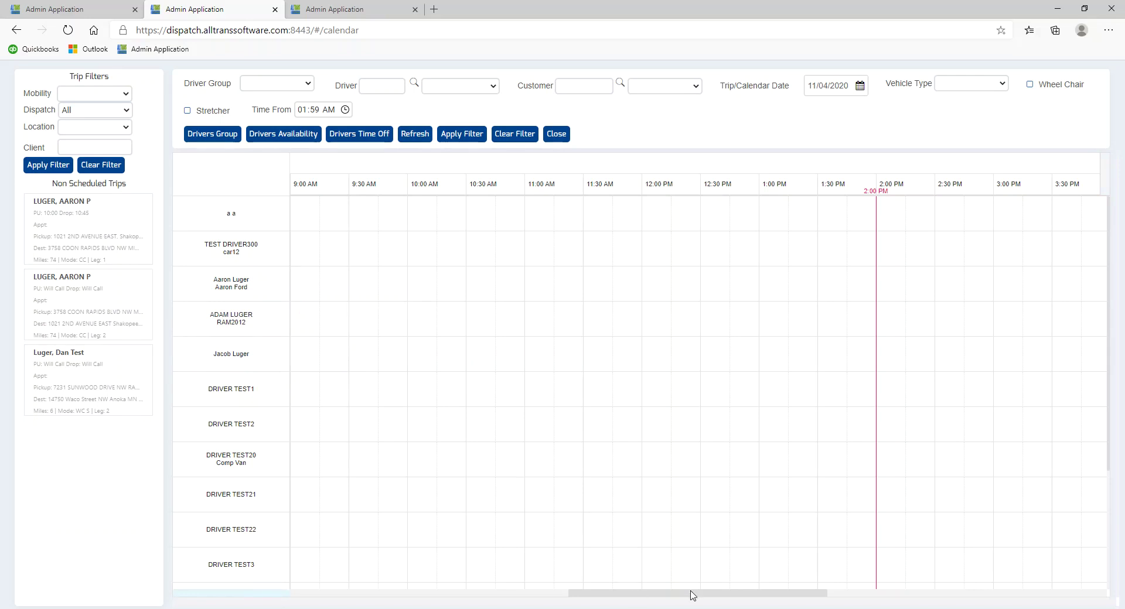
pyautogui.moveTo(693, 596); pyautogui.dragTo(785, 595)
pyautogui.moveTo(679, 313)
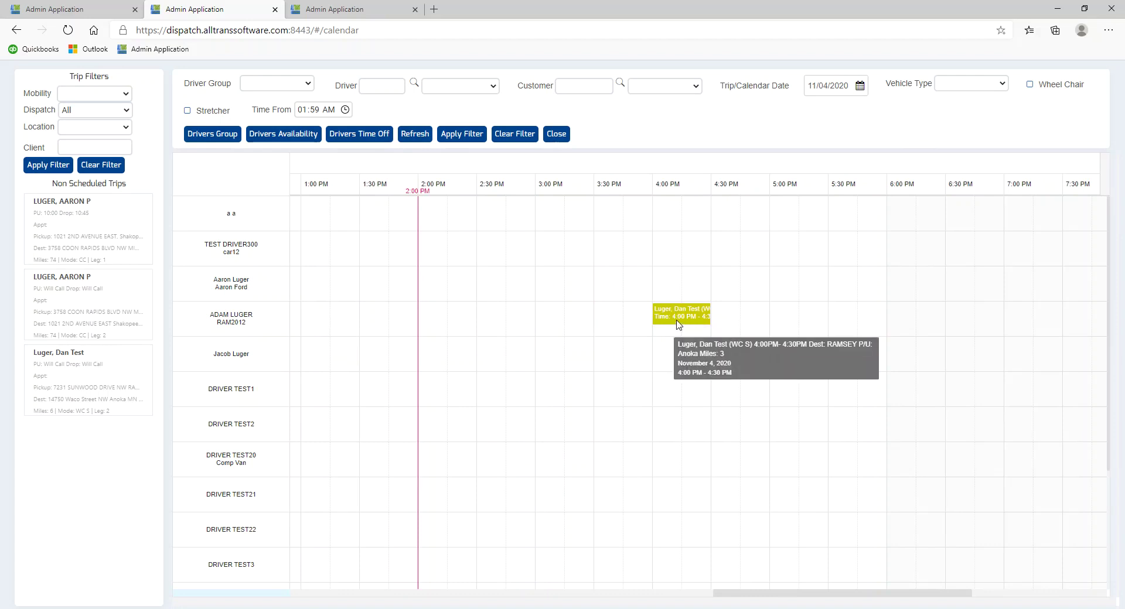
pyautogui.click(675, 316)
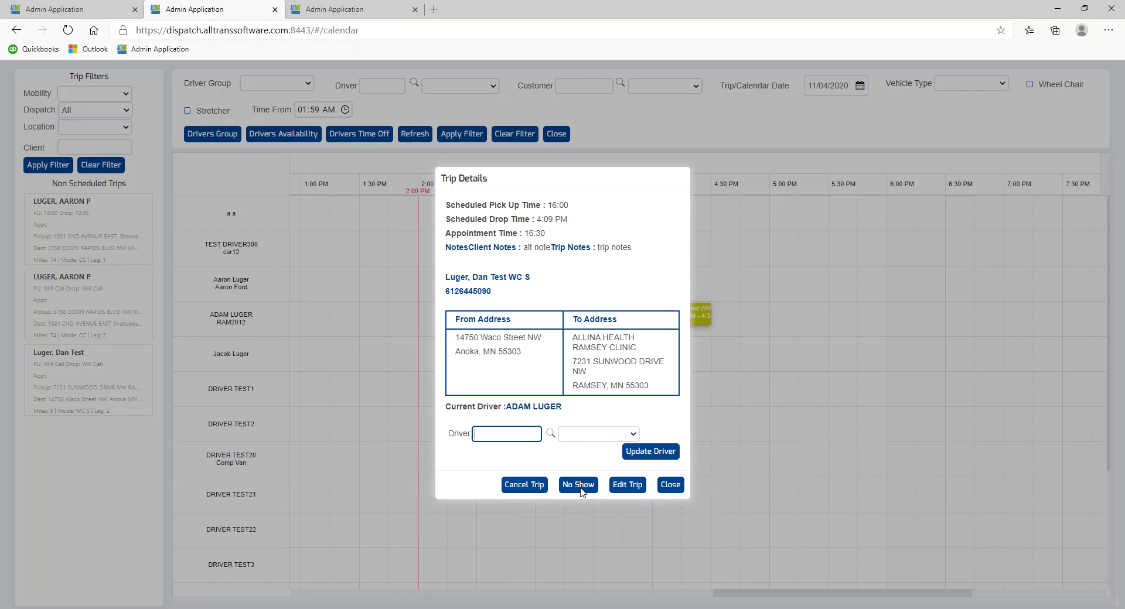
pyautogui.click(668, 485)
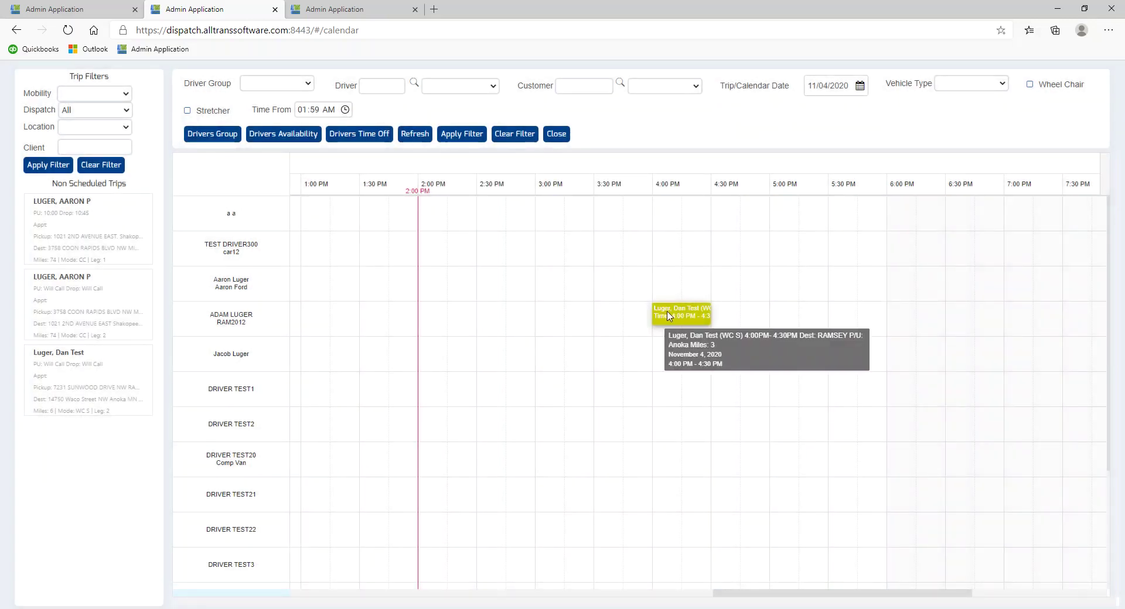
pyautogui.moveTo(668, 316); pyautogui.dragTo(692, 371)
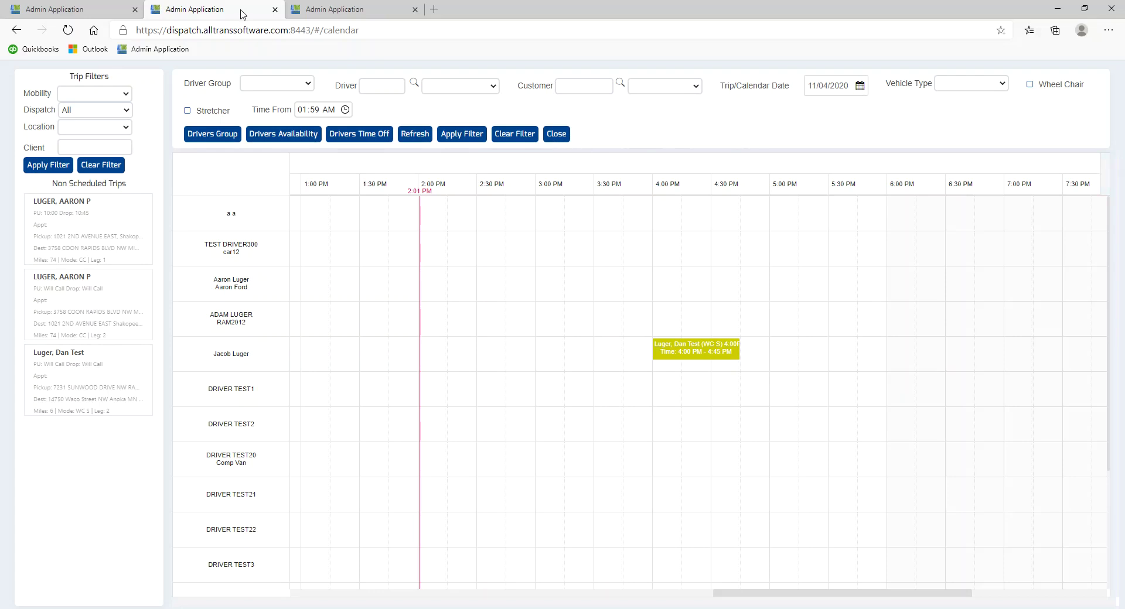
# - Close the scheduling calendar tab and the driver map tab
pyautogui.click(275, 9)
pyautogui.click(230, 9)
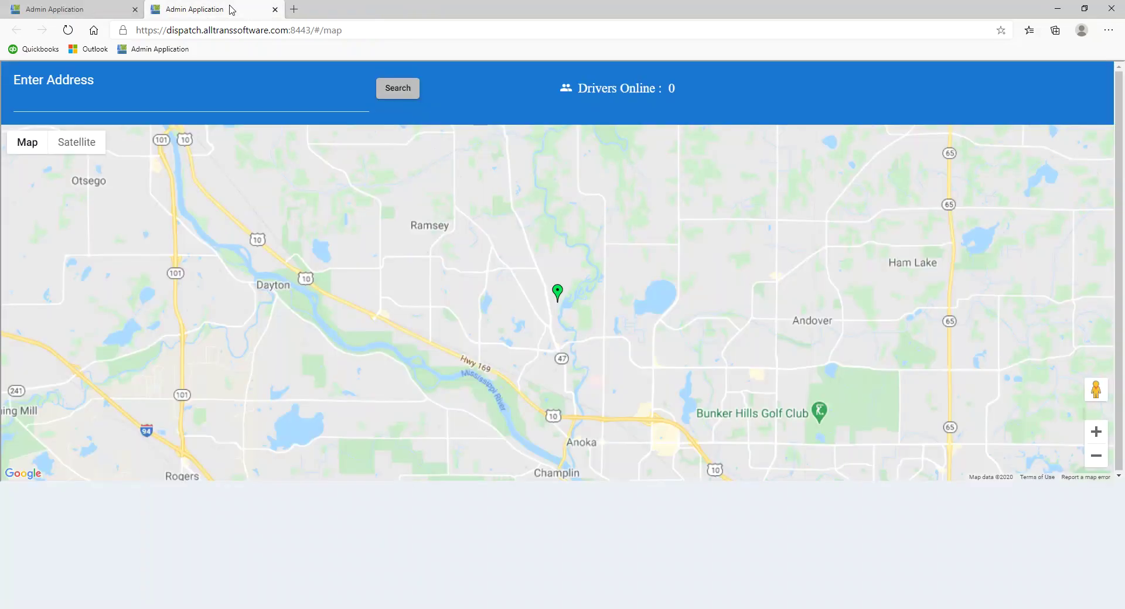
pyautogui.click(275, 9)
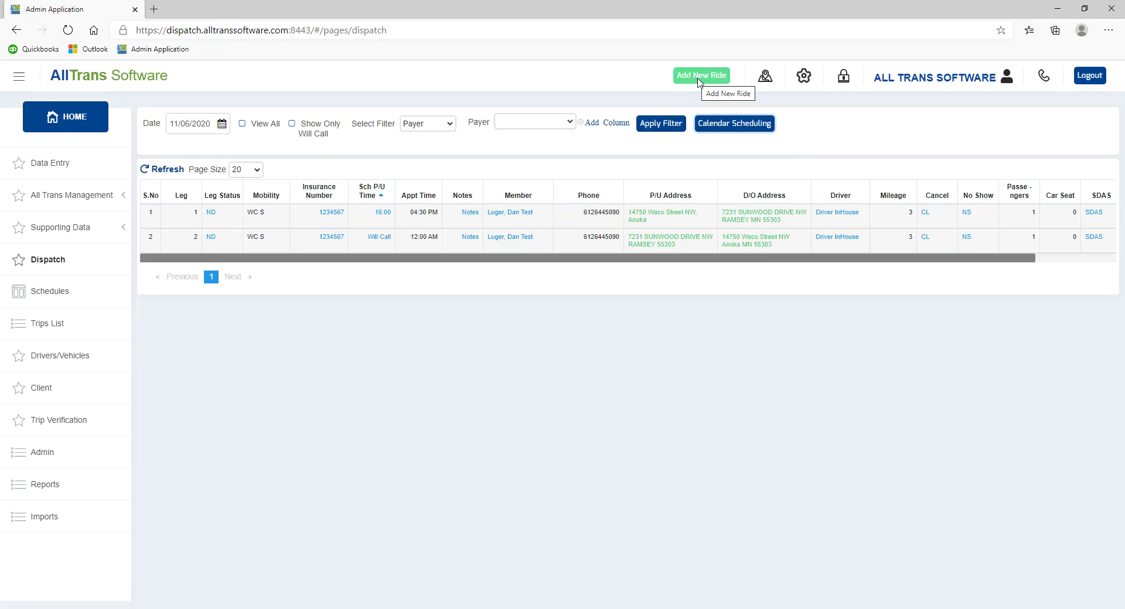
# - Go to the Import page and choose MTM as the import type
pyautogui.click(47, 516)
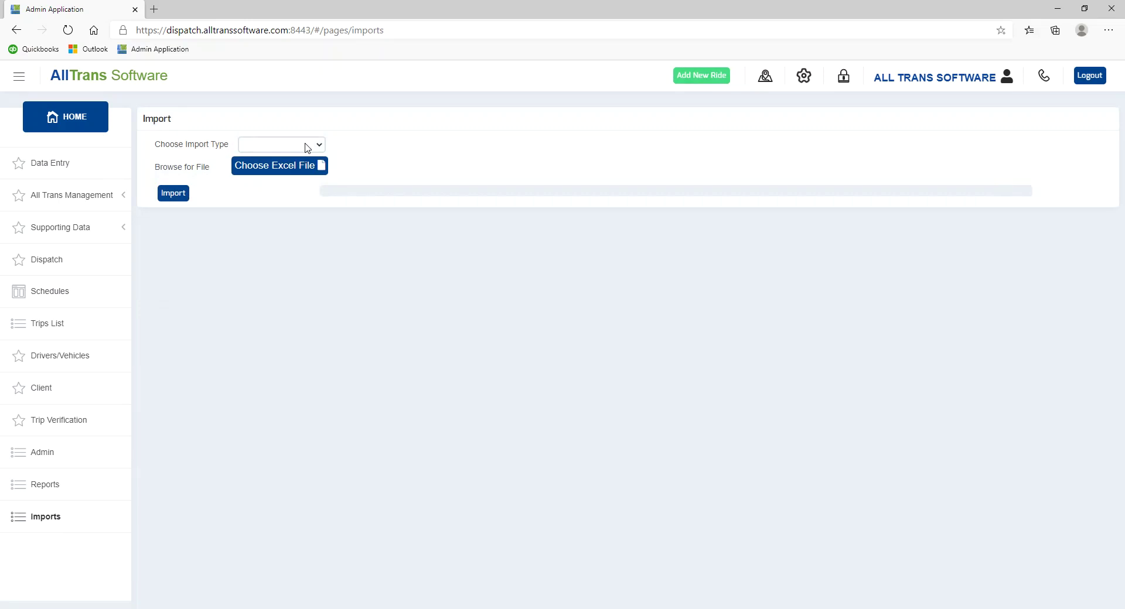
pyautogui.click(305, 147)
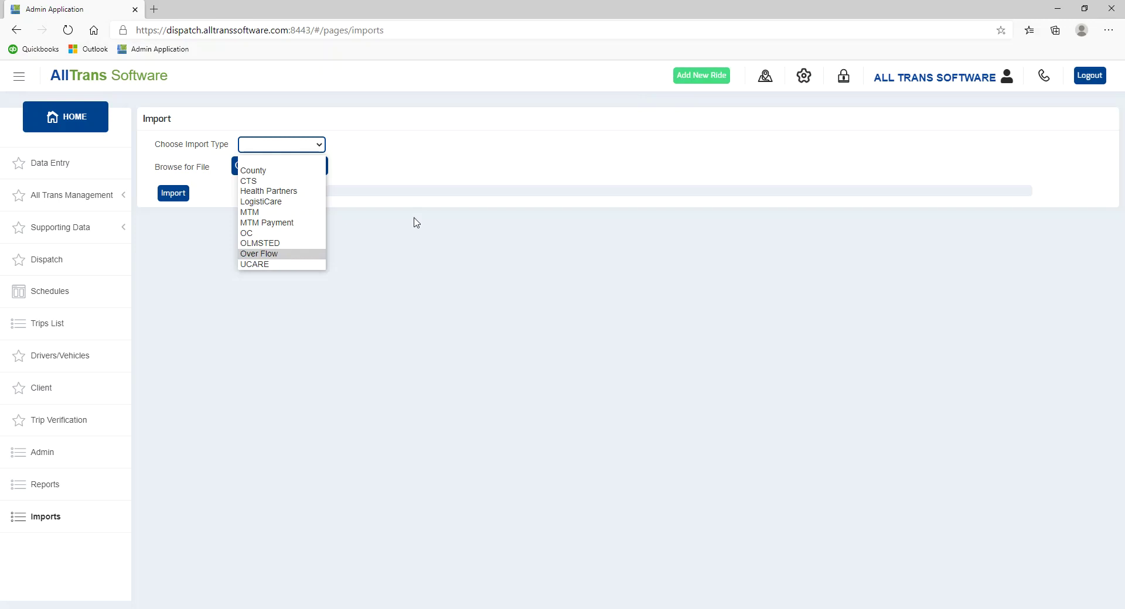
pyautogui.click(456, 175)
pyautogui.click(315, 150)
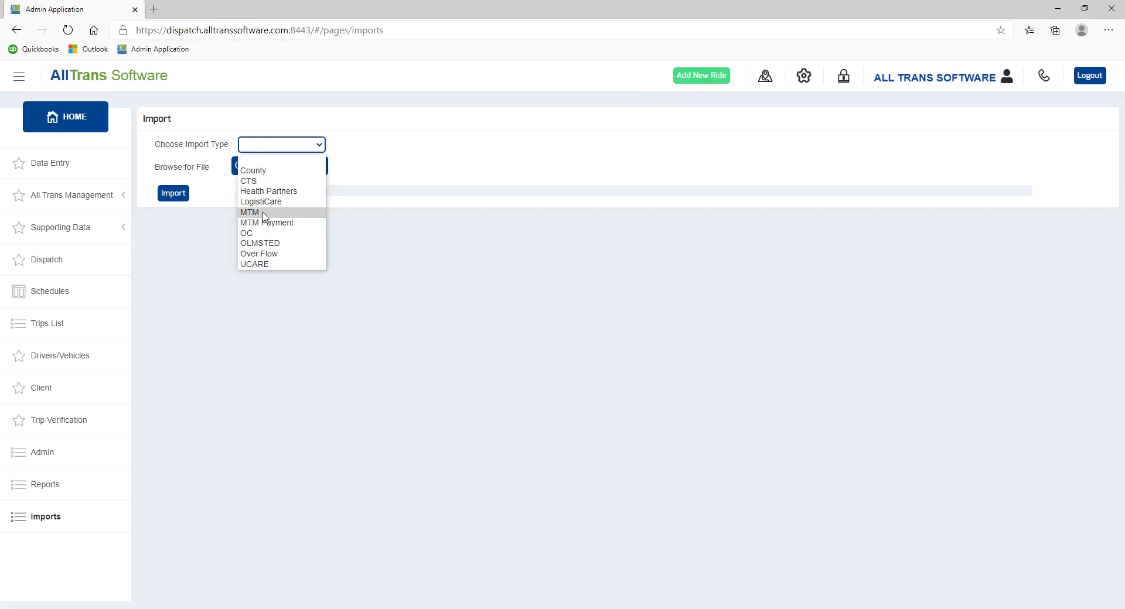
pyautogui.click(267, 212)
# - Choose MNET as the payor, keeping MTM as the import type
pyautogui.click(301, 170)
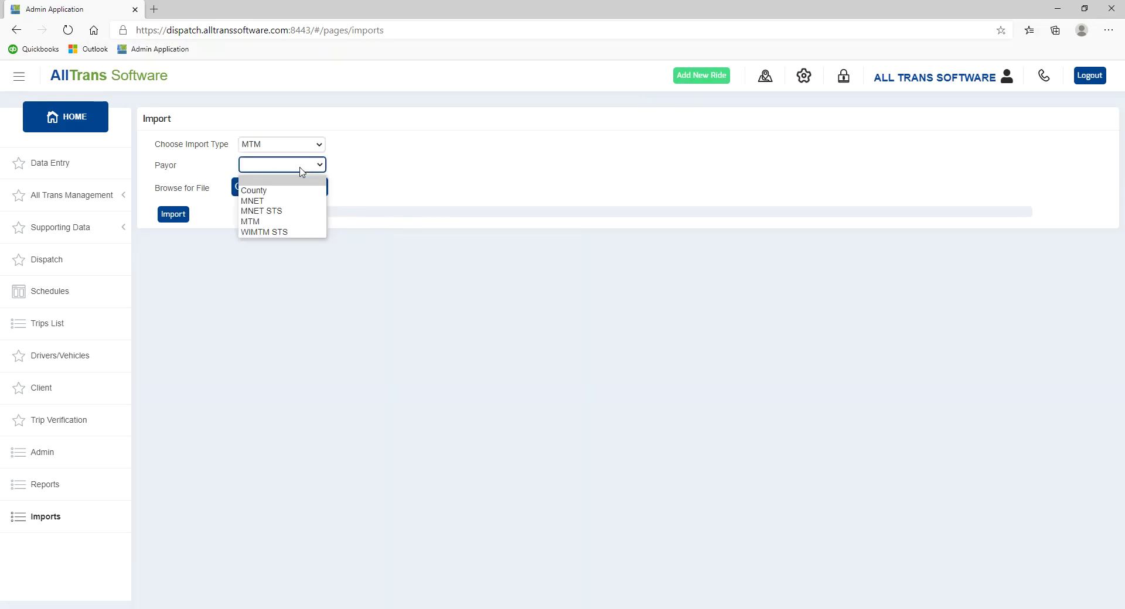
pyautogui.click(269, 201)
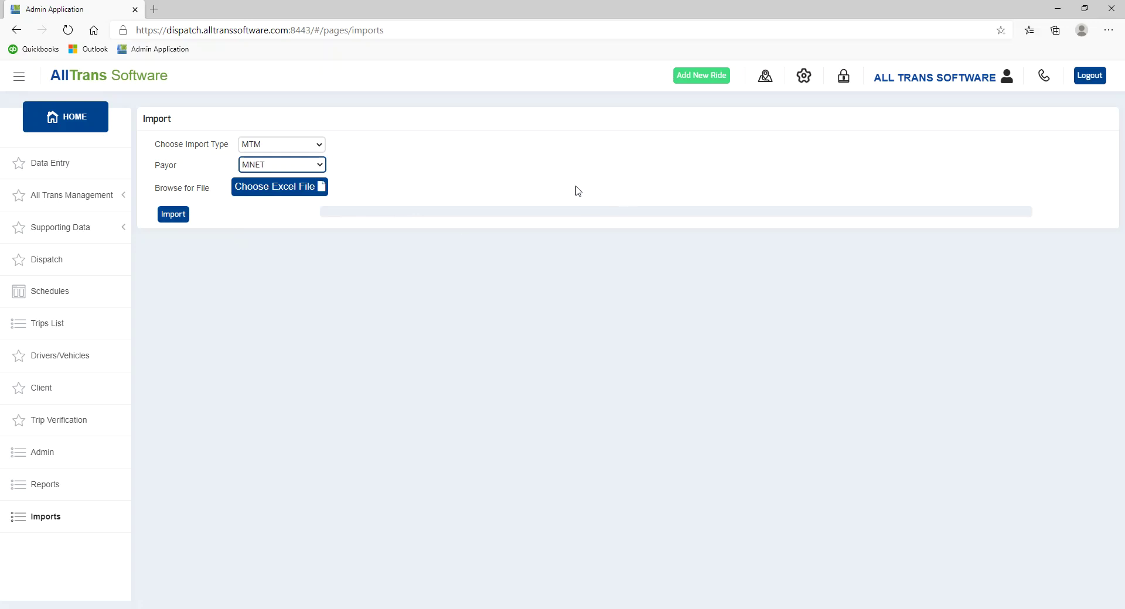
pyautogui.click(321, 164)
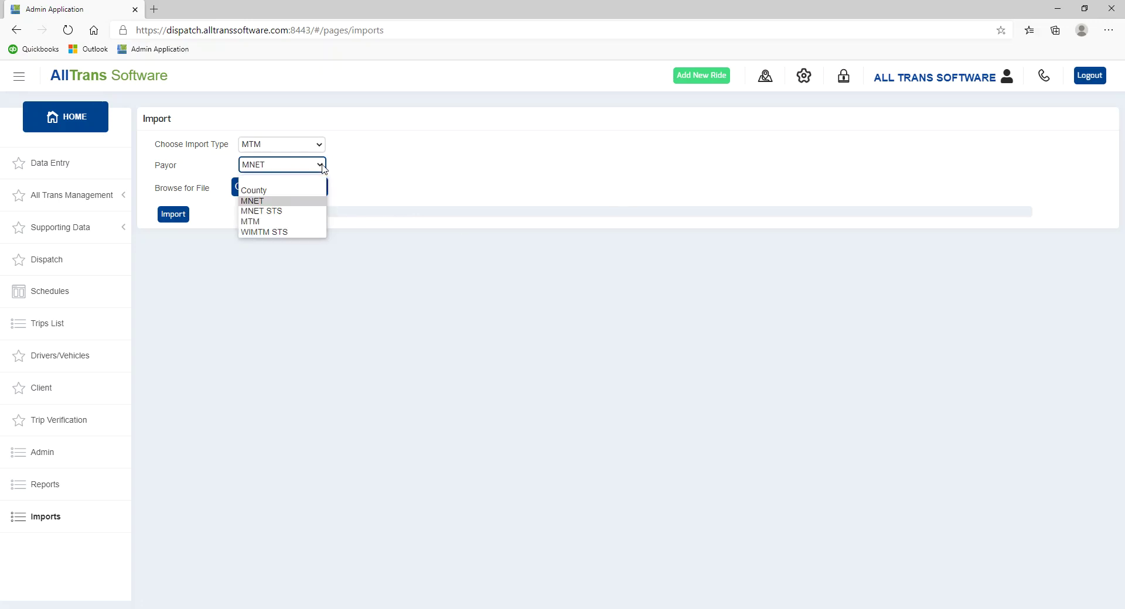
pyautogui.click(404, 164)
pyautogui.click(300, 147)
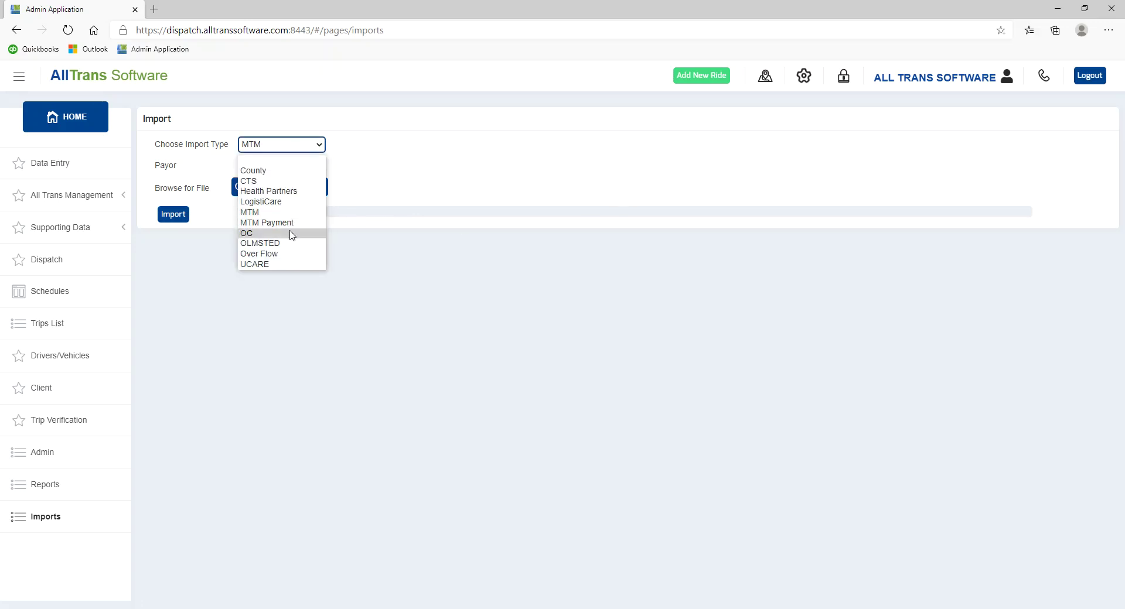
pyautogui.click(501, 172)
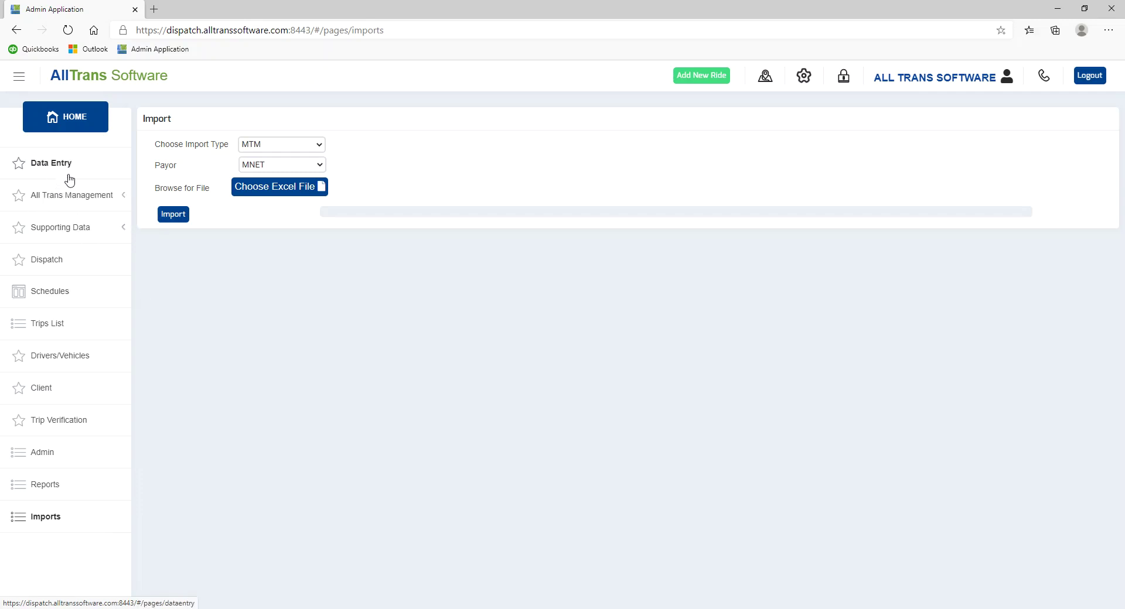
# - Open the Trips List and filter it to 11/05/2020–11/06/2020
pyautogui.click(64, 262)
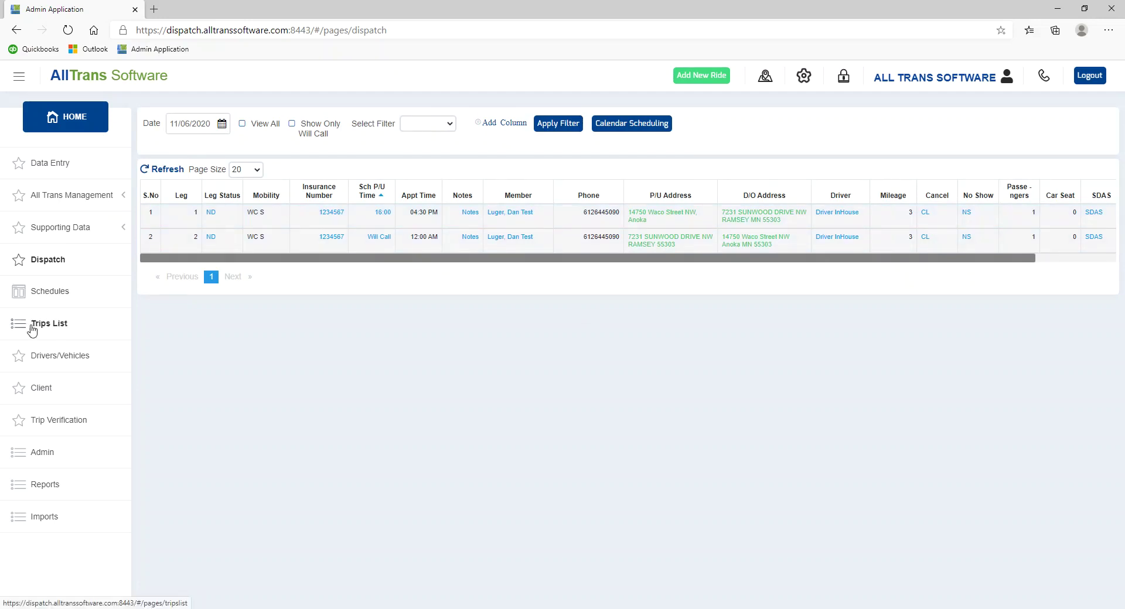
pyautogui.click(55, 326)
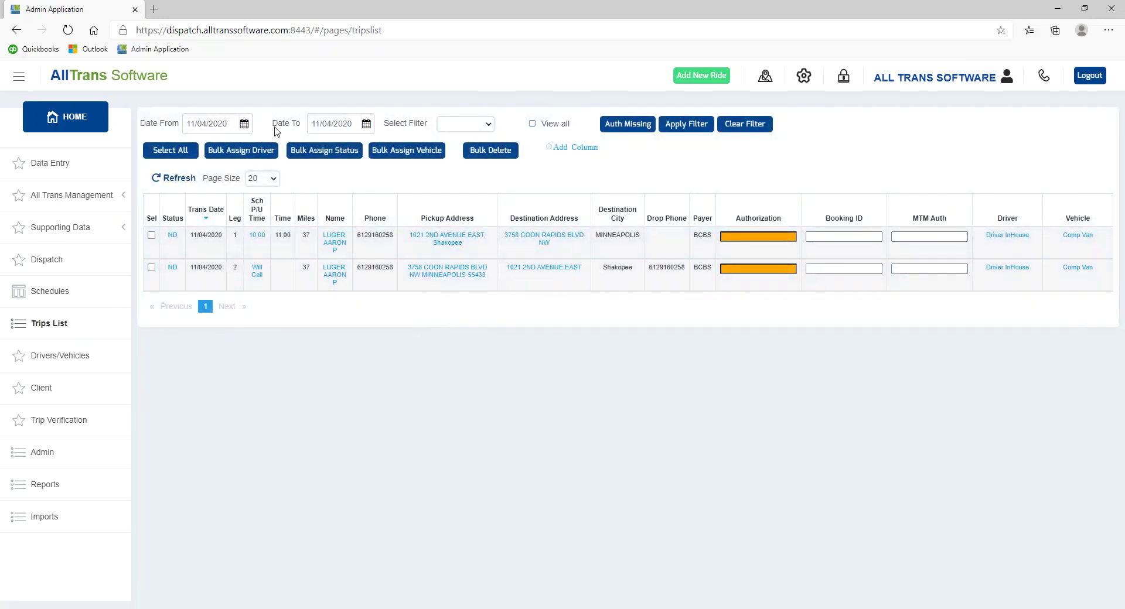
pyautogui.click(244, 124)
pyautogui.click(256, 197)
pyautogui.click(366, 124)
pyautogui.click(401, 197)
pyautogui.click(674, 125)
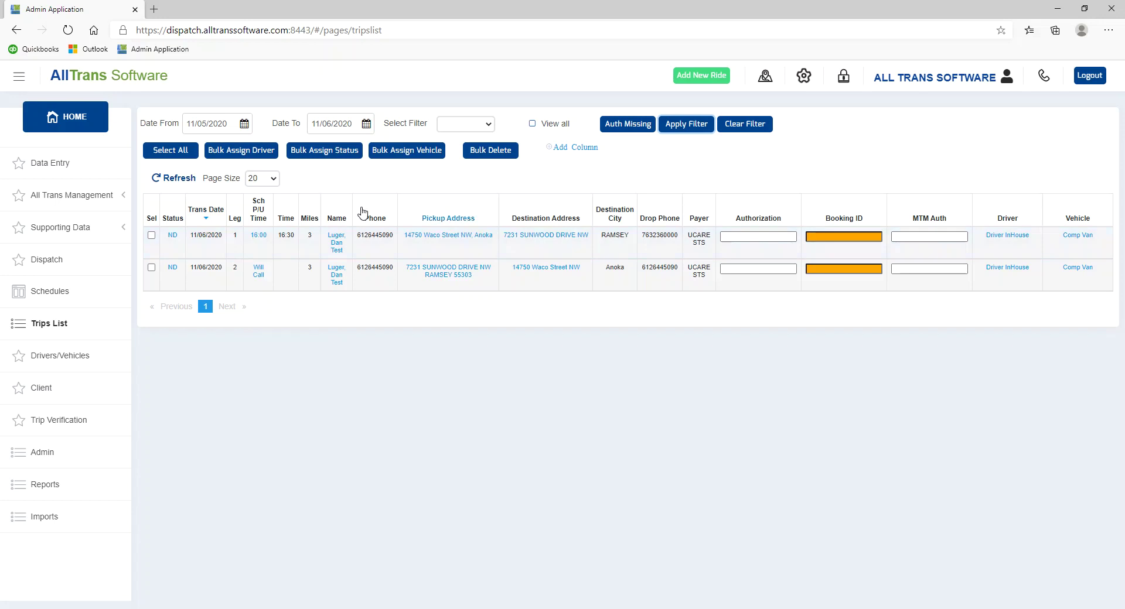
# - Narrow the Trips List to Leg 1 trips only
pyautogui.click(151, 236)
pyautogui.click(151, 268)
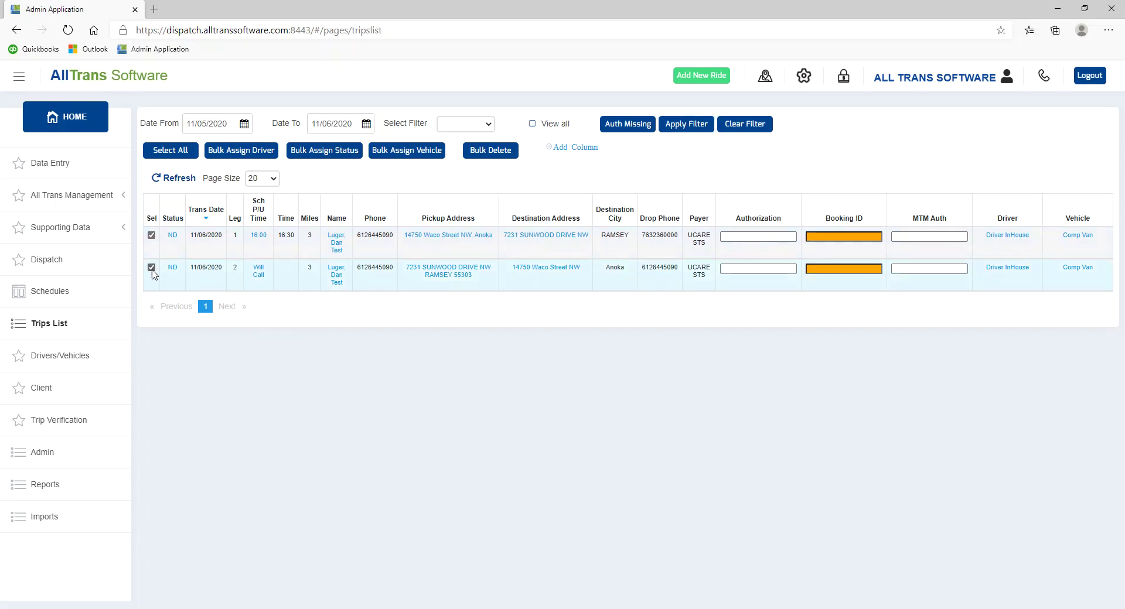
pyautogui.click(151, 268)
pyautogui.click(480, 125)
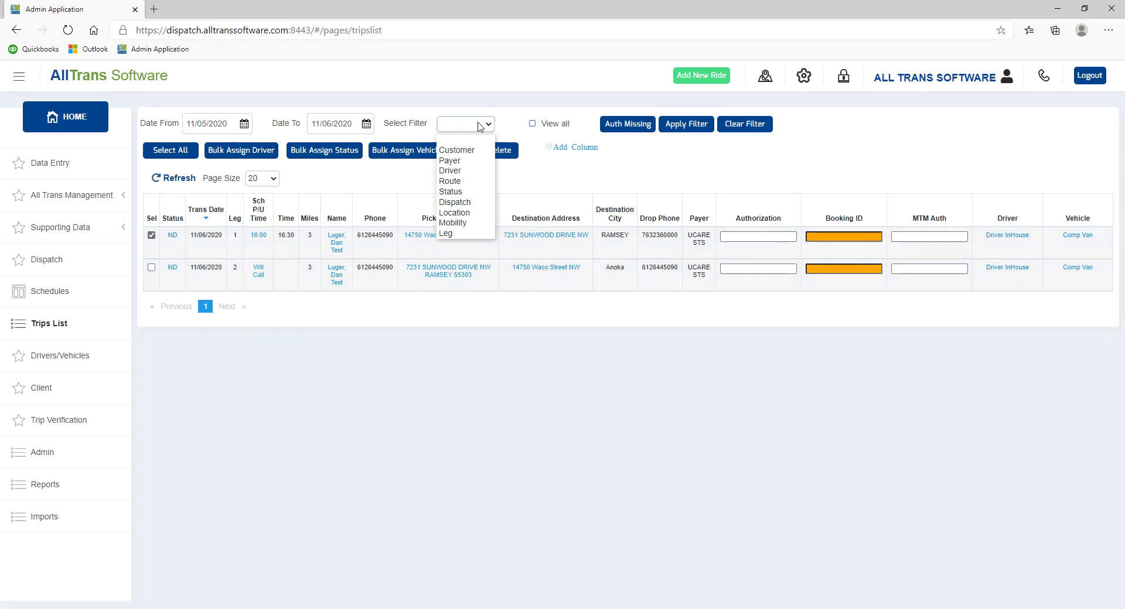
pyautogui.click(454, 236)
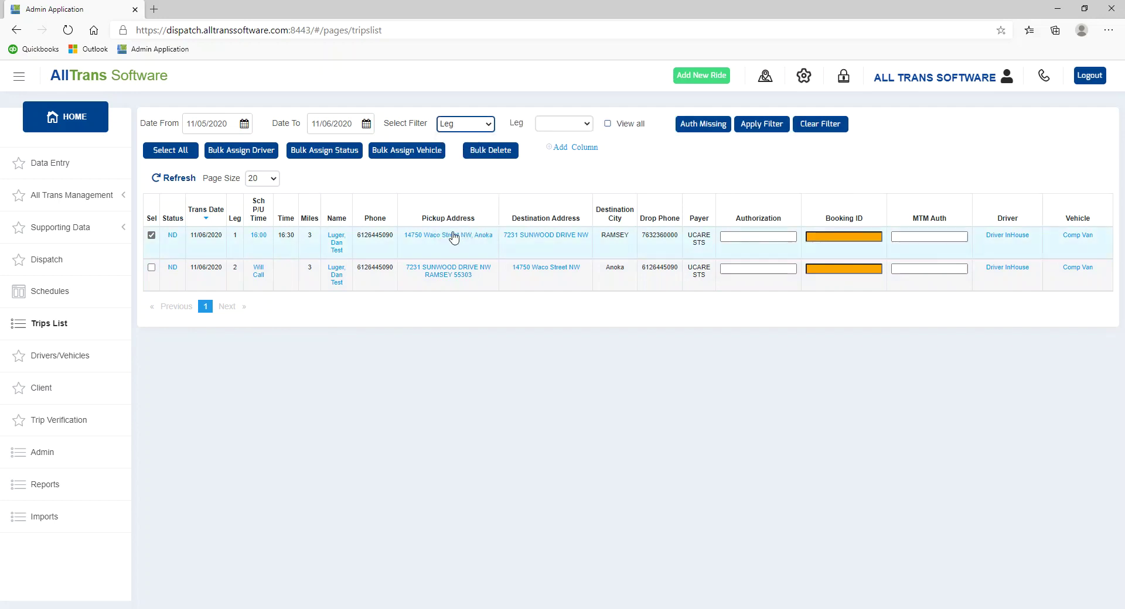
pyautogui.click(585, 125)
pyautogui.click(549, 166)
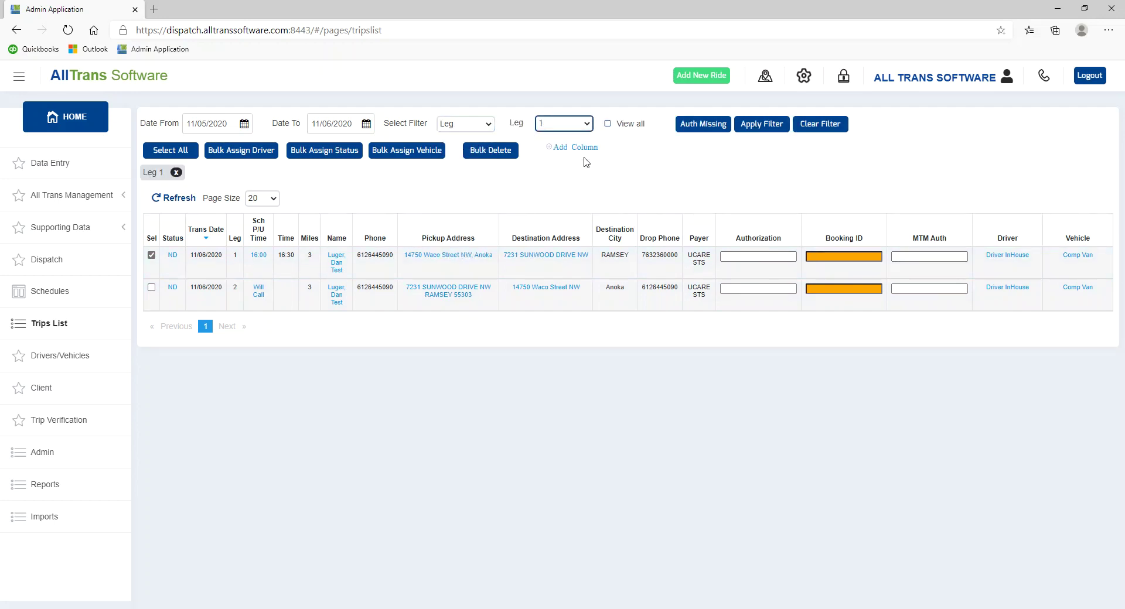
pyautogui.click(761, 133)
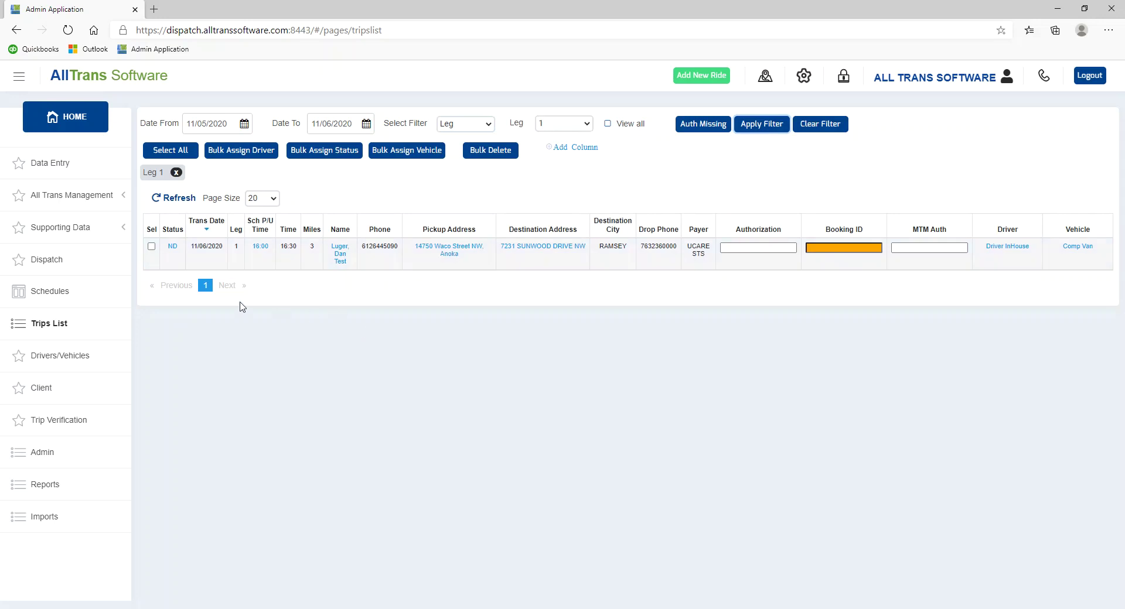
# - Check the Leg 1 trip, cancel a bulk driver assignment, and view the Driver GPS map tab
pyautogui.click(151, 246)
pyautogui.click(268, 155)
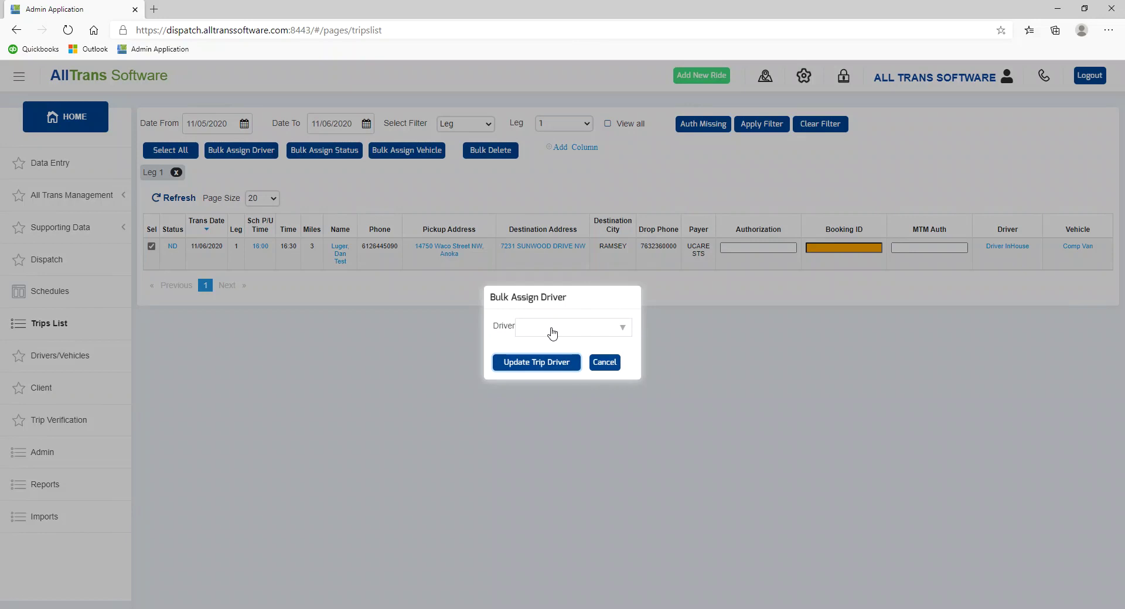
pyautogui.click(604, 363)
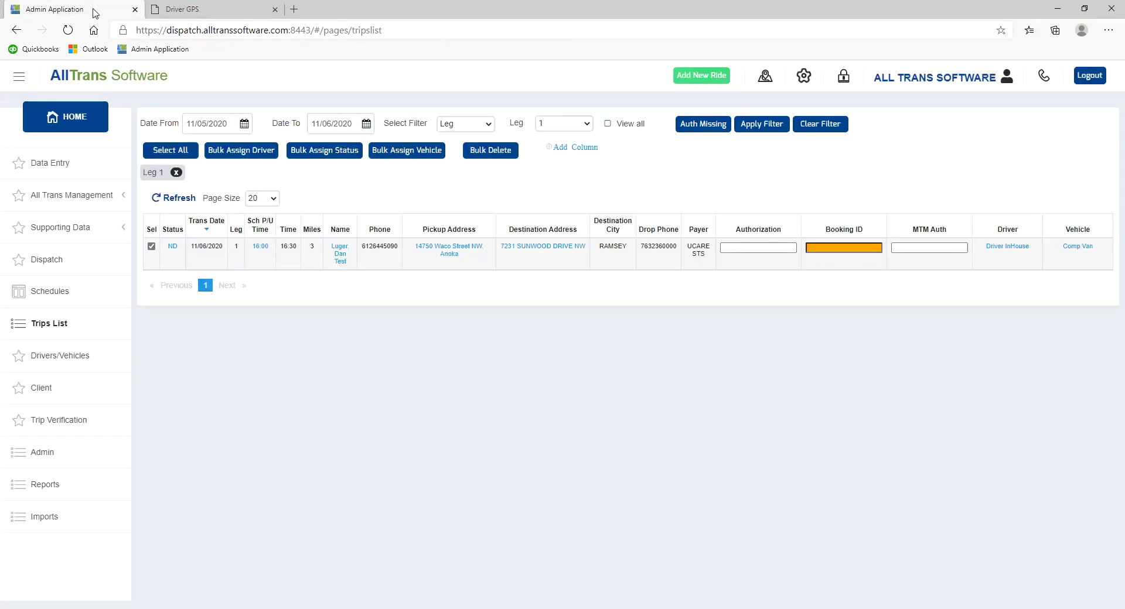
pyautogui.click(187, 9)
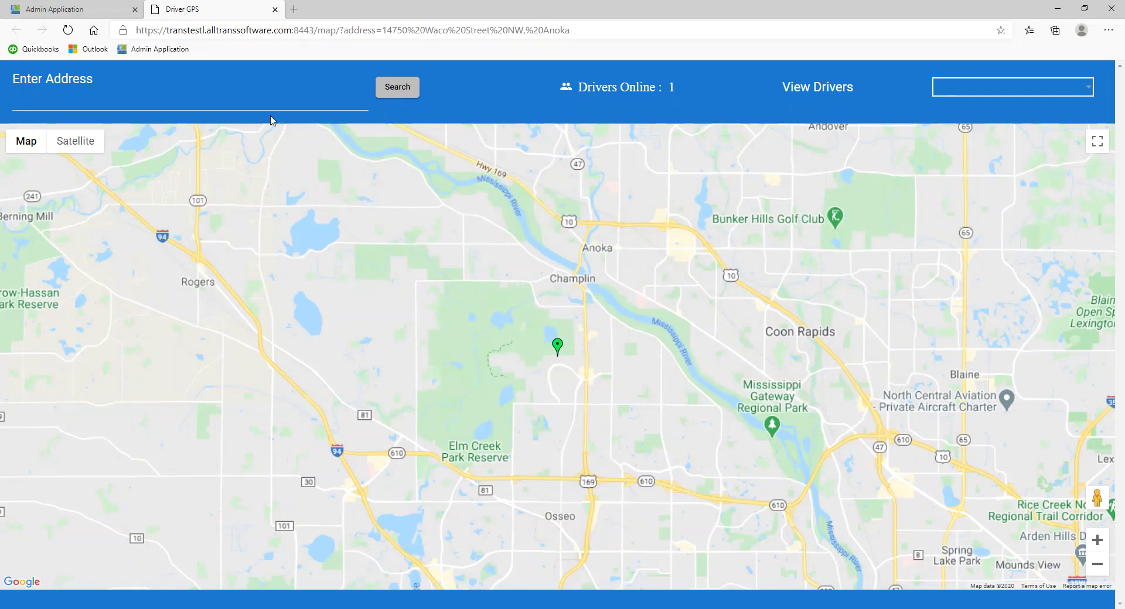
# - Locate the online driver's car on the GPS map, then close the map tab
pyautogui.click(1003, 88)
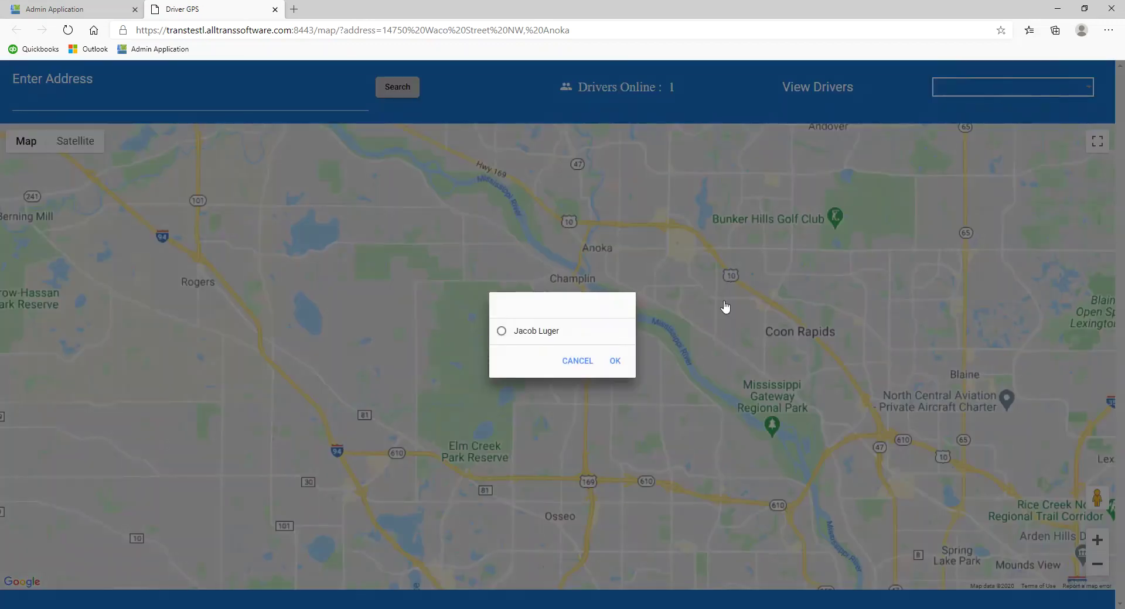
pyautogui.click(520, 343)
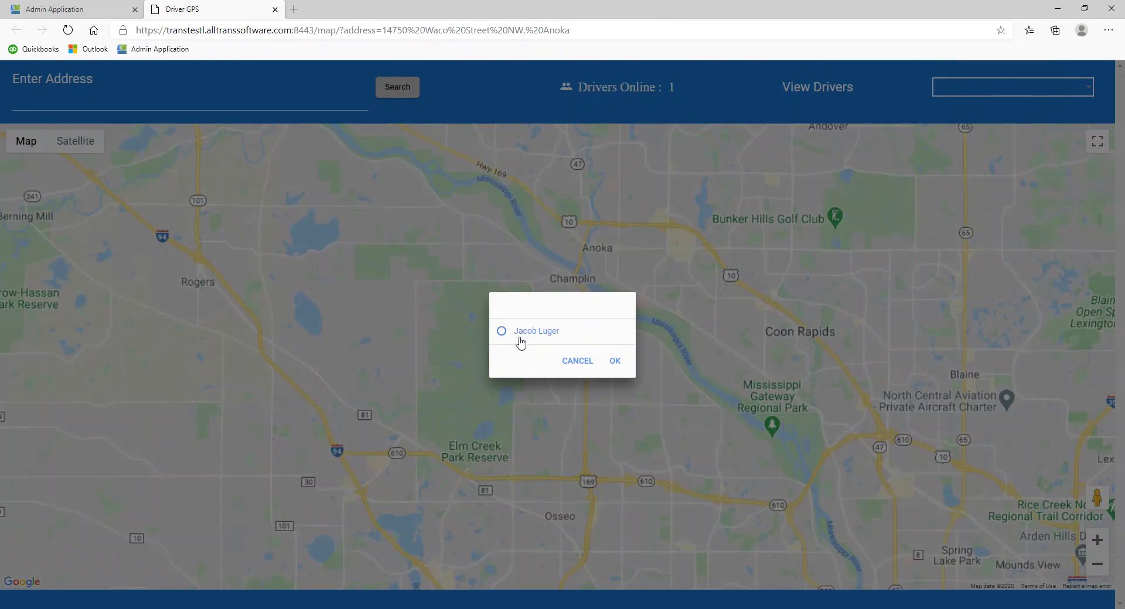
pyautogui.click(614, 361)
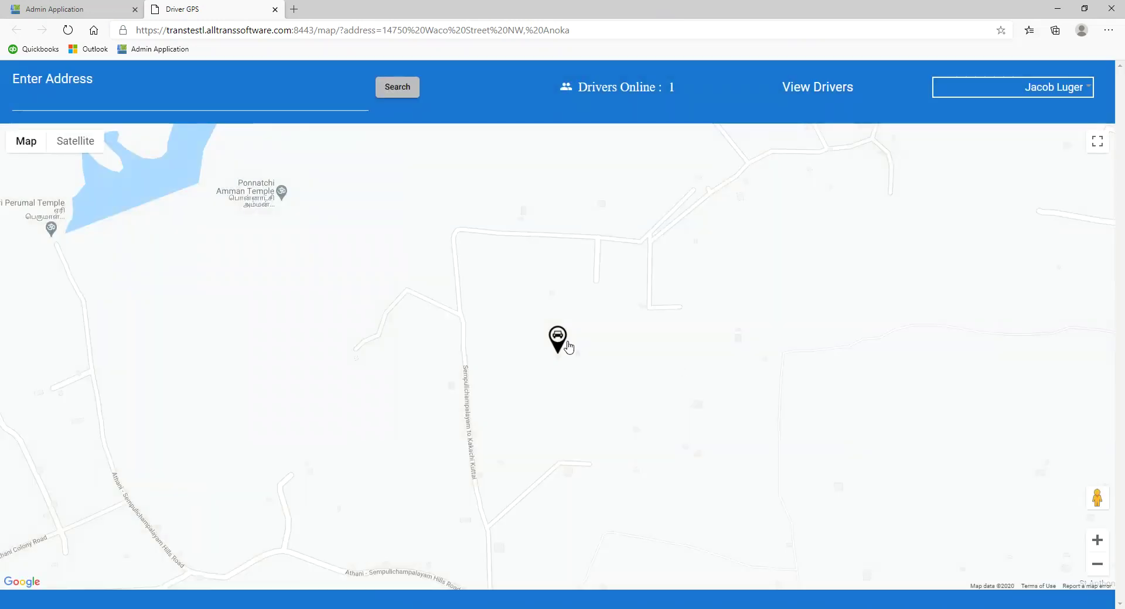
pyautogui.click(563, 346)
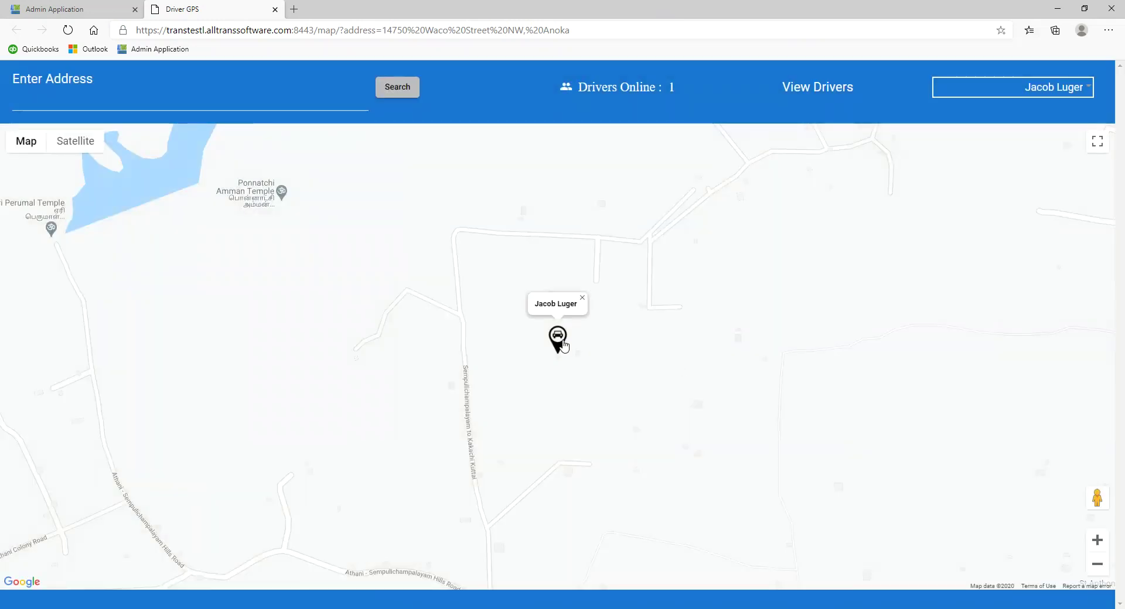
pyautogui.click(276, 10)
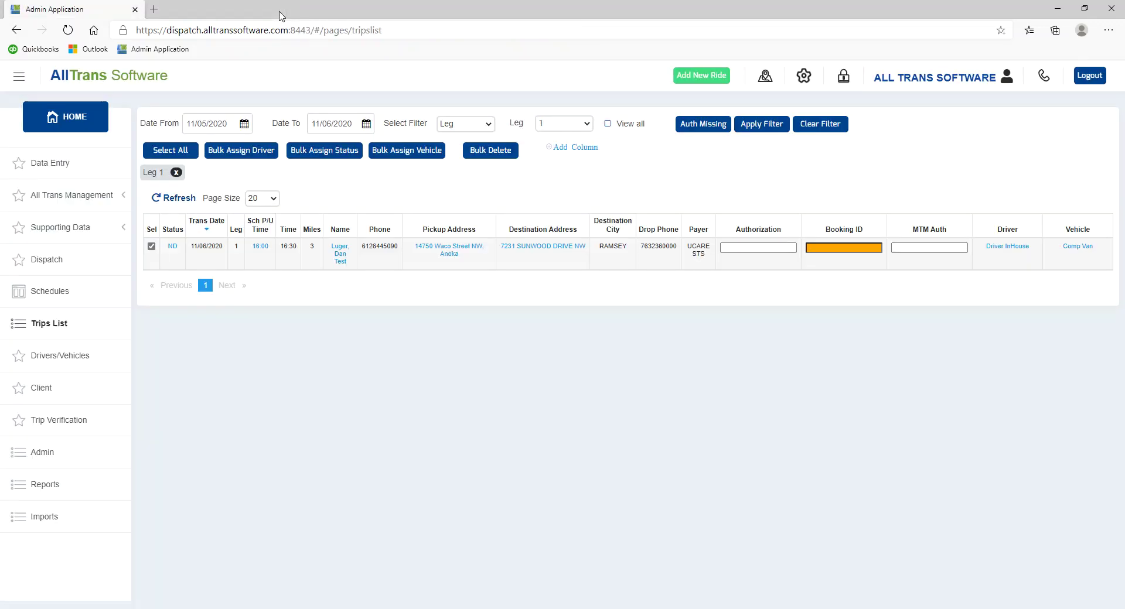
# - Show trips with missing authorization in the Trips List and remove the Leg 1 filter
pyautogui.click(844, 248)
pyautogui.click(769, 247)
pyautogui.click(834, 246)
pyautogui.click(706, 125)
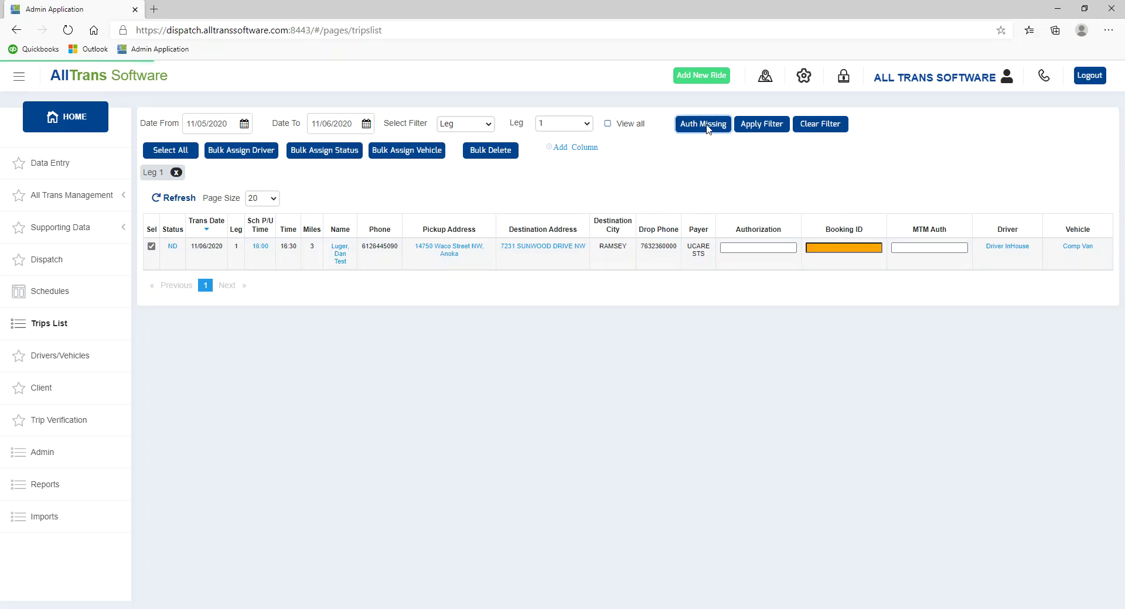
pyautogui.click(823, 246)
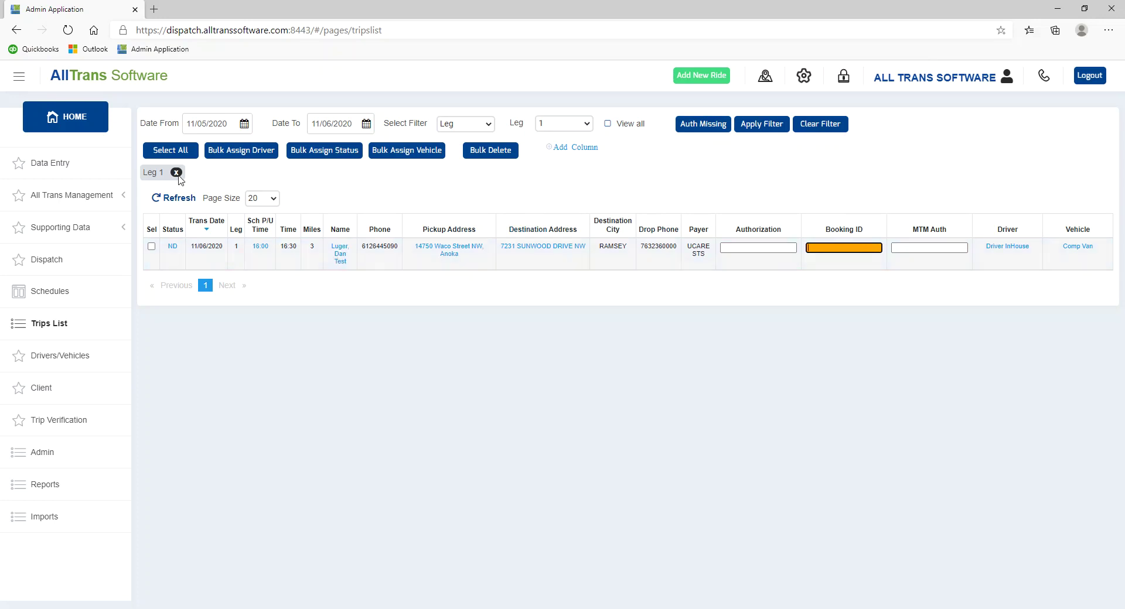
pyautogui.click(176, 173)
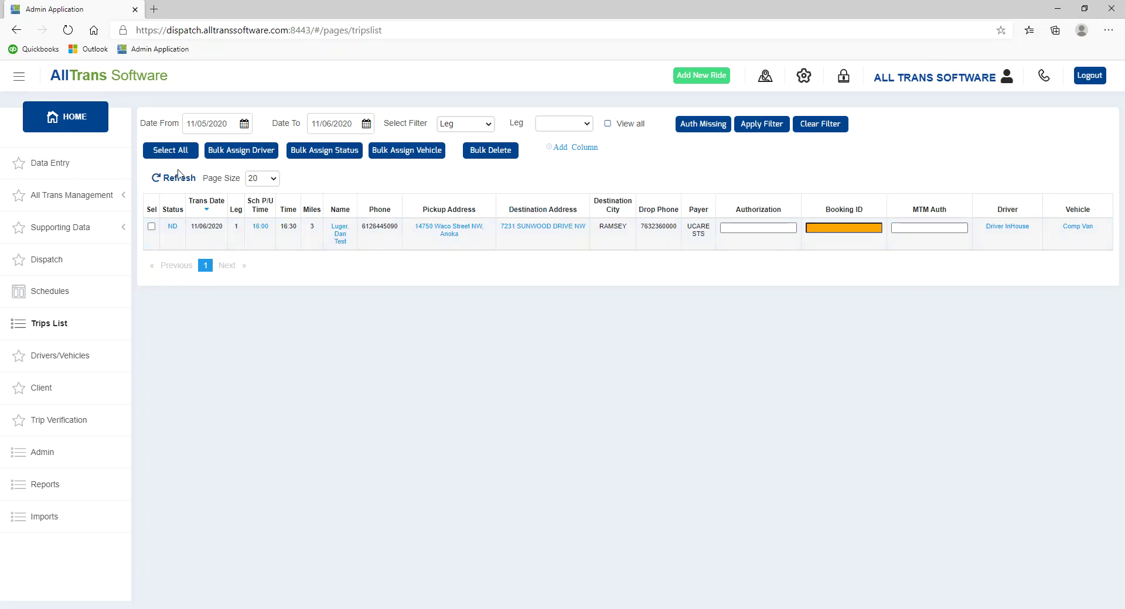
pyautogui.click(49, 295)
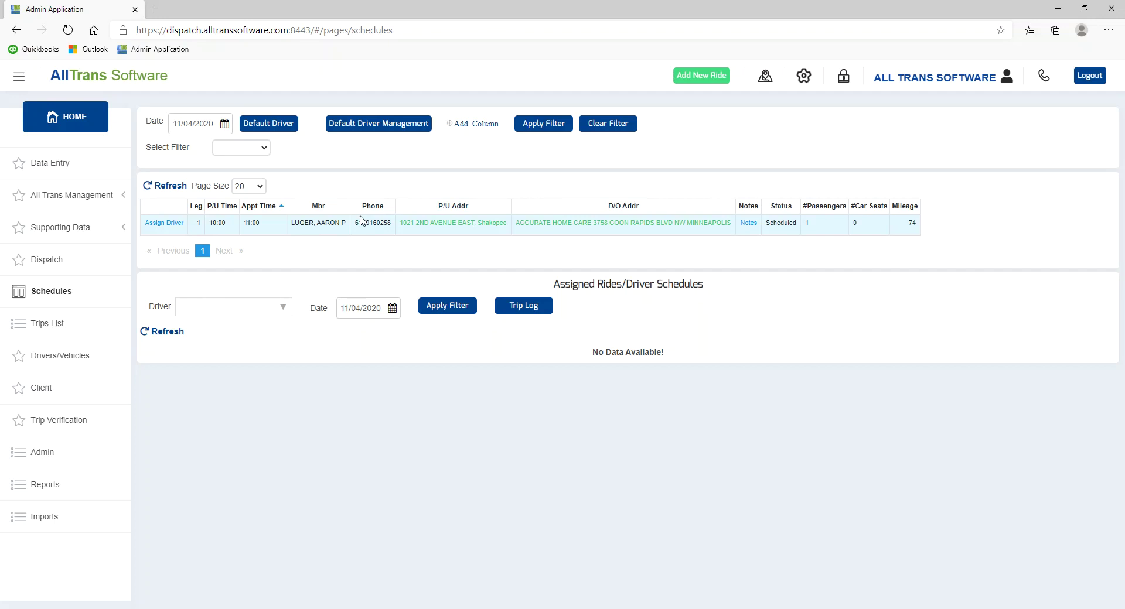
# - Filter the Schedules assigned rides for one driver, then a second driver, for 11/04/2020
pyautogui.click(265, 315)
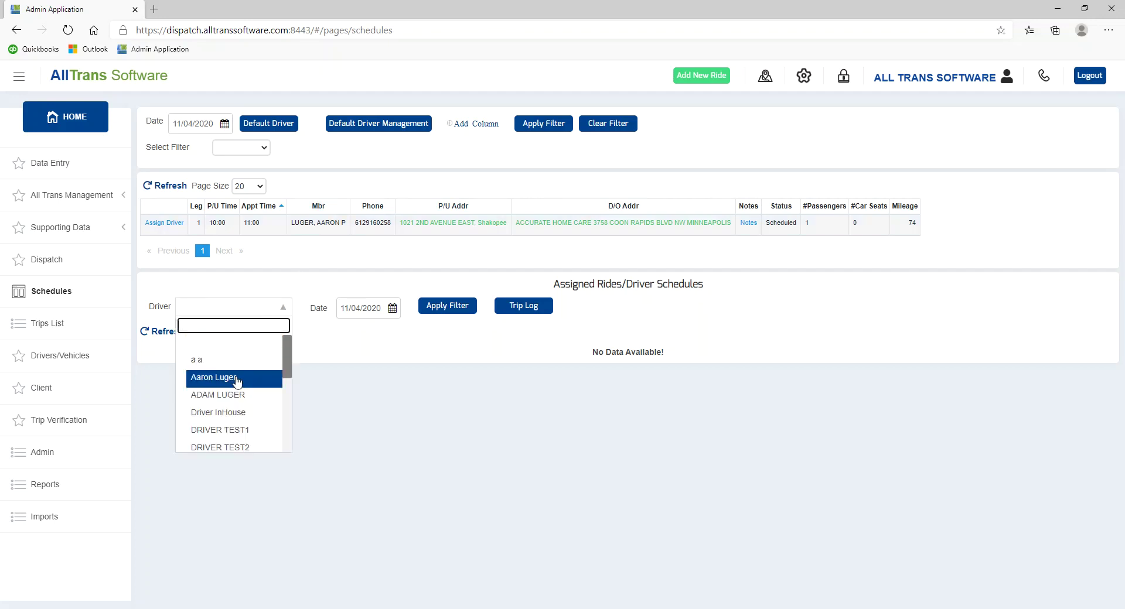
pyautogui.click(232, 378)
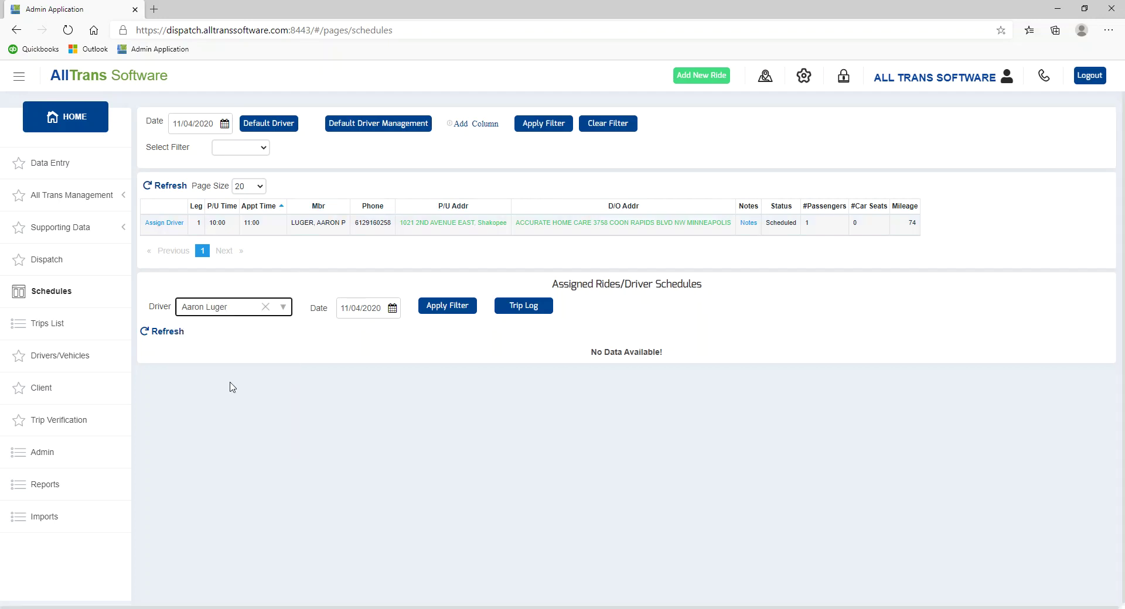
pyautogui.click(447, 306)
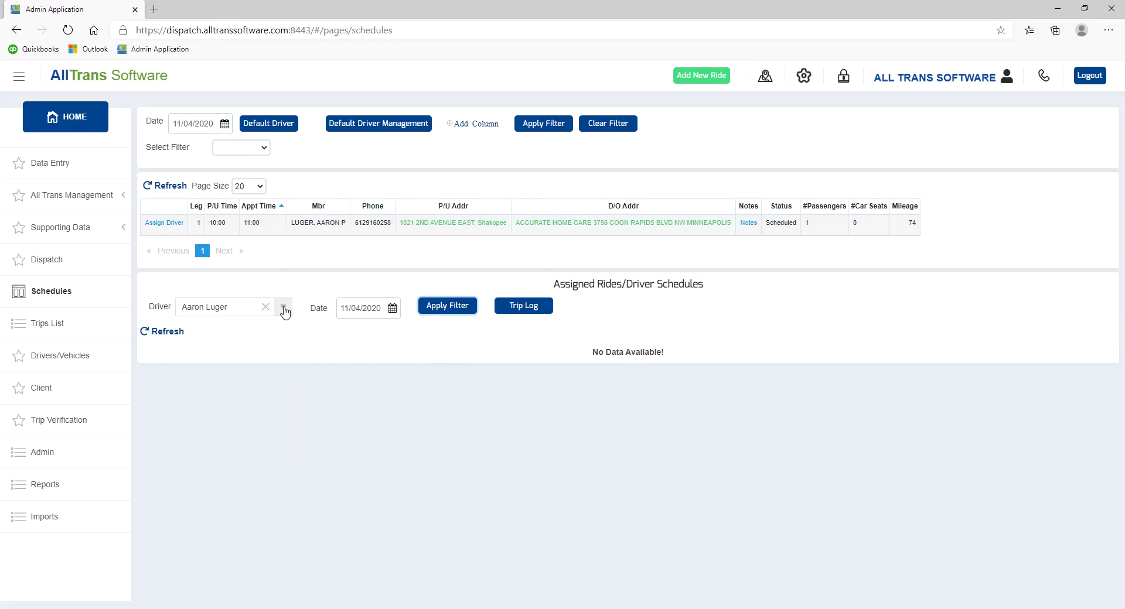
pyautogui.click(284, 310)
pyautogui.click(225, 393)
pyautogui.click(451, 305)
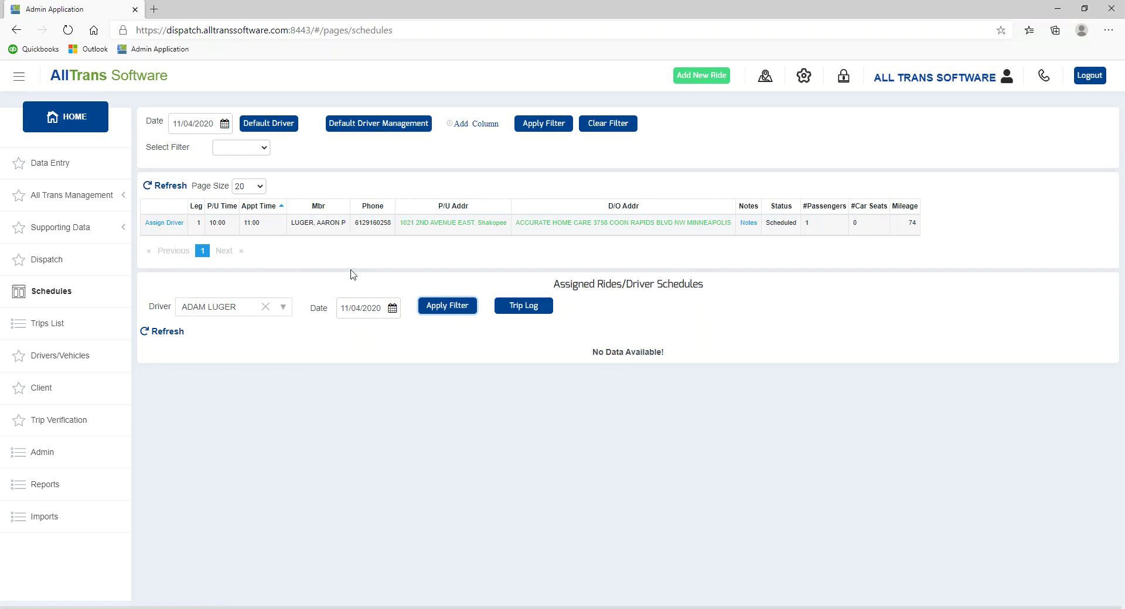
pyautogui.click(368, 128)
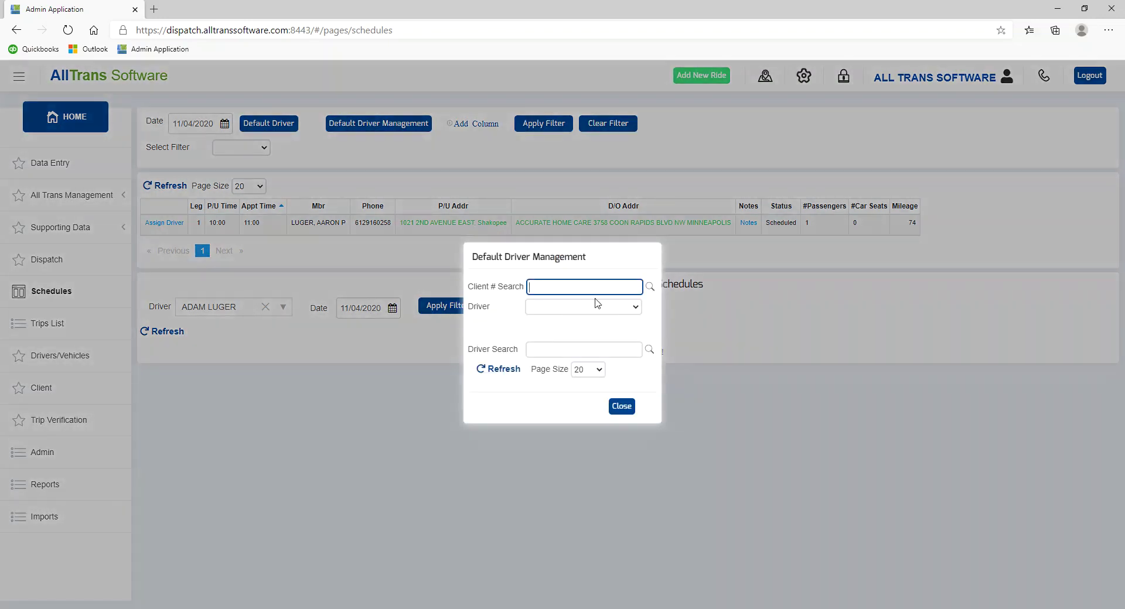
# - Search Default Driver Management for the client by surname and select a matching record
pyautogui.click(597, 306)
pyautogui.click(586, 344)
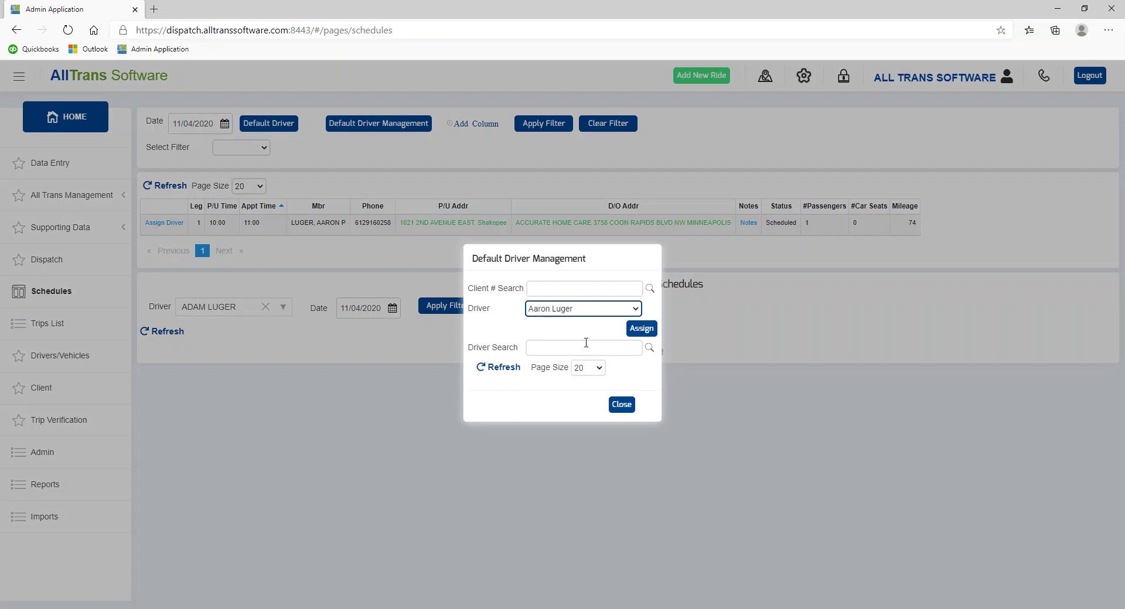
pyautogui.click(553, 290)
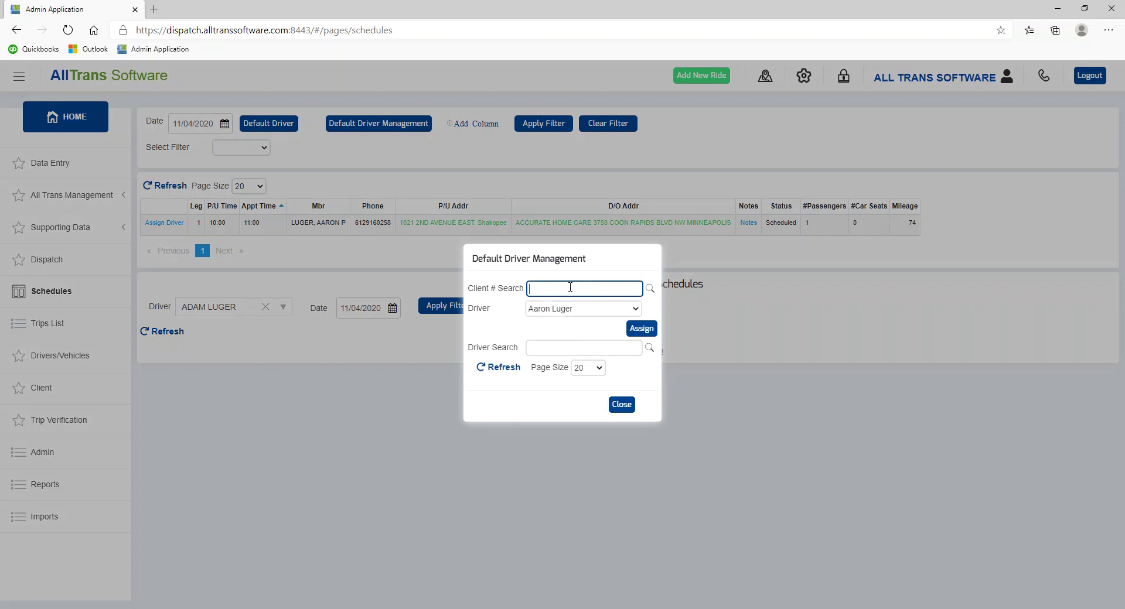
pyautogui.write('luger')
pyautogui.click(648, 288)
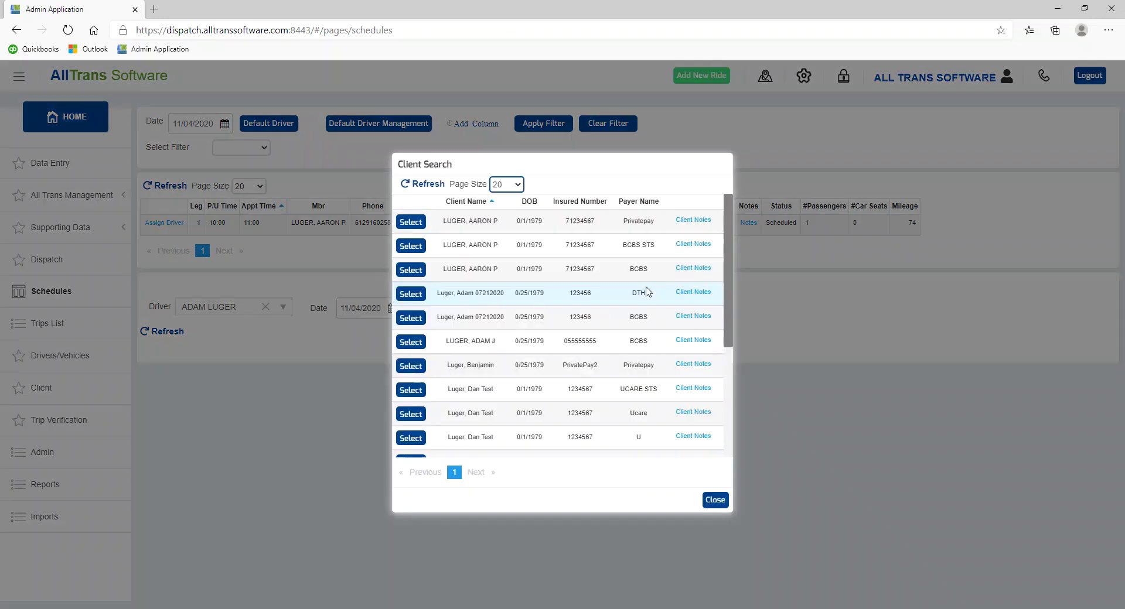
pyautogui.click(412, 226)
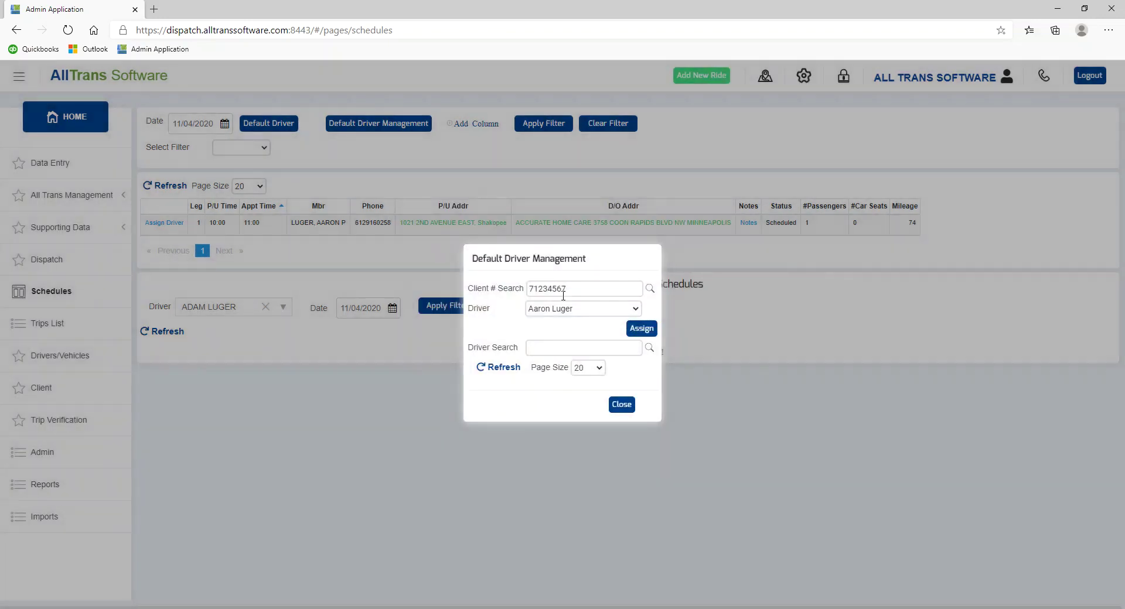
# - Re-select the matching client and assign a different driver as its default
pyautogui.click(646, 288)
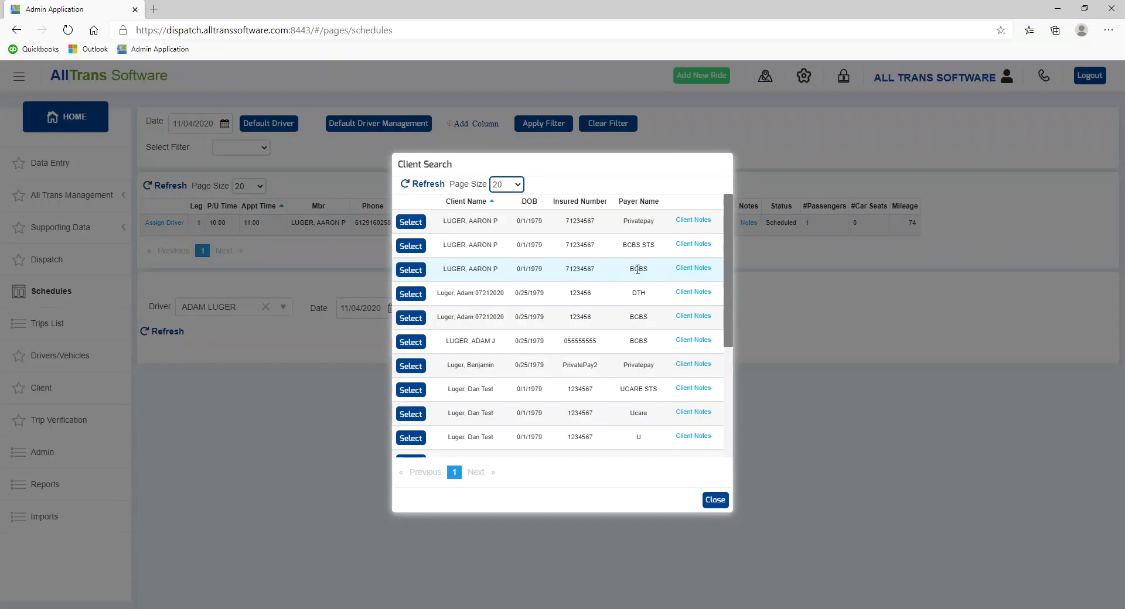
pyautogui.click(417, 244)
pyautogui.click(552, 309)
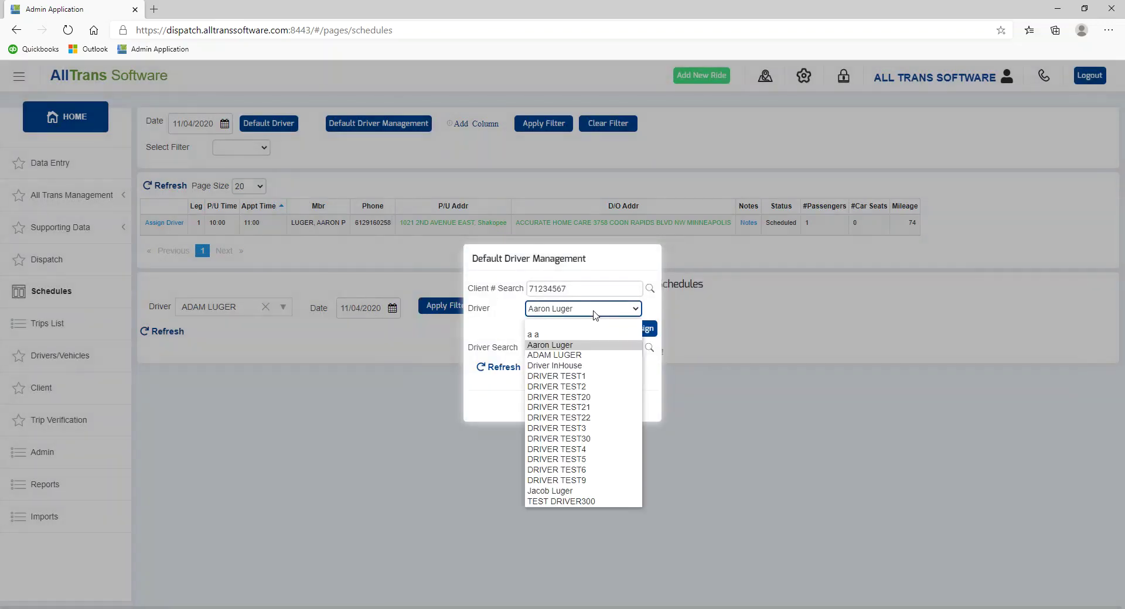
pyautogui.click(571, 356)
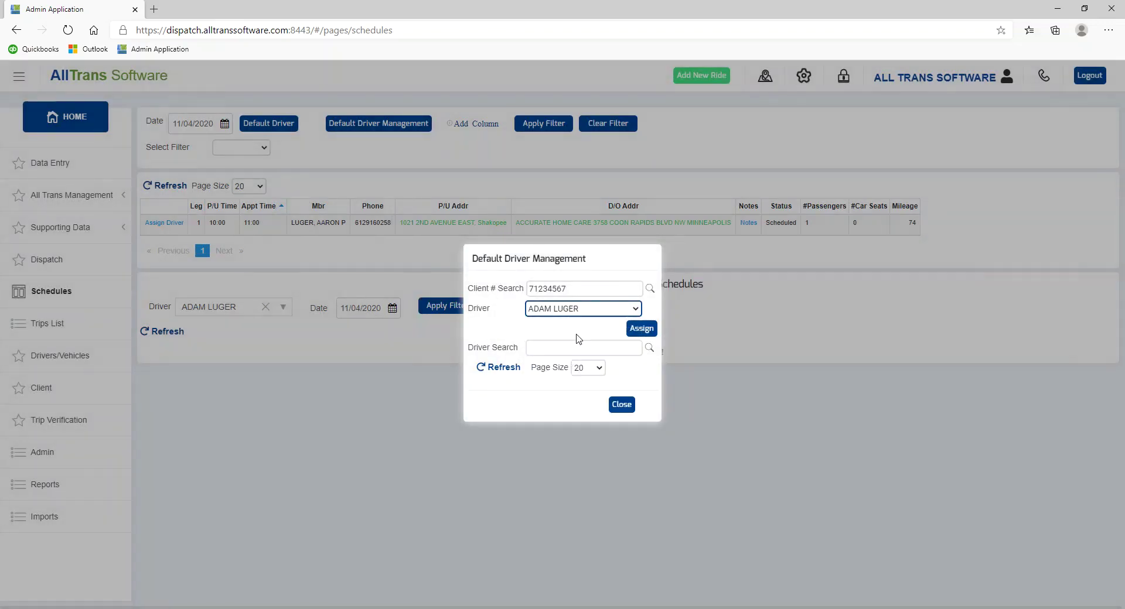
pyautogui.click(641, 328)
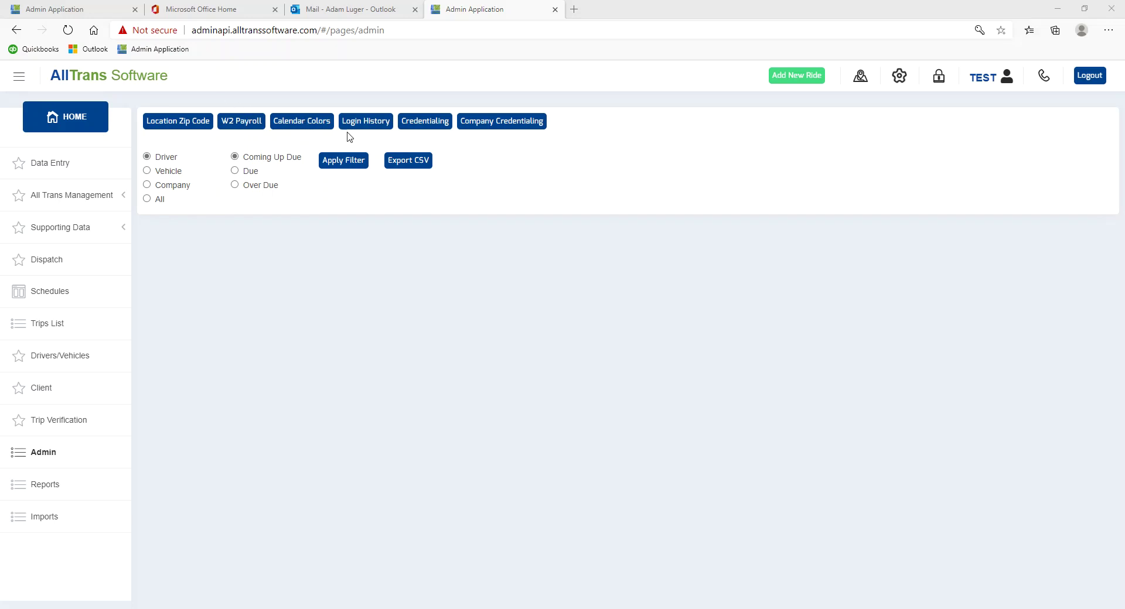
# - Add a DOT INSPECTION driver credential item with 365-day duration and 45-day notification
pyautogui.click(437, 124)
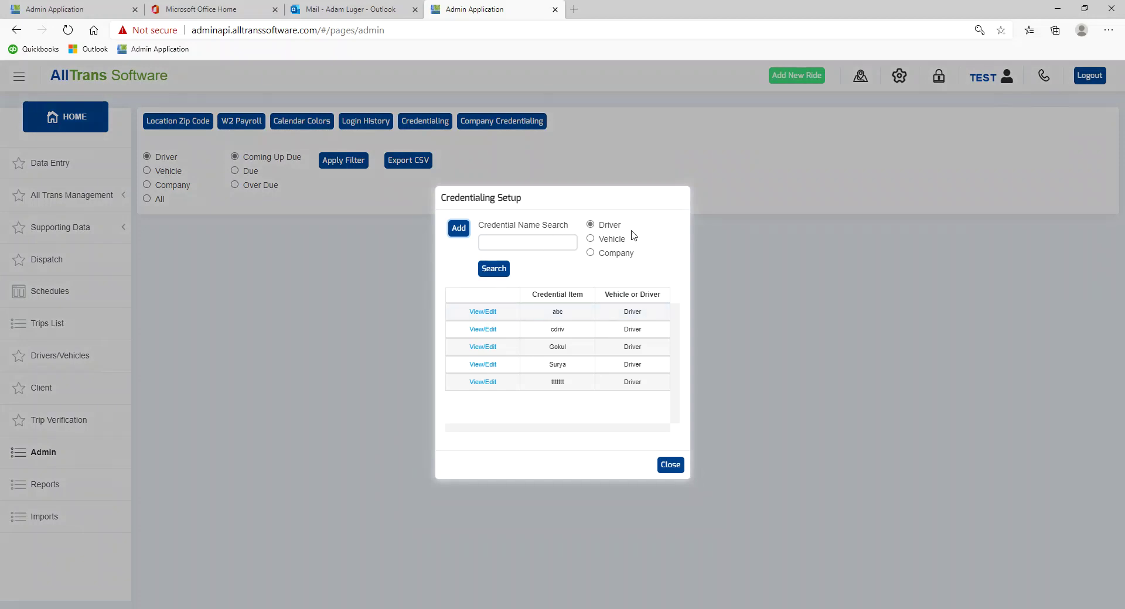
pyautogui.click(460, 230)
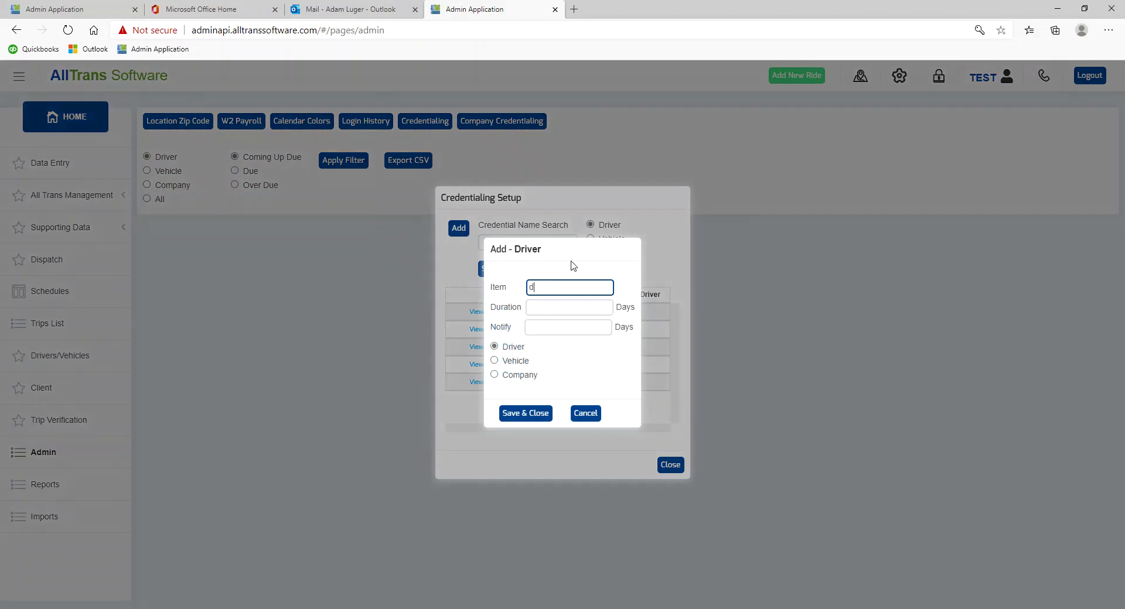
pyautogui.write('DOT S')
pyautogui.write('NSPECTION')
pyautogui.press('Tab')
pyautogui.write('36')
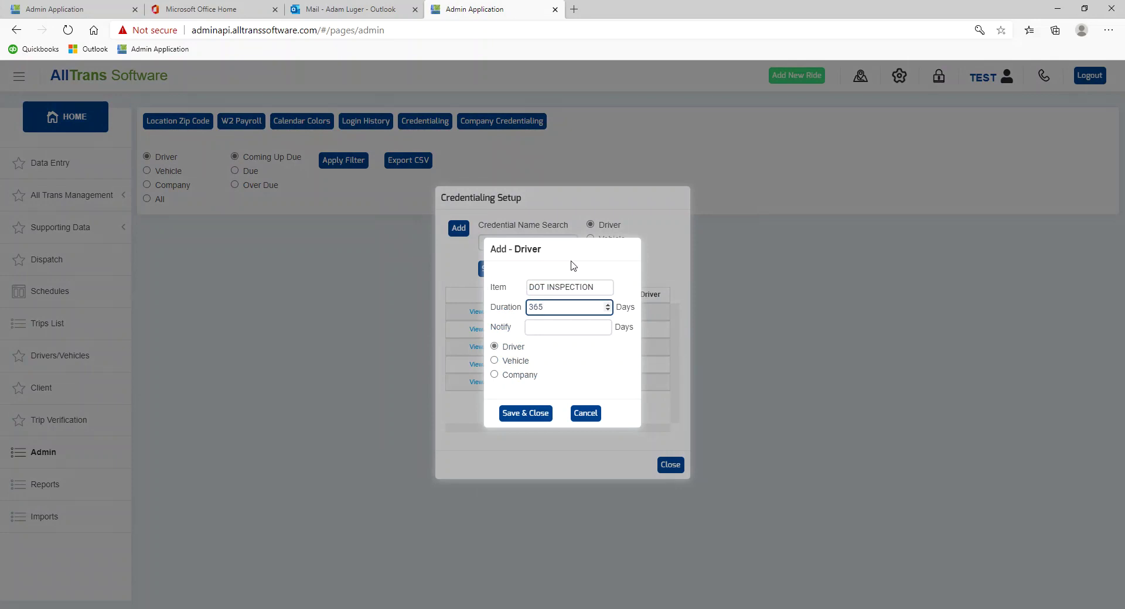
pyautogui.press('Tab')
pyautogui.write('45')
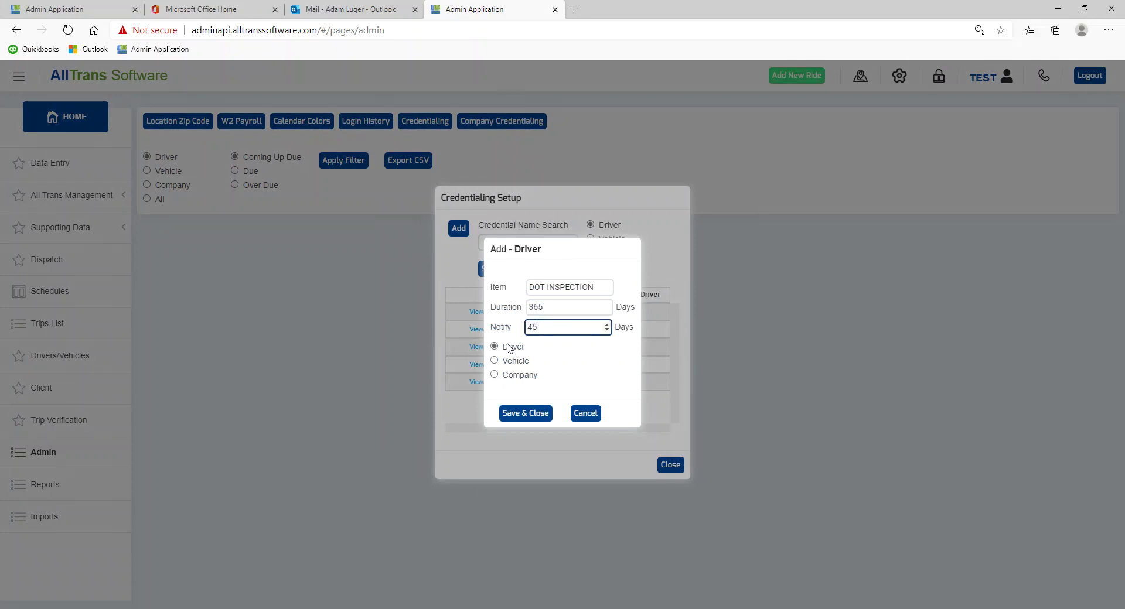
pyautogui.click(521, 413)
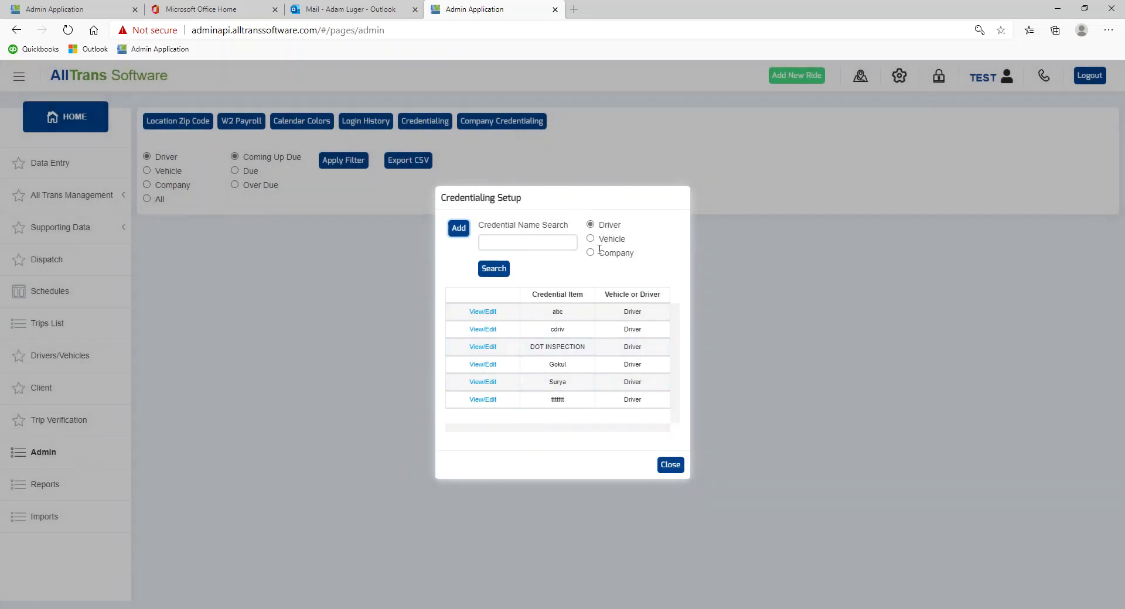
pyautogui.click(672, 465)
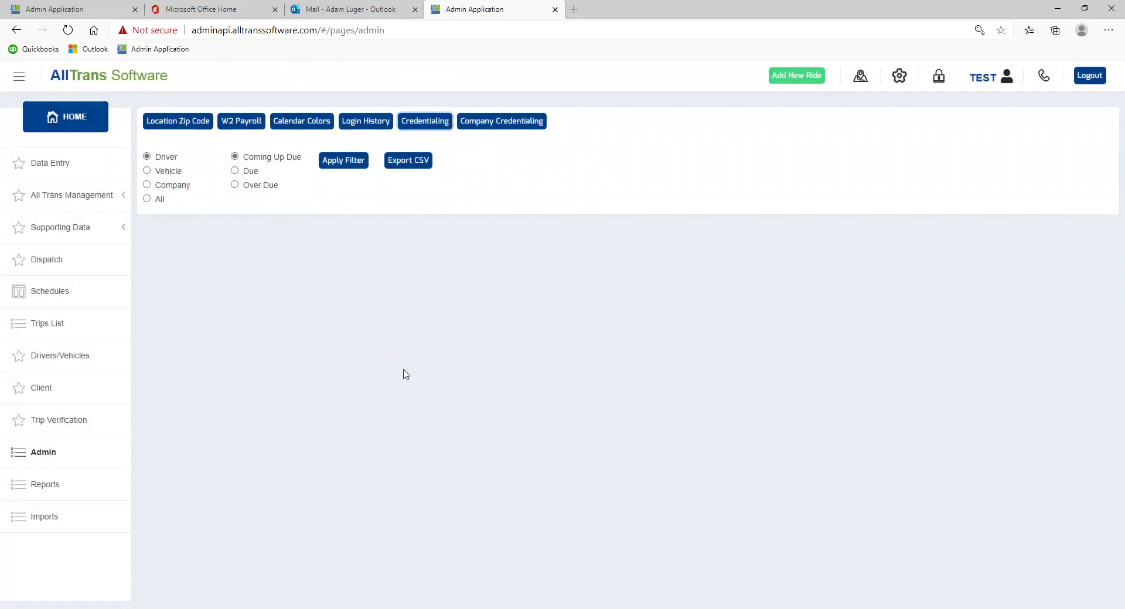
# - Add DOT INSPECTION to the first driver's credentials, starting 01/01/2021, expiring 1/1/2022, notifying 11/17/2021
pyautogui.click(52, 355)
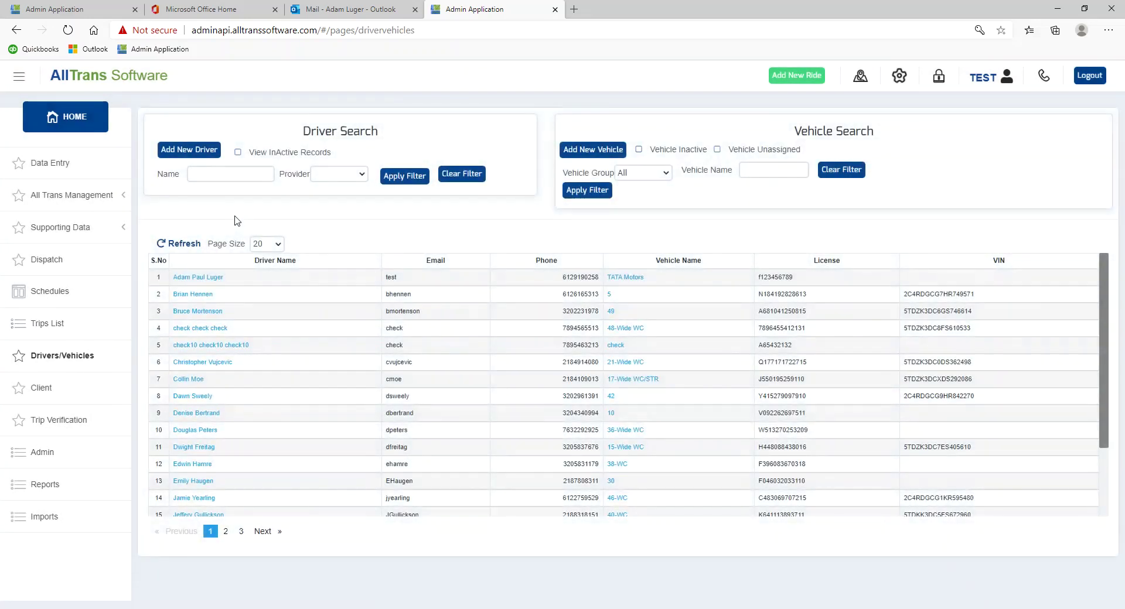
pyautogui.click(201, 277)
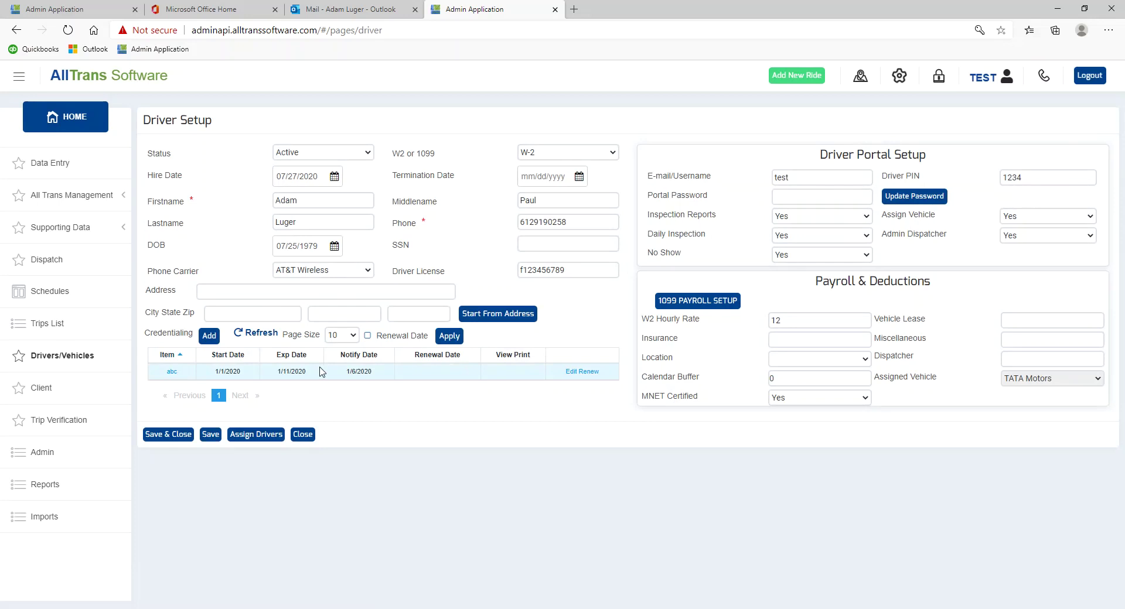
pyautogui.click(209, 336)
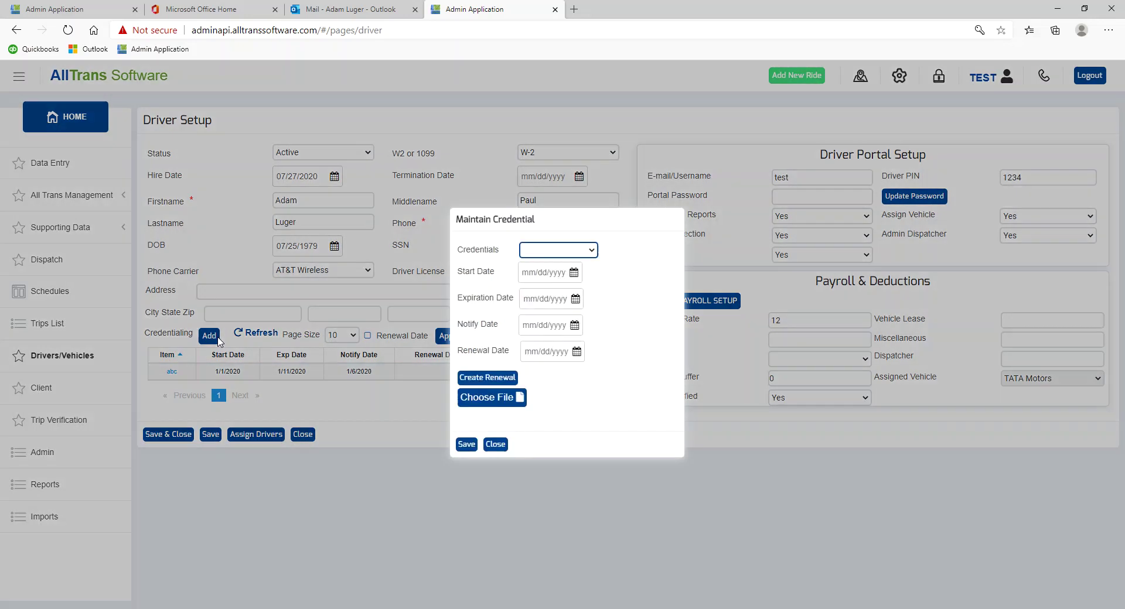
pyautogui.click(558, 250)
pyautogui.click(558, 296)
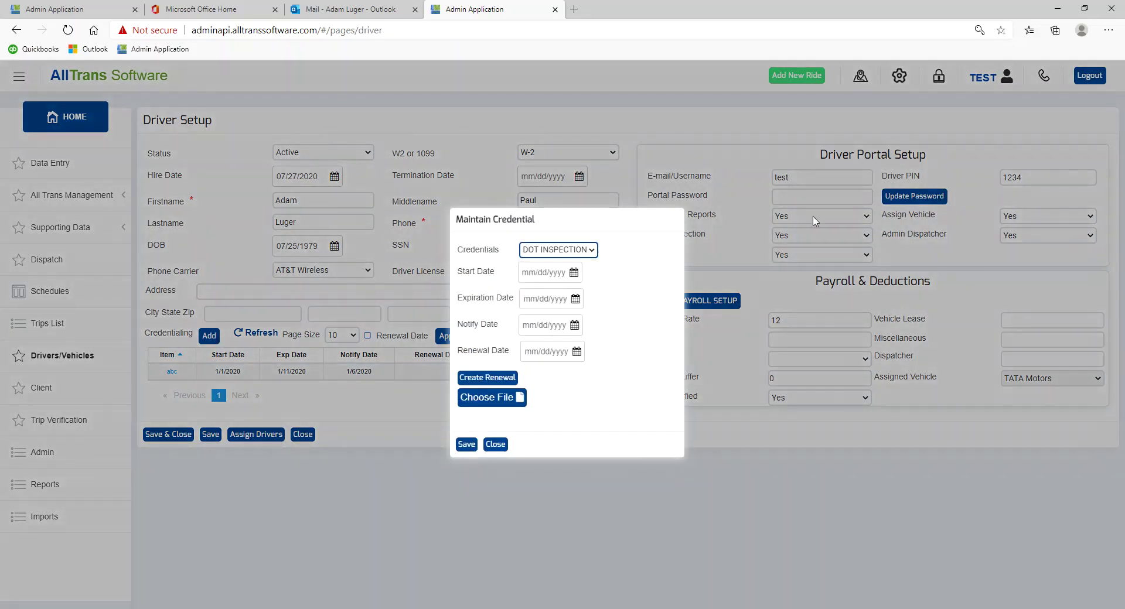
pyautogui.press('Tab')
pyautogui.write('01')
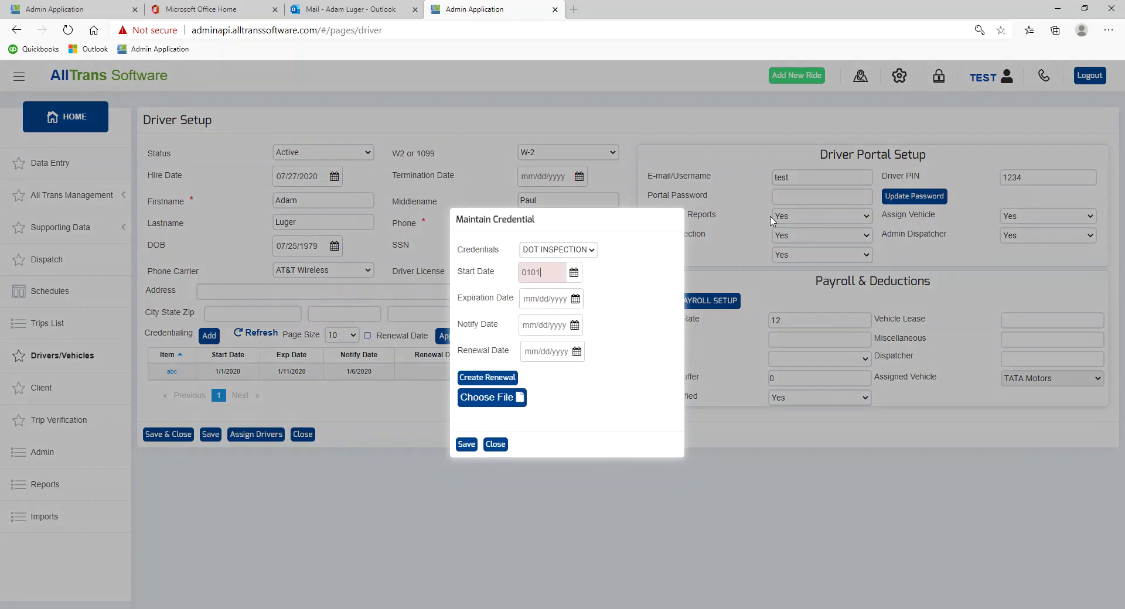
pyautogui.write('/01/2021')
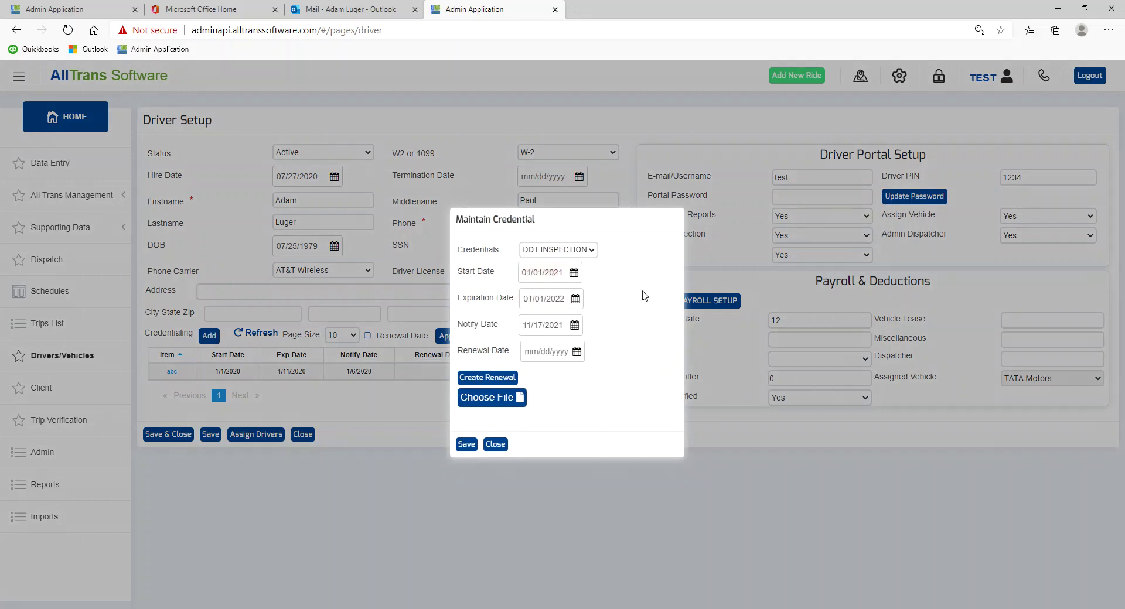
pyautogui.press('Tab')
pyautogui.press('Tab')
pyautogui.press('Tab')
pyautogui.press('Tab')
pyautogui.click(472, 449)
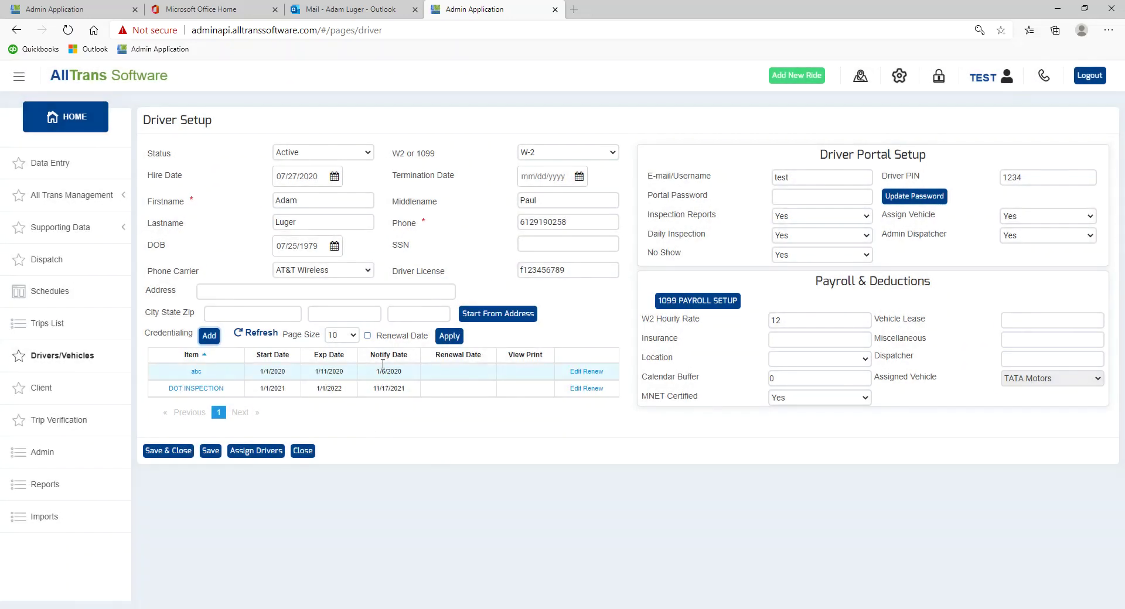
# - Check the DOT INSPECTION row in the Admin list: preview its image, expiry 01/01/2022, notify 11/17/2021
pyautogui.click(41, 452)
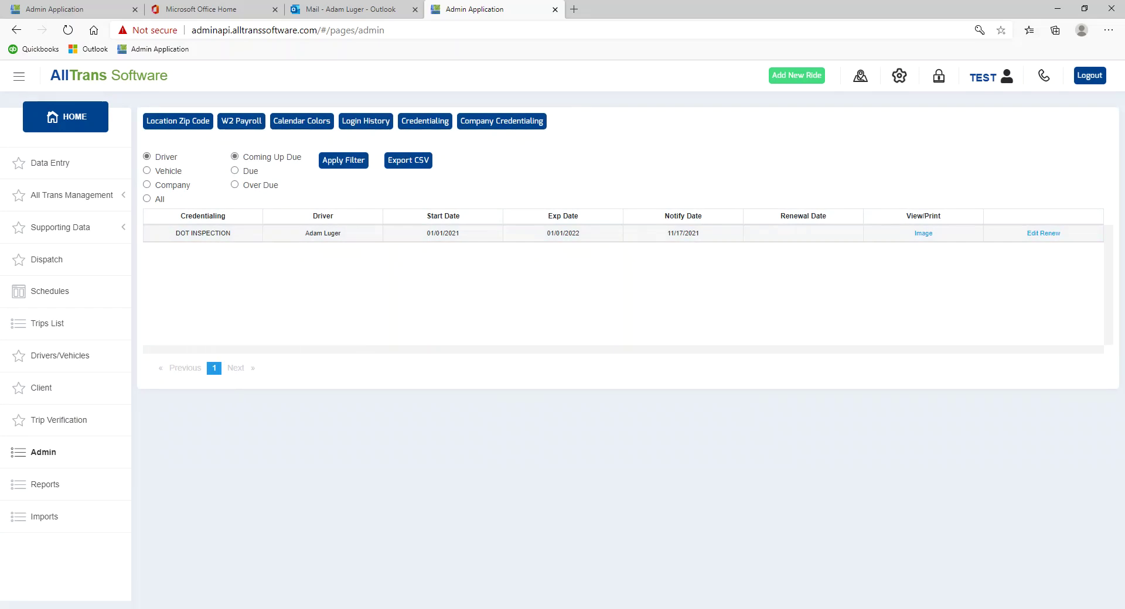
pyautogui.click(924, 233)
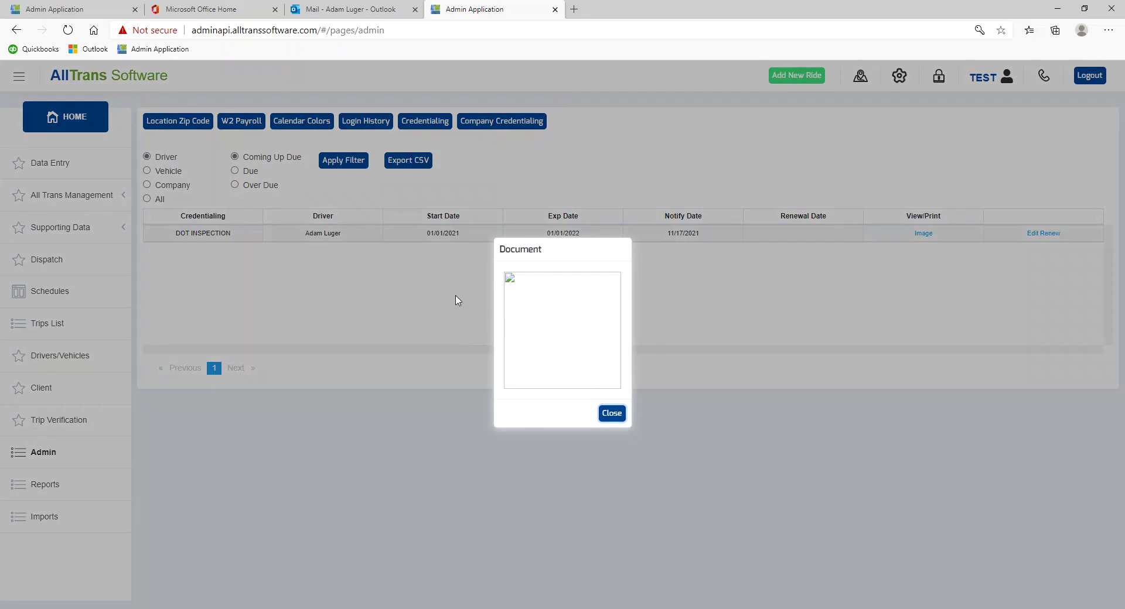
pyautogui.click(611, 414)
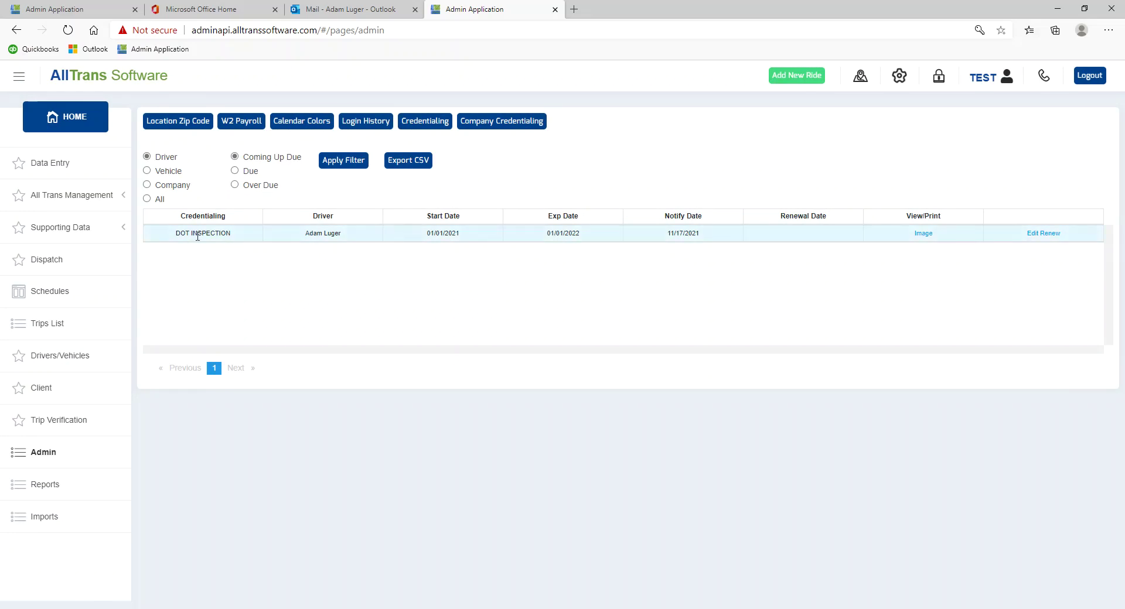
pyautogui.moveTo(178, 234); pyautogui.dragTo(219, 230)
pyautogui.moveTo(549, 233); pyautogui.dragTo(575, 233)
pyautogui.moveTo(671, 234); pyautogui.dragTo(712, 236)
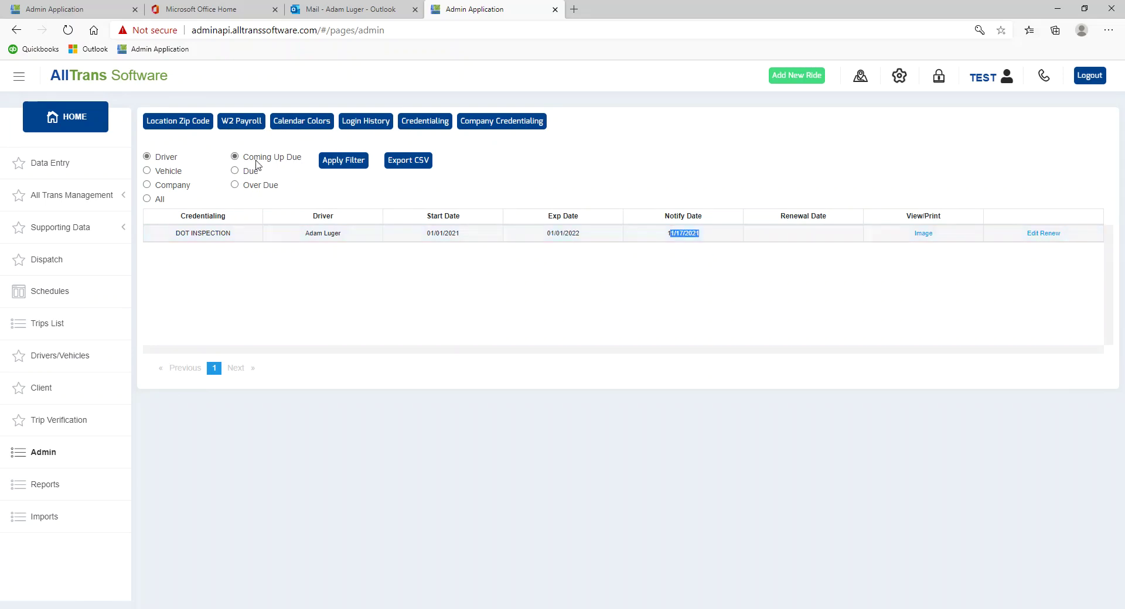